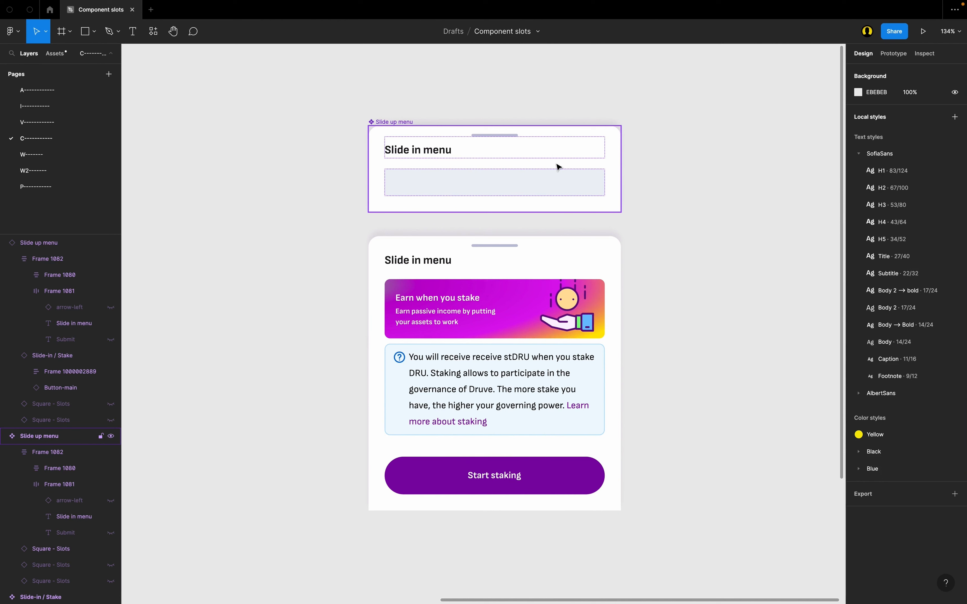
Step: Swap the Slot 1 content of the lower Slide up menu instance to the payment method component
left_click(431, 143)
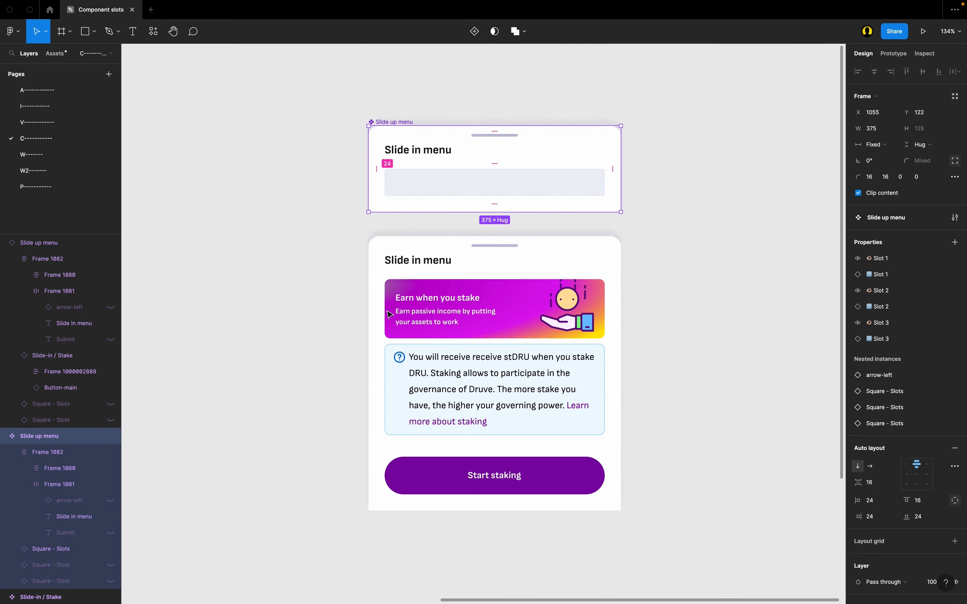
left_click(386, 243)
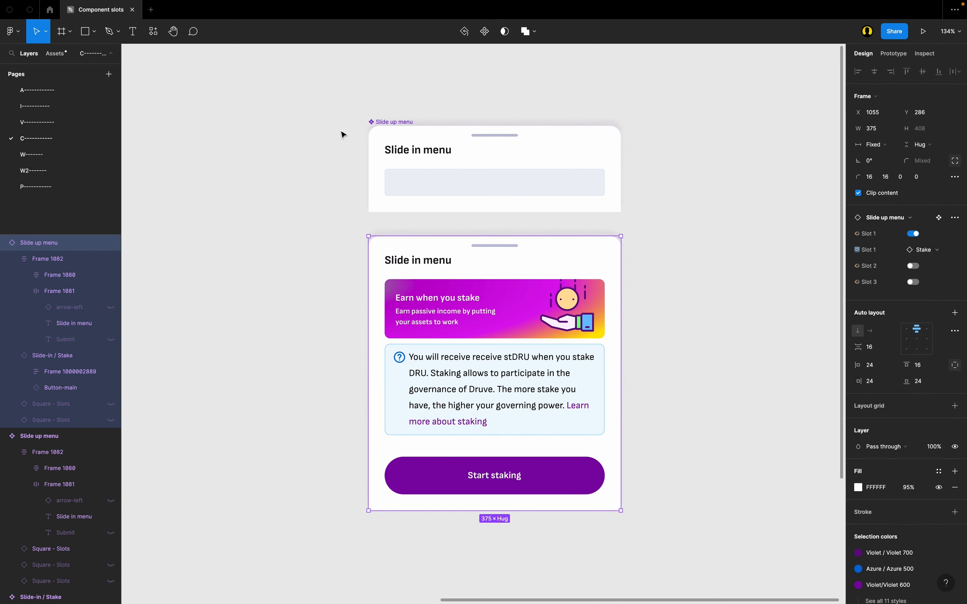
scroll(674, 167, "down", 1)
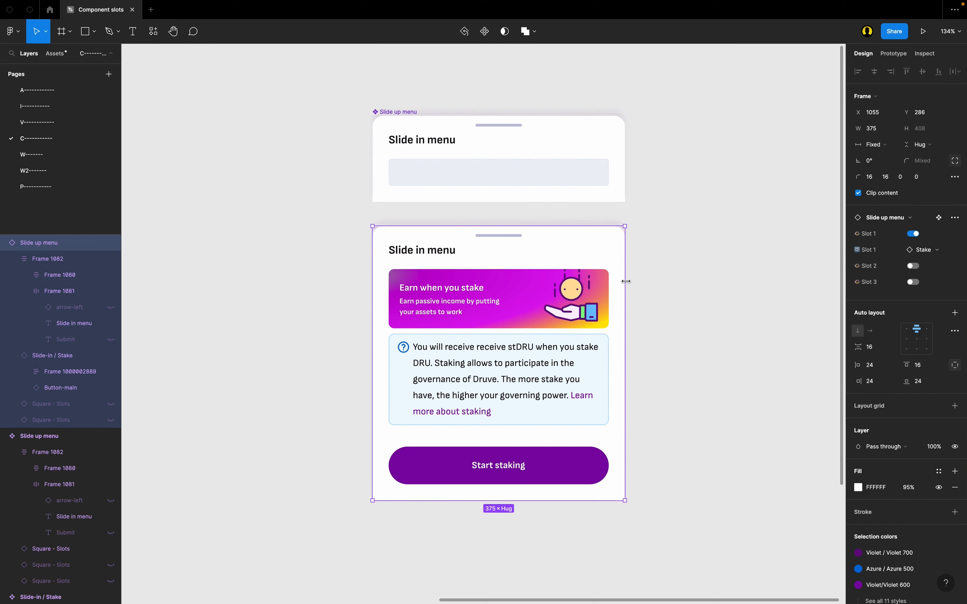
left_click(628, 251)
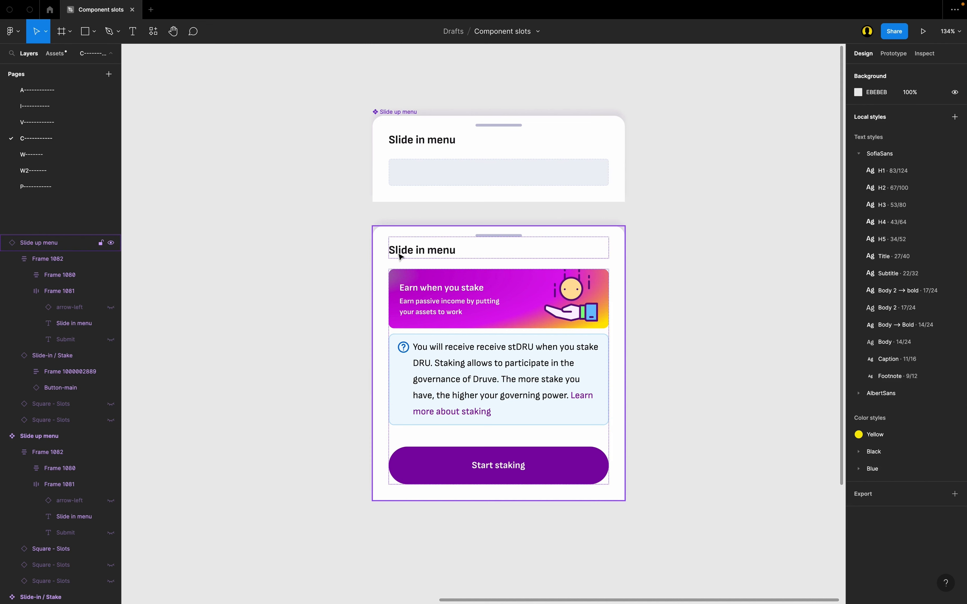
left_click(465, 259)
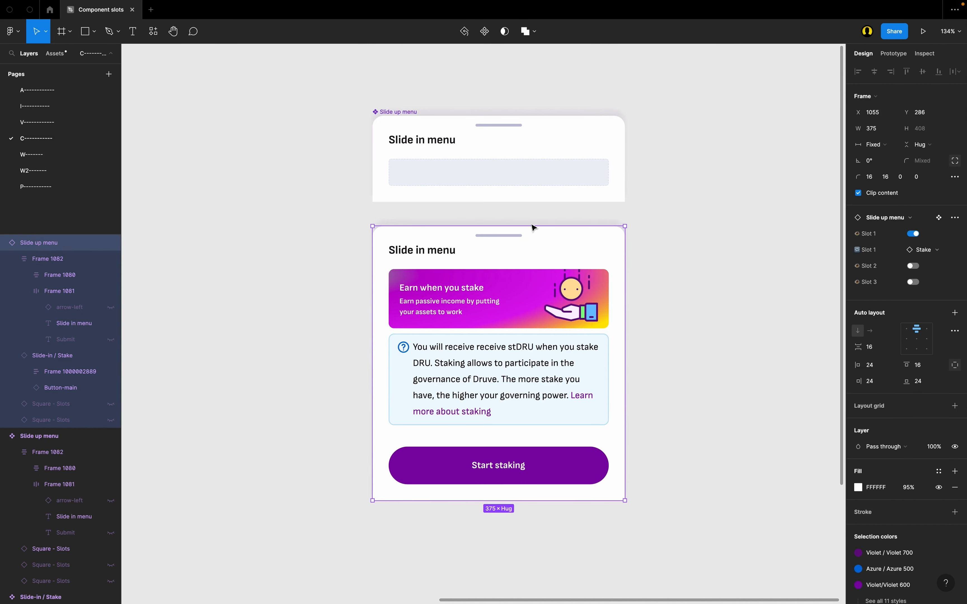
left_click(937, 251)
left_click(891, 344)
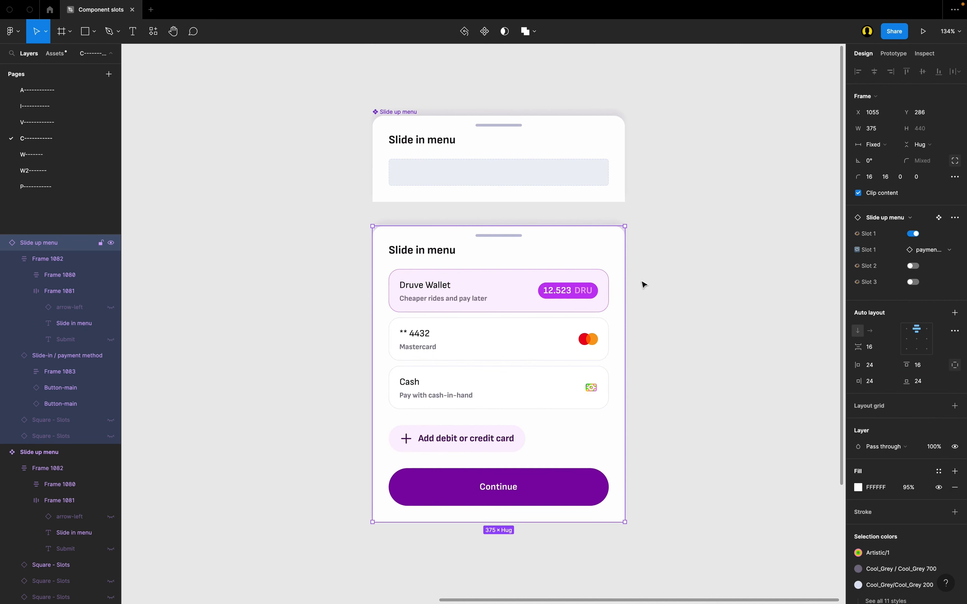
Step: Apply the Yellow color style to the title text in the Slide up menu main component
left_click(420, 148)
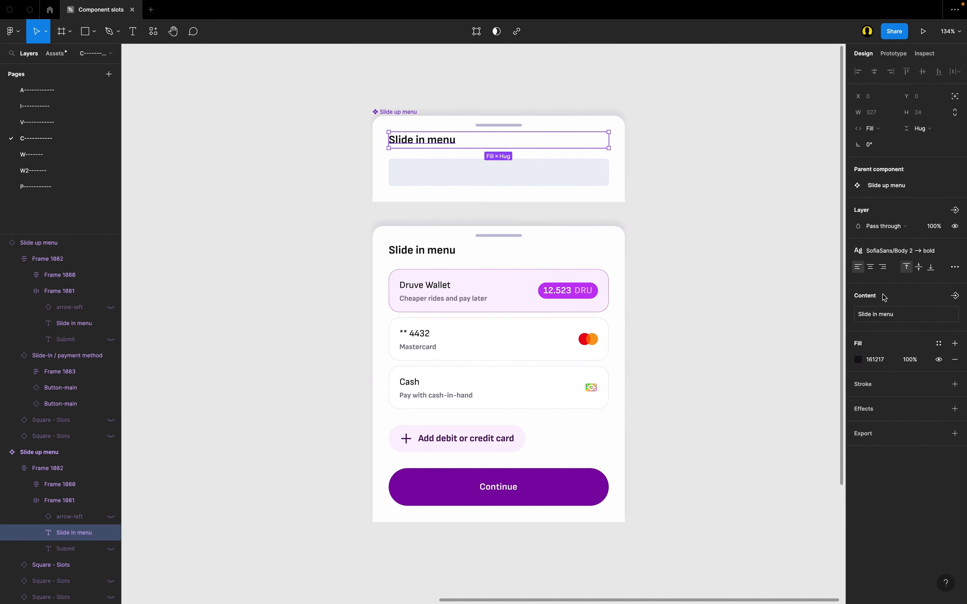
left_click(939, 344)
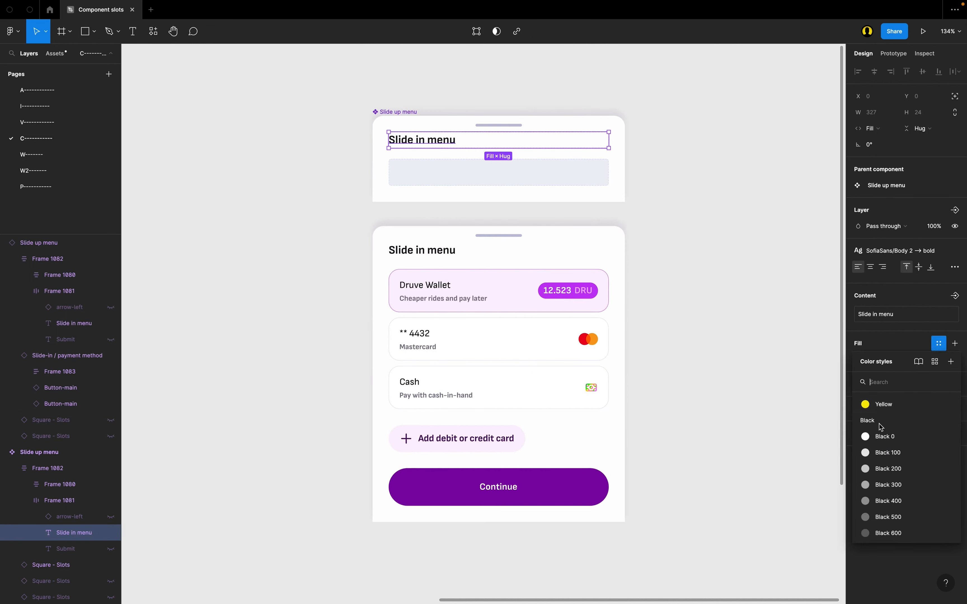
left_click(896, 405)
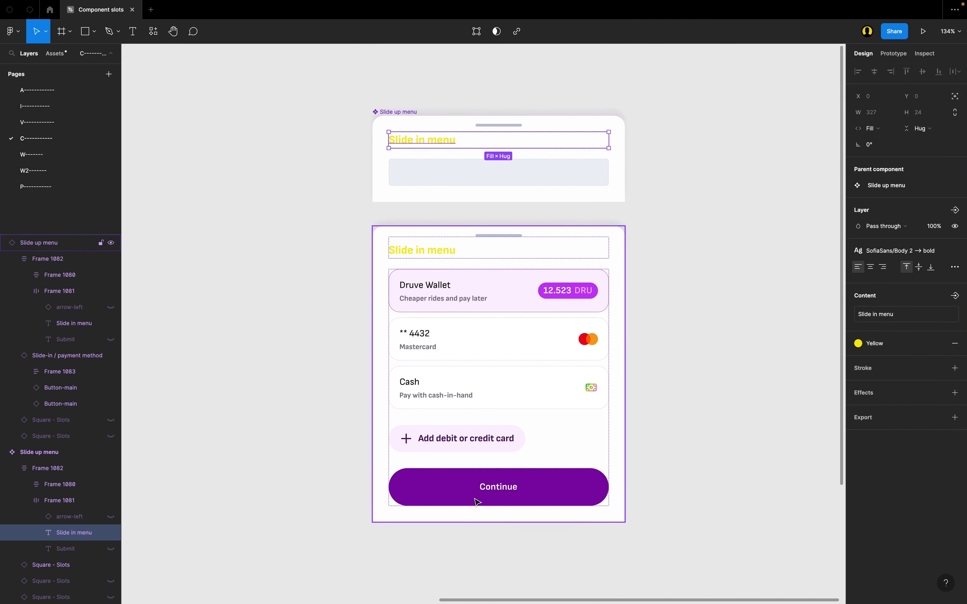
scroll(477, 501, "up", 1)
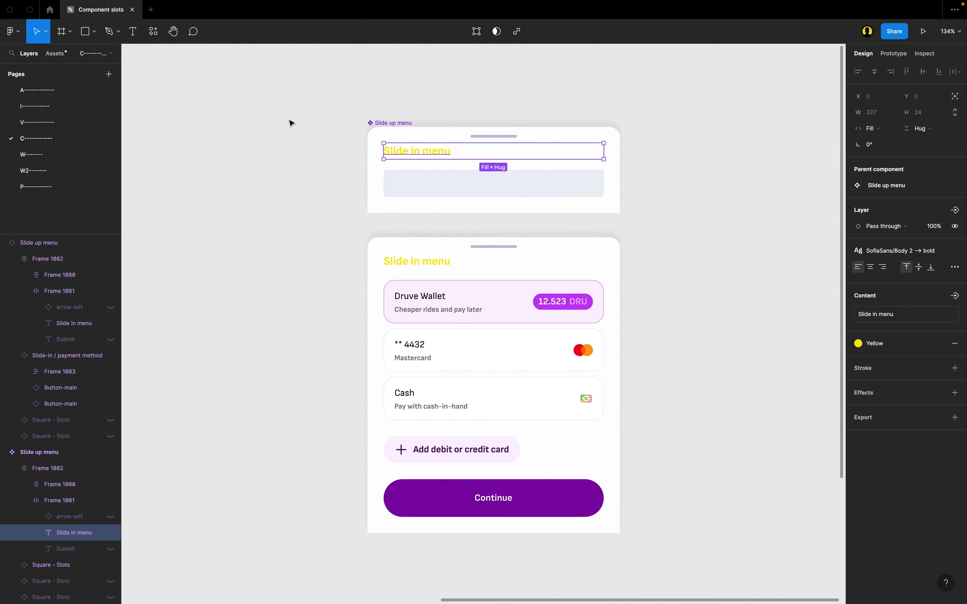
left_click(678, 143)
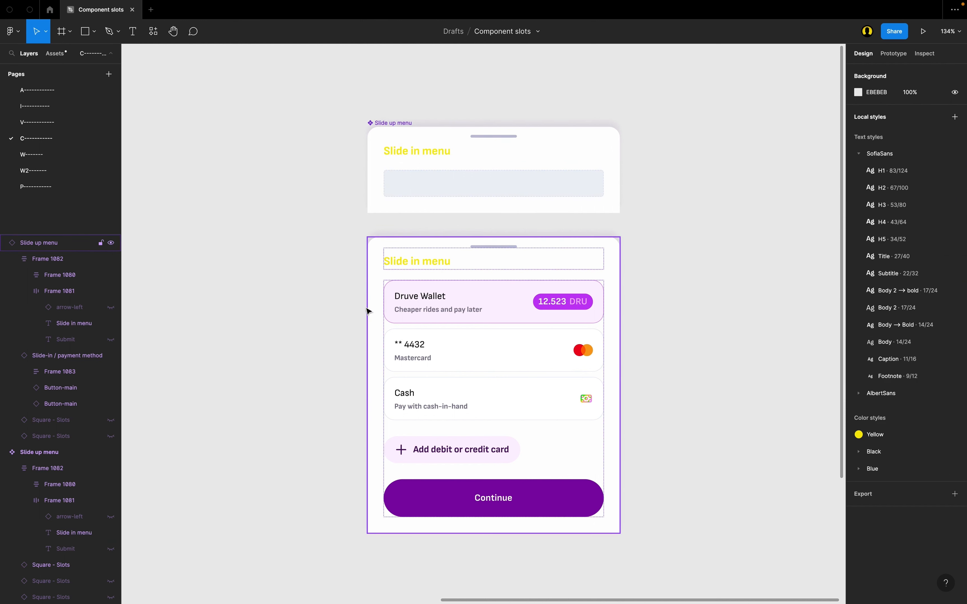
Step: Compare the properties of the Slide up menu instance with those of its main component
left_click(393, 261)
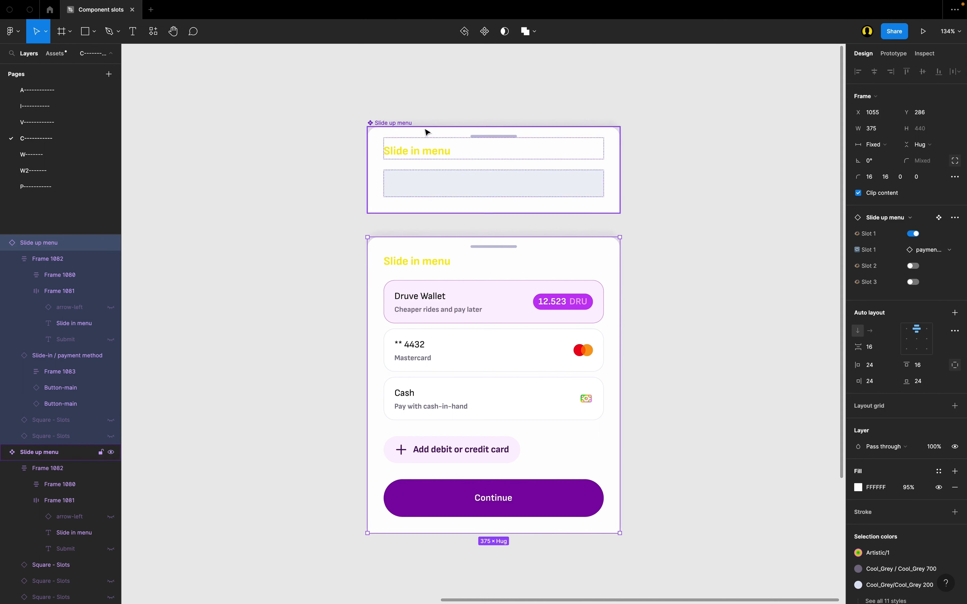
left_click(392, 124)
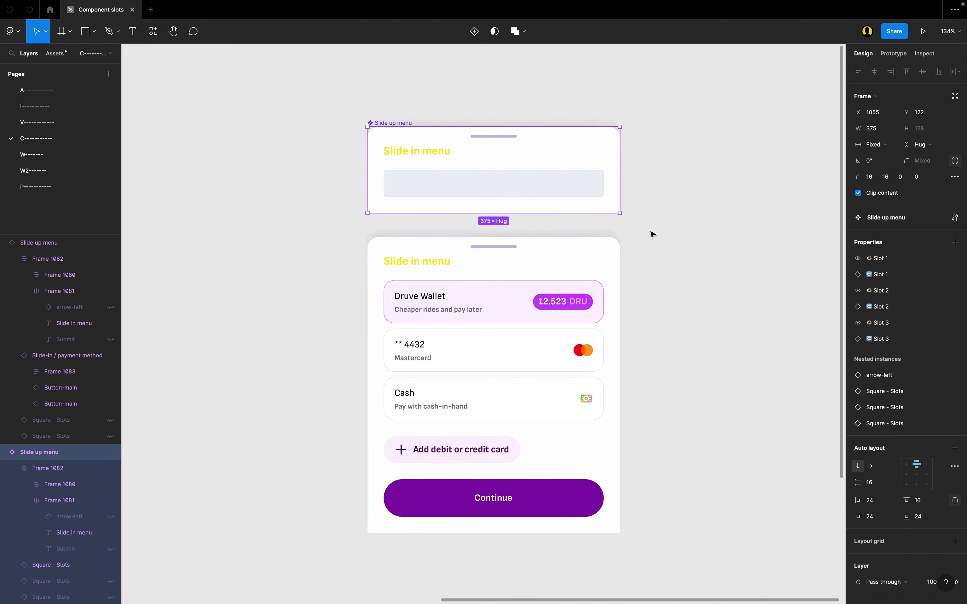
left_click(484, 341)
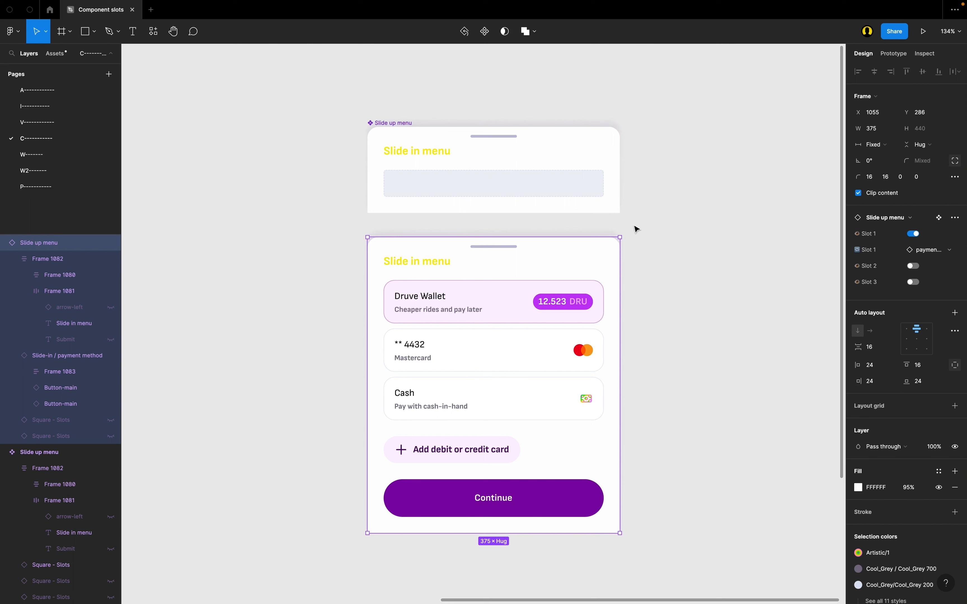
left_click(402, 144)
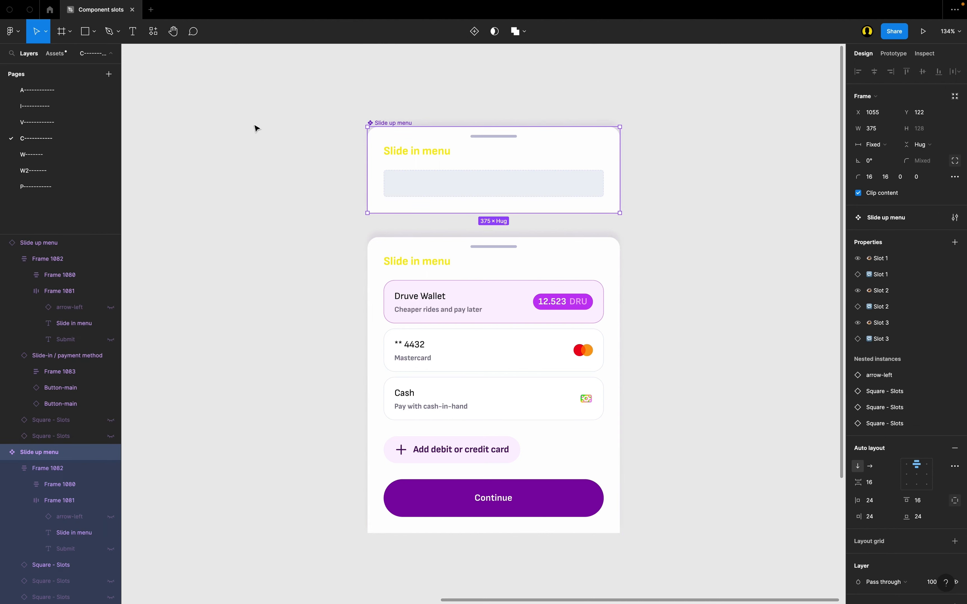
left_click(316, 97)
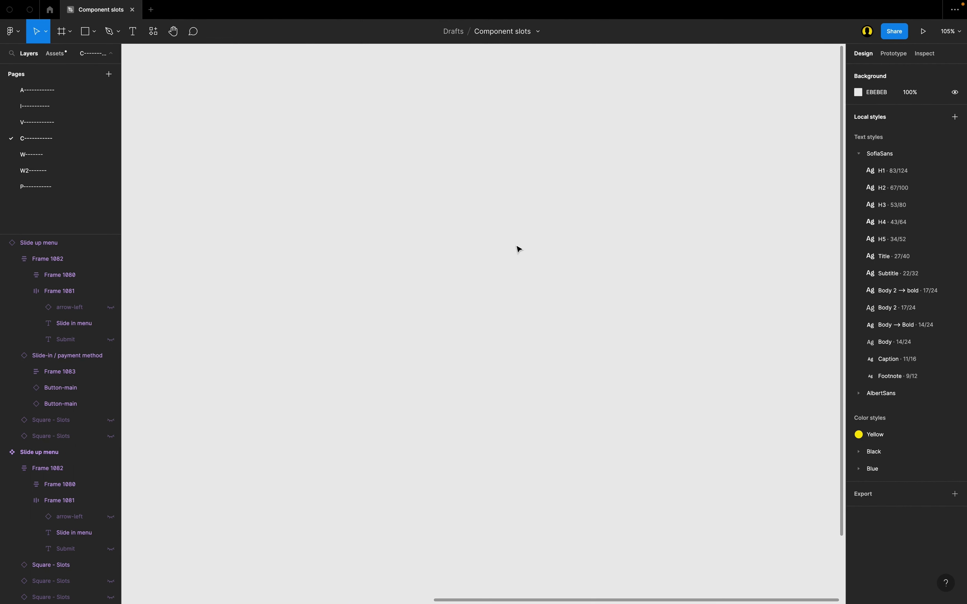
Step: Draw a frame about 373 × 123 on an empty area of the canvas and name it "Slide in"
key("f")
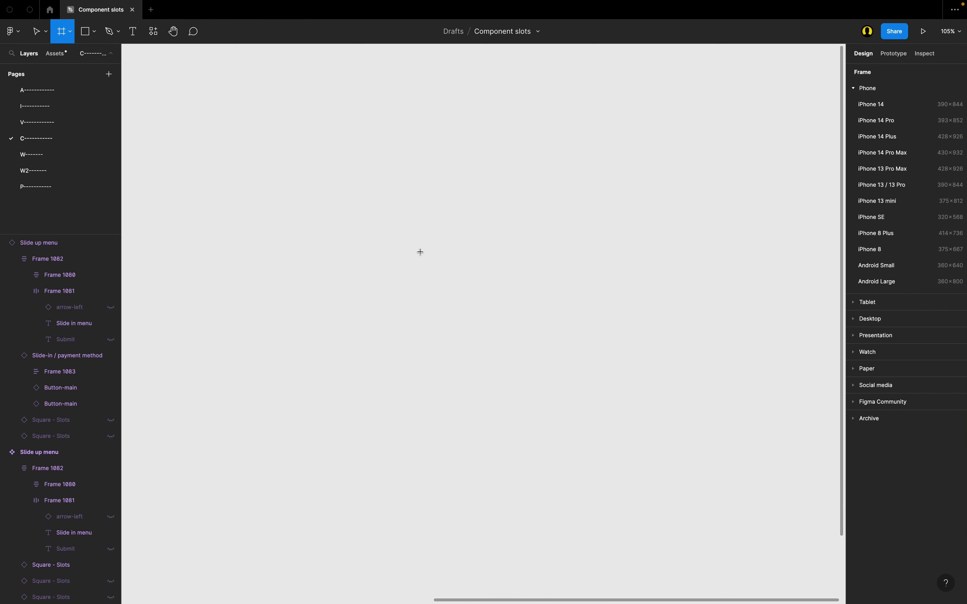
left_click_drag(393, 243, 590, 309)
scroll(498, 307, "up", 3)
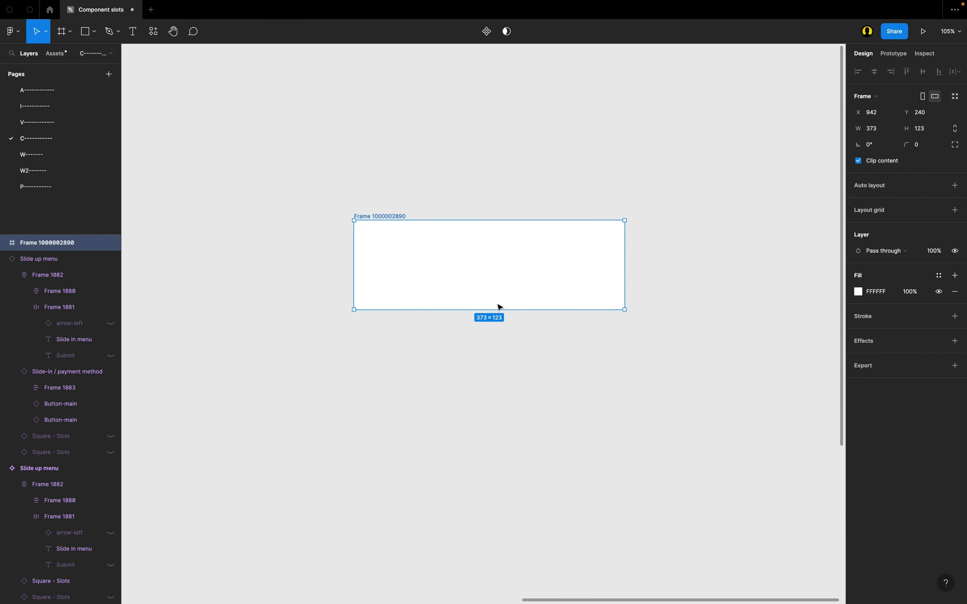
double_click(385, 216)
type("Slide")
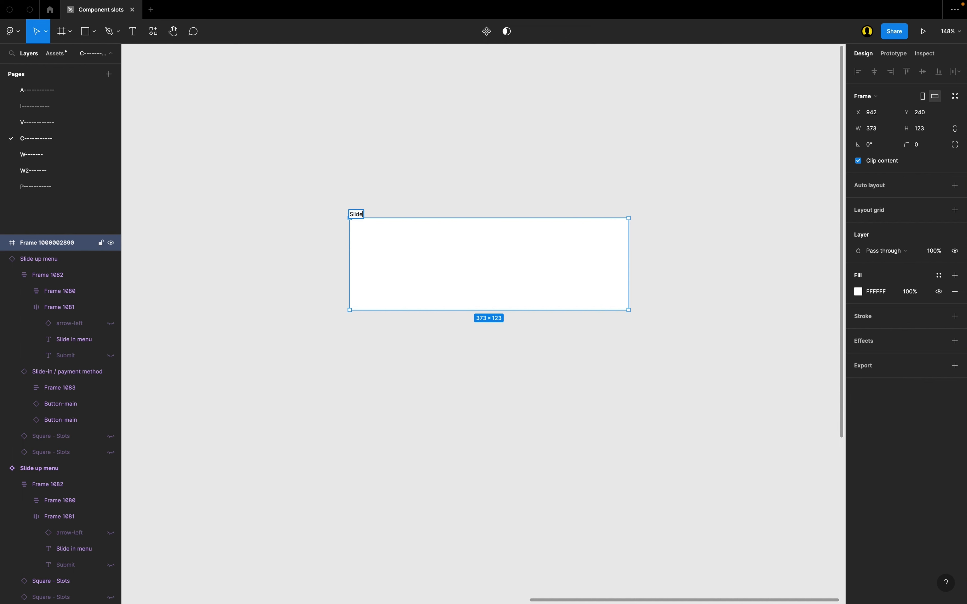
type(" in")
key("Return")
scroll(455, 283, "up", 3)
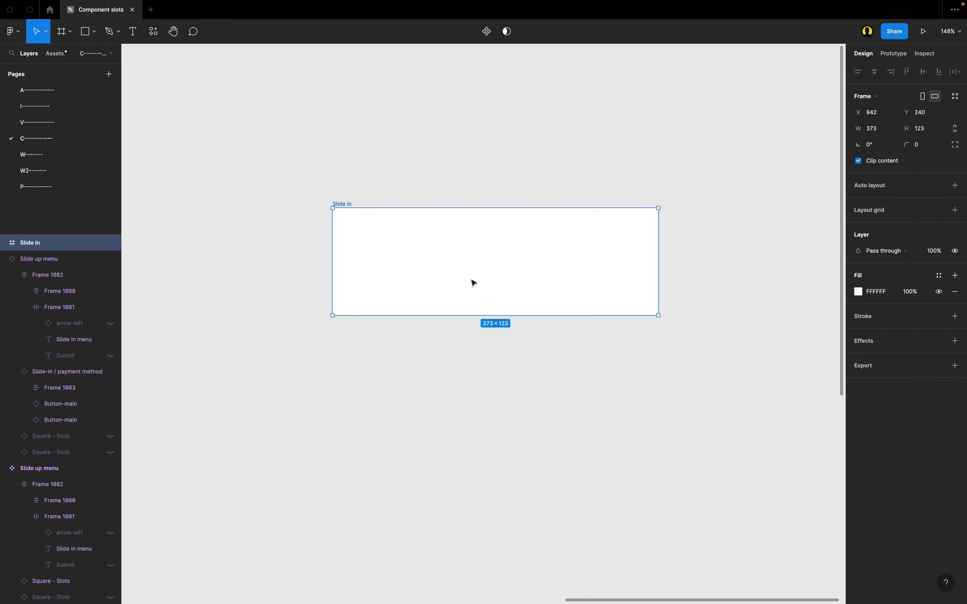
Step: Enable independent corner radii on the Slide in frame and set both top corners to 8
left_click(955, 145)
left_click(869, 162)
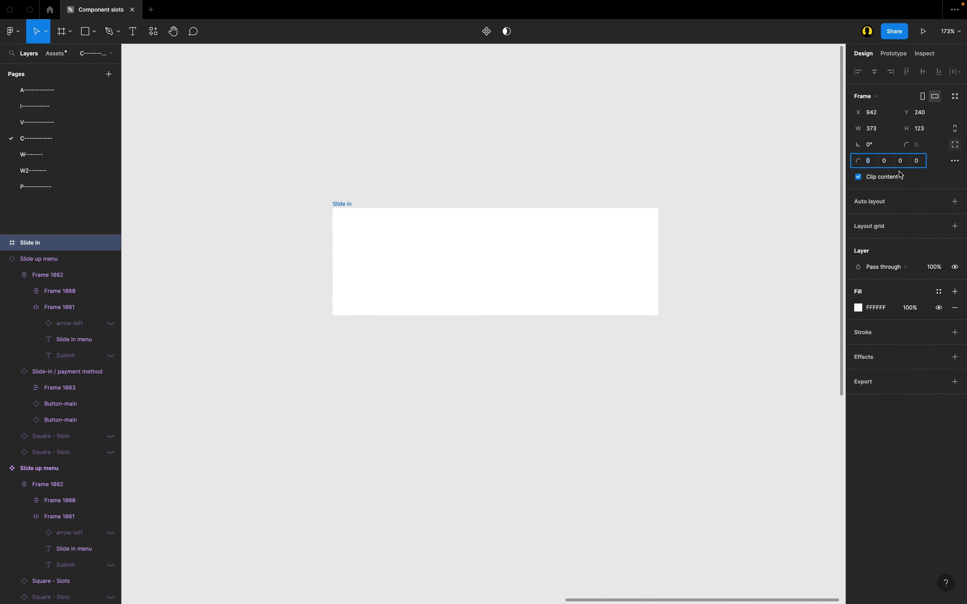
type("8")
key("Return")
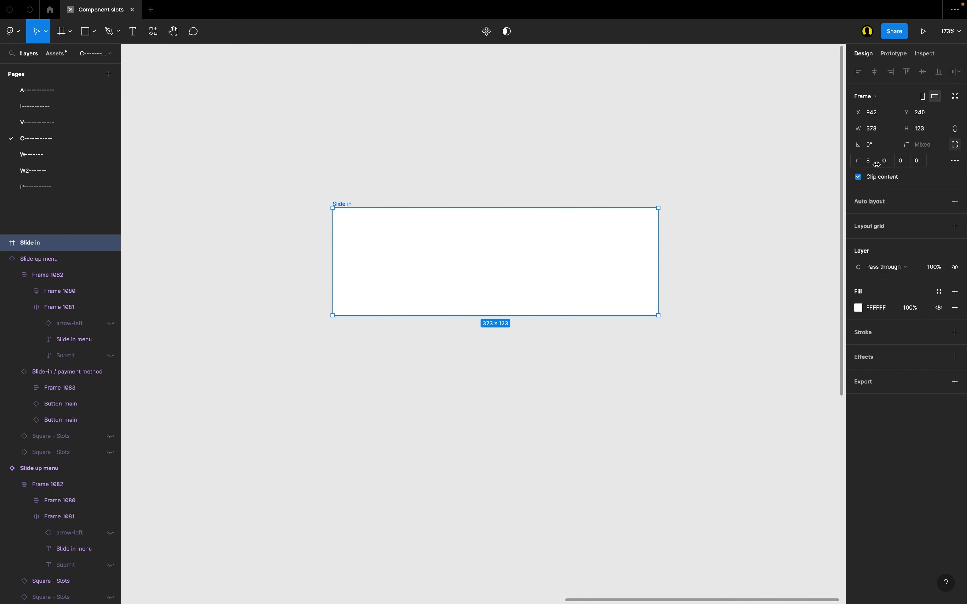
left_click(885, 164)
type("8")
key("Return")
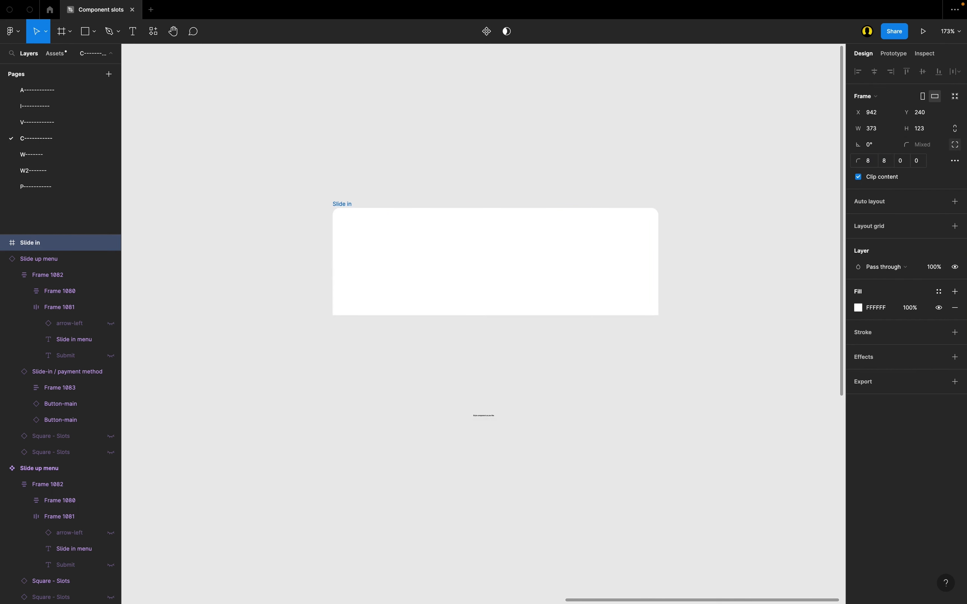
Step: Set both top corner radii of the Slide in frame to 16
key("Escape")
left_click(347, 205)
left_click(885, 161)
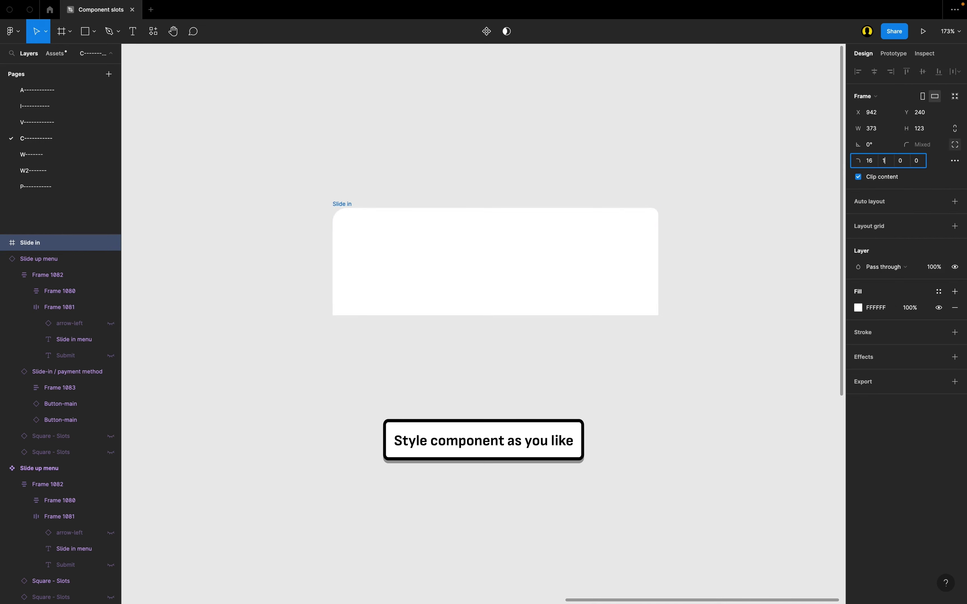
type("16")
key("Return")
scroll(551, 200, "down", 4)
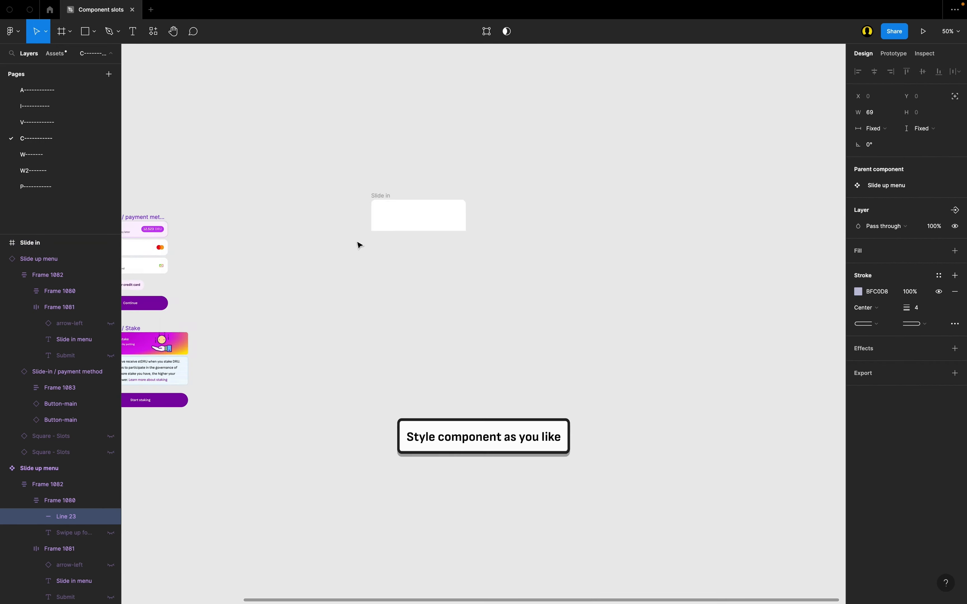
scroll(418, 216, "up", 5)
left_click(439, 215)
key("super+v")
key("super+z")
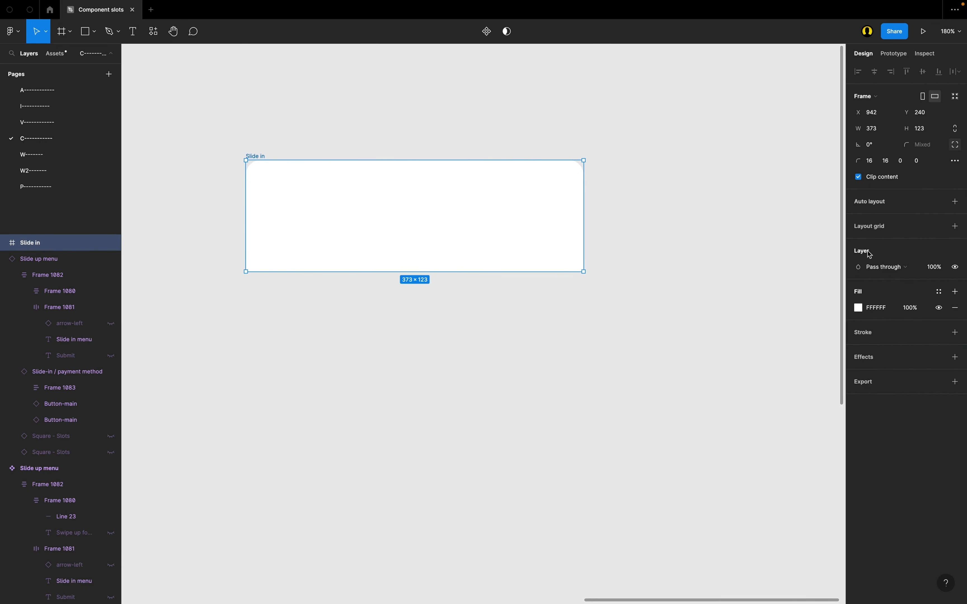
Step: Turn the Slide in frame into a 360-wide auto layout containing the copied grey handle line, aligned top center
left_click(955, 202)
key("super+v")
left_click(259, 147)
left_click_drag(344, 162, 647, 163)
left_click(917, 234)
Step: Set the Slide in frame's bottom padding to 32 and its top padding to 16
left_click(492, 194)
type("32")
key("Return")
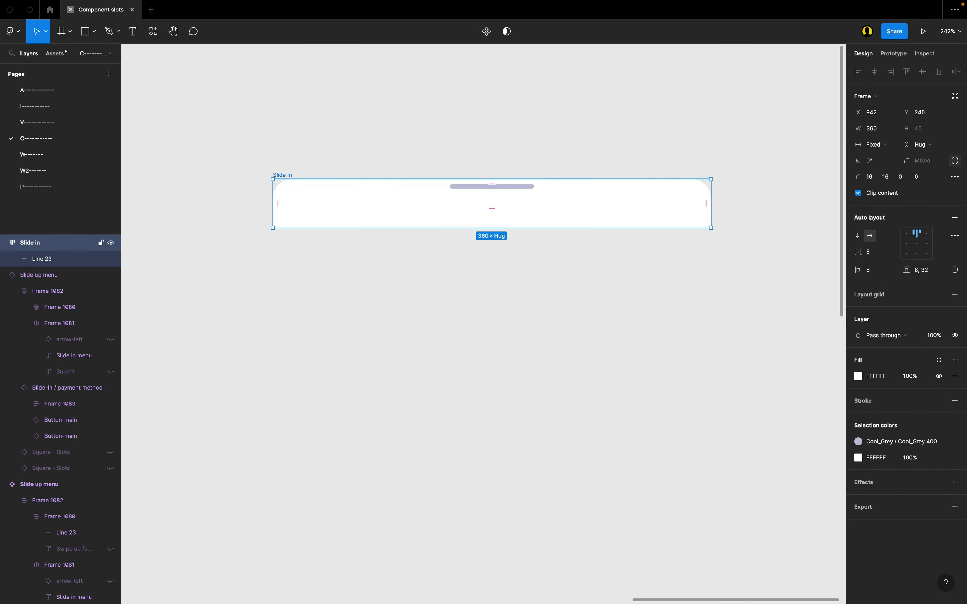
left_click(509, 193)
type("16")
left_click(557, 172)
Step: Add the text "Slide in menu" to the Slide in frame and stack it vertically below the handle line
scroll(557, 173, "down", 5)
scroll(558, 173, "up", 5)
key("t")
left_click(464, 225)
type("SLi")
key("BackSpace")
key("BackSpace")
type("lide in menu")
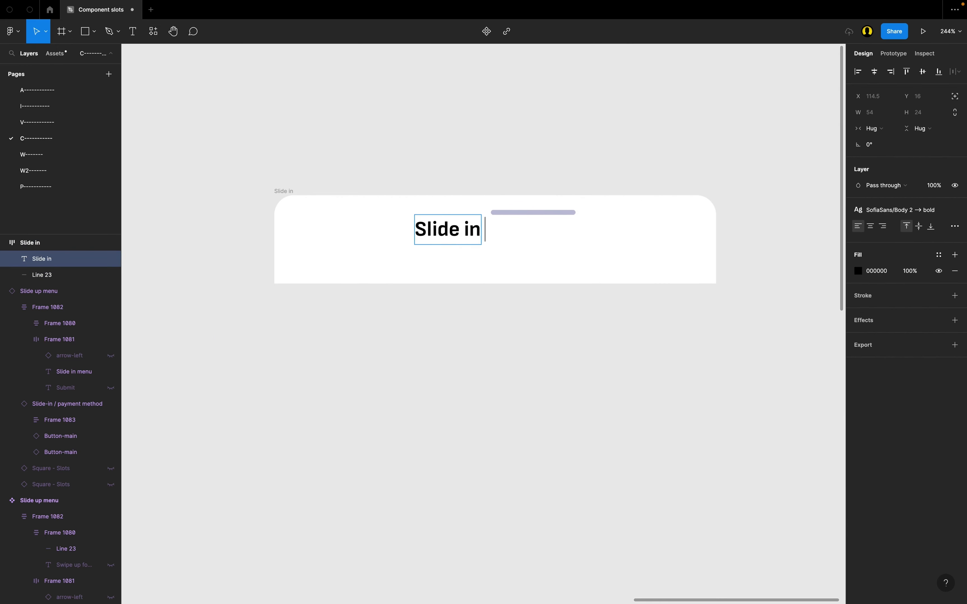
left_click(858, 235)
left_click_drag(464, 225, 464, 256)
Step: Wrap the handle line in its own auto layout frame with fill width and vertical padding of 0
left_click(558, 186)
key("shift+a")
double_click(604, 200, "alt")
left_click(548, 192, "alt")
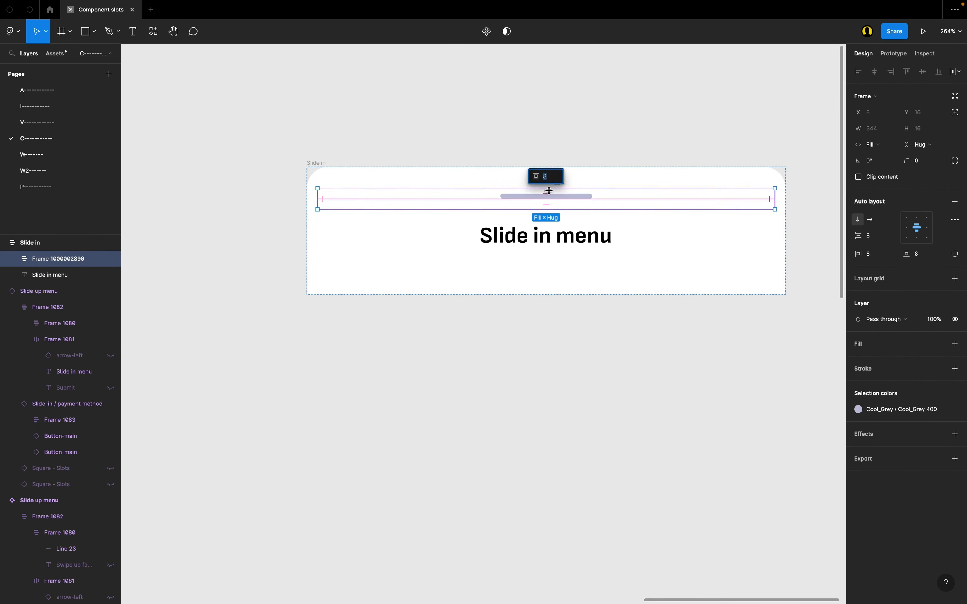
type("0")
Step: Align the Slide in frame's content to the top left and set its horizontal padding to 16
left_click(906, 234)
left_click(313, 220, "alt")
type("16")
left_click(258, 168)
scroll(337, 212, "down", 5)
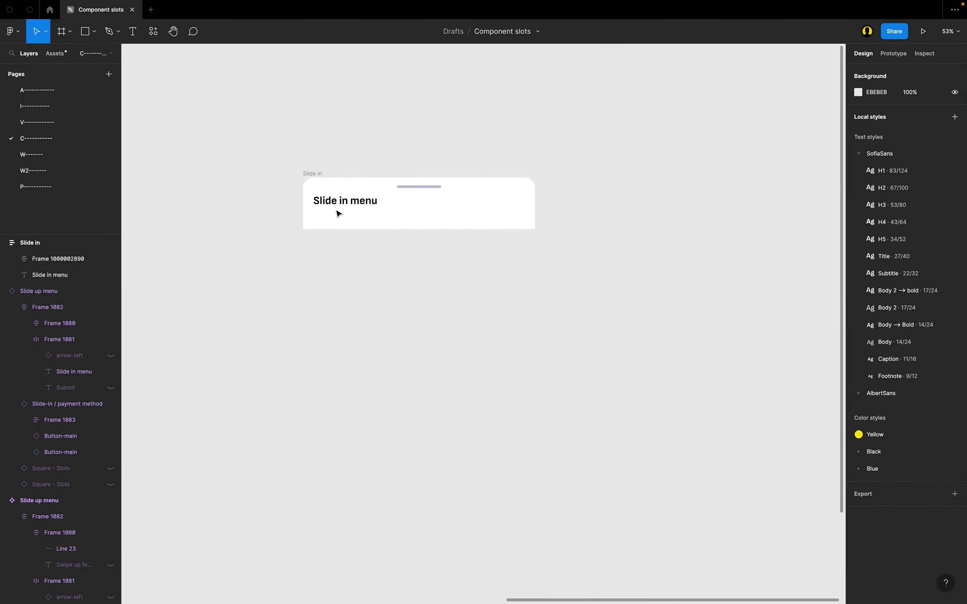
Step: Examine the Slide in frame's auto layout spacing and the sizing of its title text
scroll(337, 212, "up", 5)
scroll(336, 212, "left", 1)
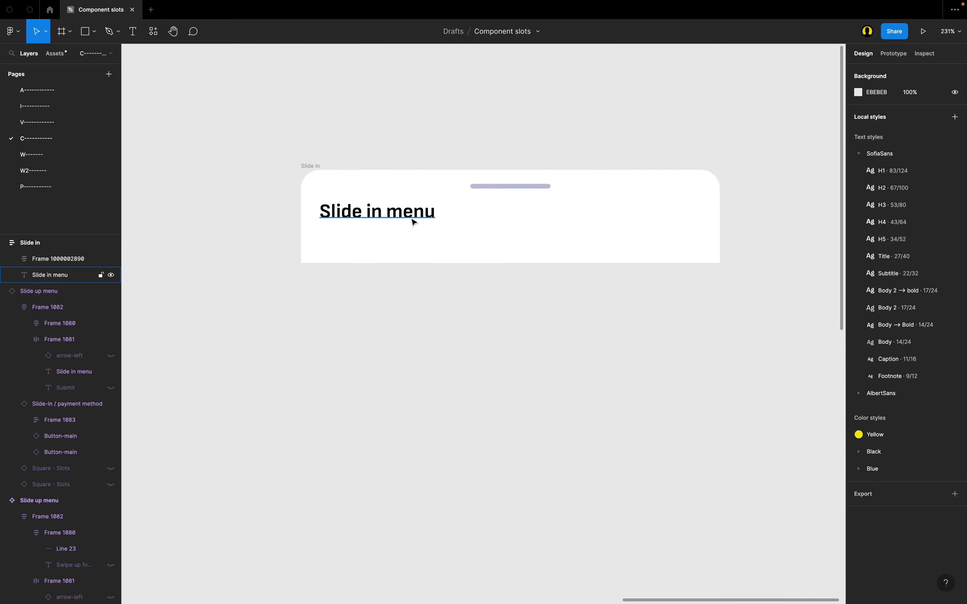
scroll(411, 221, "up", 1)
left_click(409, 249)
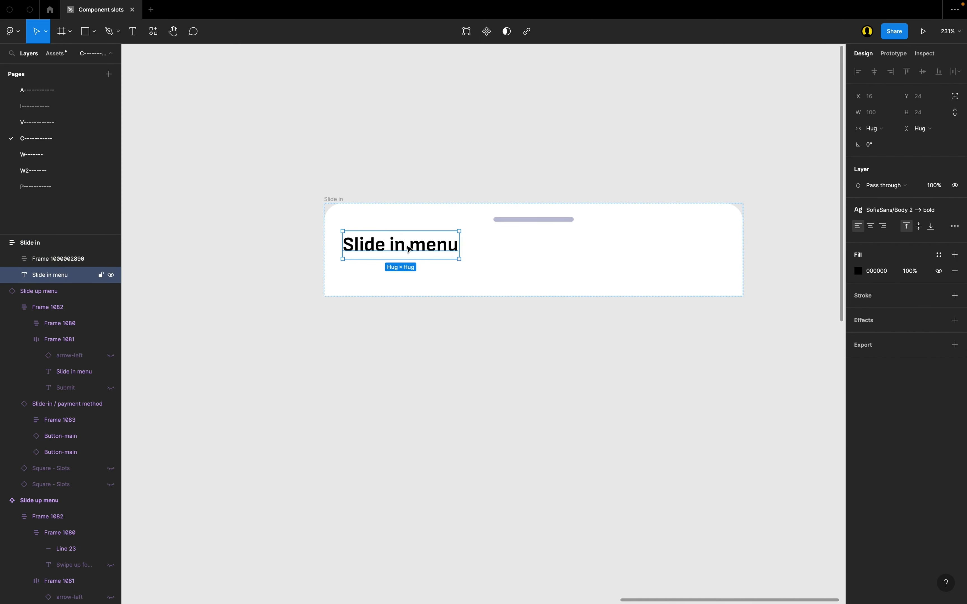
left_click(468, 188)
scroll(469, 188, "down", 1)
scroll(469, 188, "right", 1)
scroll(403, 255, "up", 2)
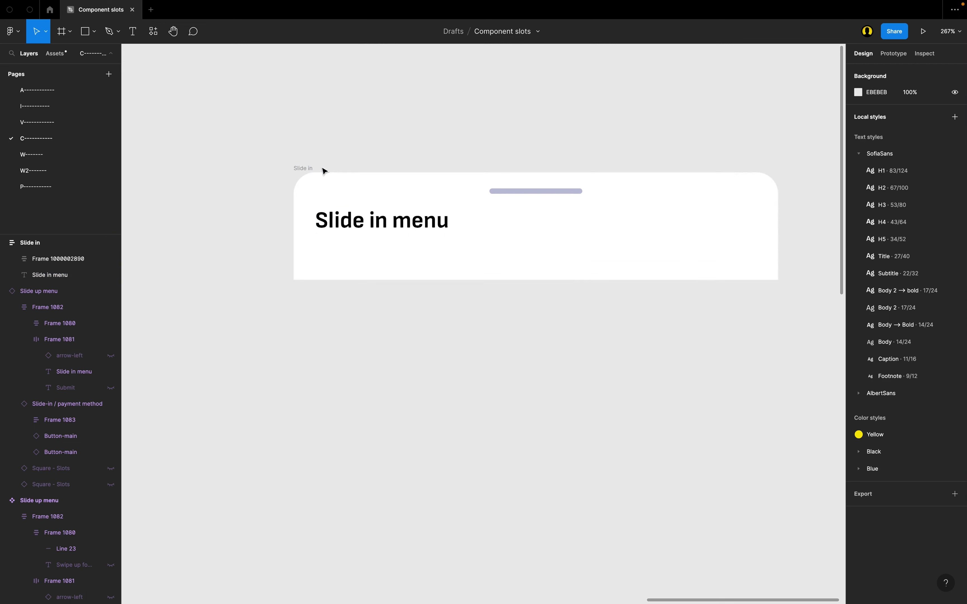
left_click(303, 168)
scroll(316, 193, "up", 1)
scroll(315, 193, "right", 1)
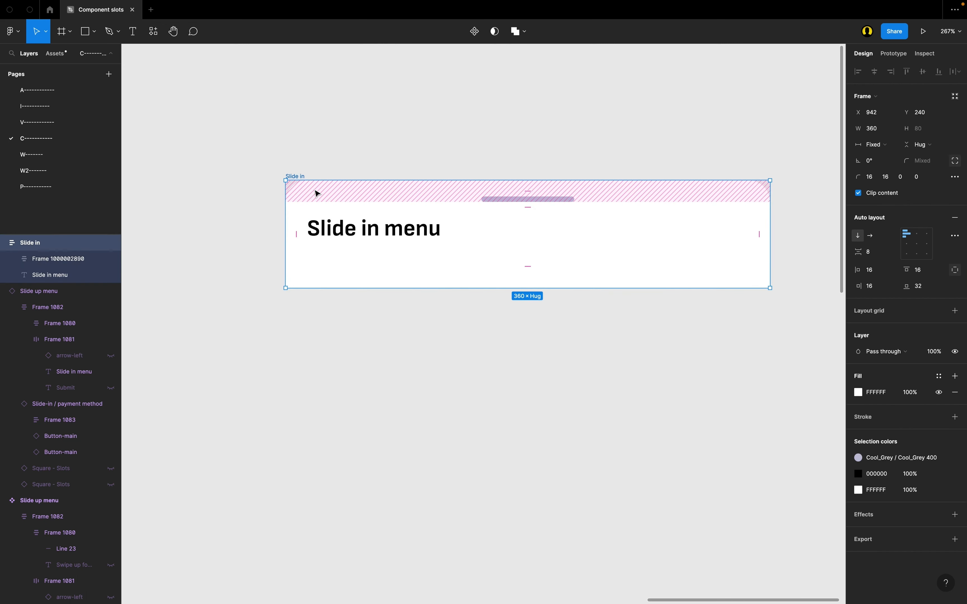
scroll(316, 193, "right", 1)
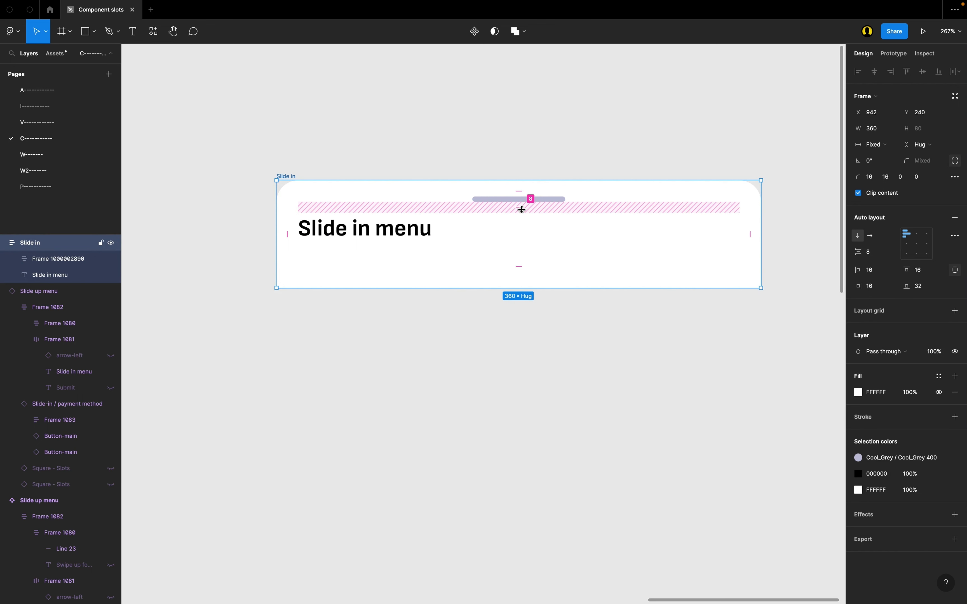
left_click(416, 151)
scroll(308, 166, "right", 2)
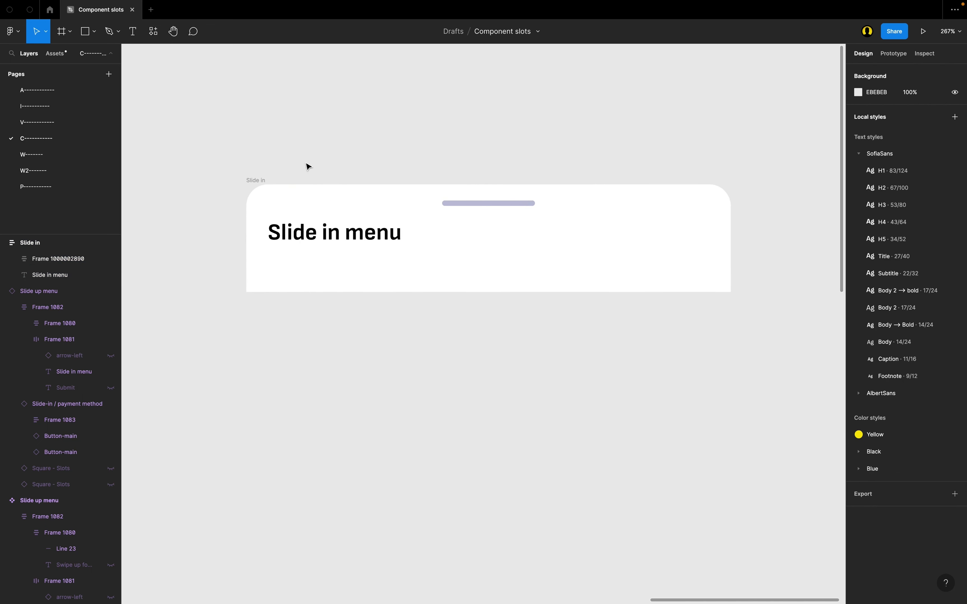
left_click(342, 239)
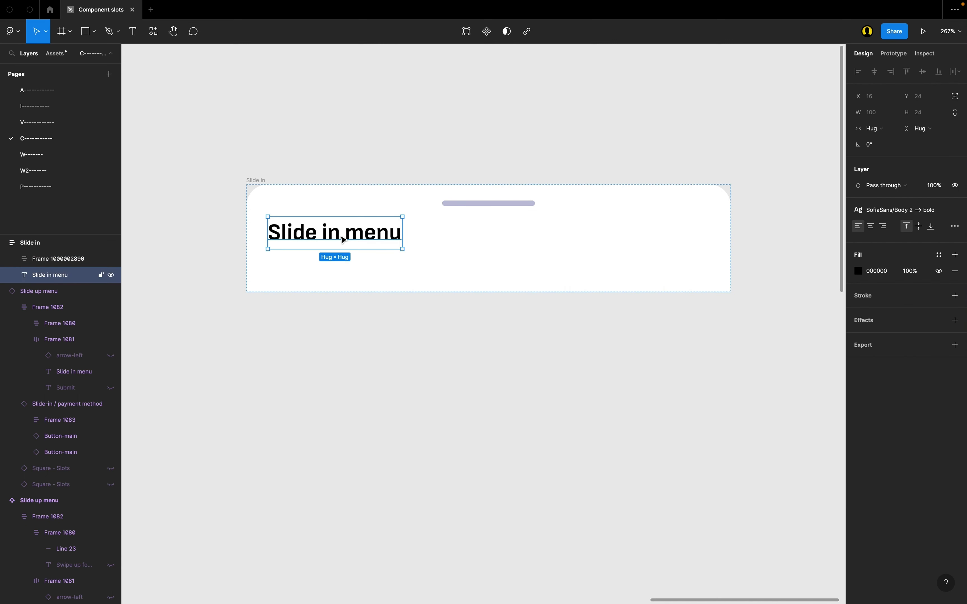
Step: Turn the Slide in frame into a component
scroll(398, 221, "up", 2)
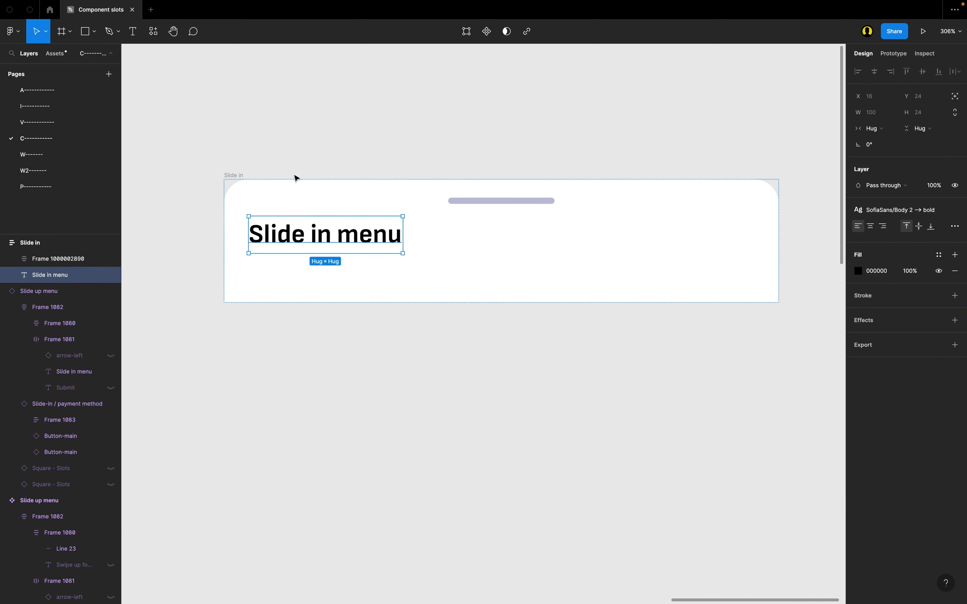
left_click(245, 176)
scroll(244, 177, "down", 2)
scroll(245, 178, "left", 4)
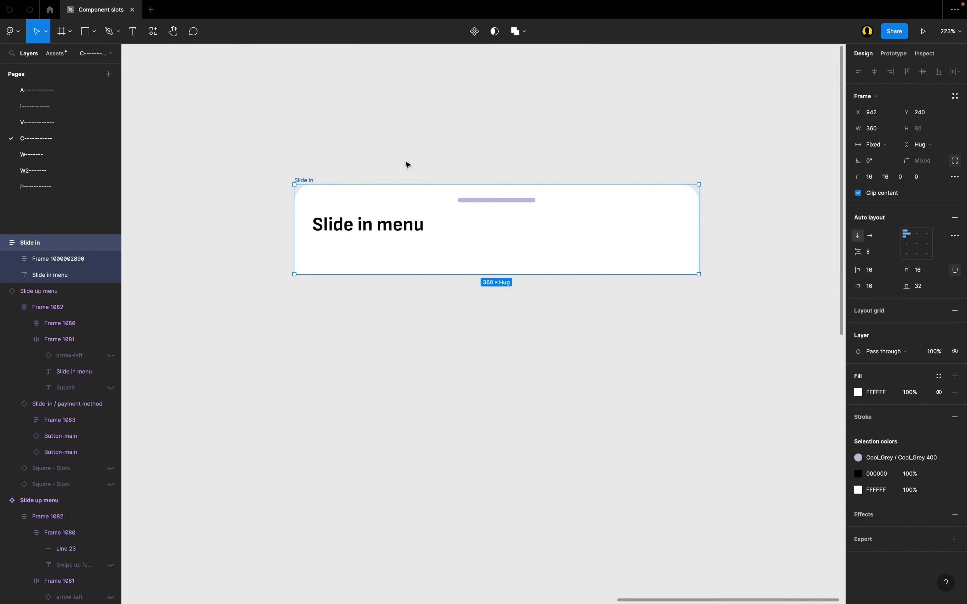
scroll(419, 165, "right", 1)
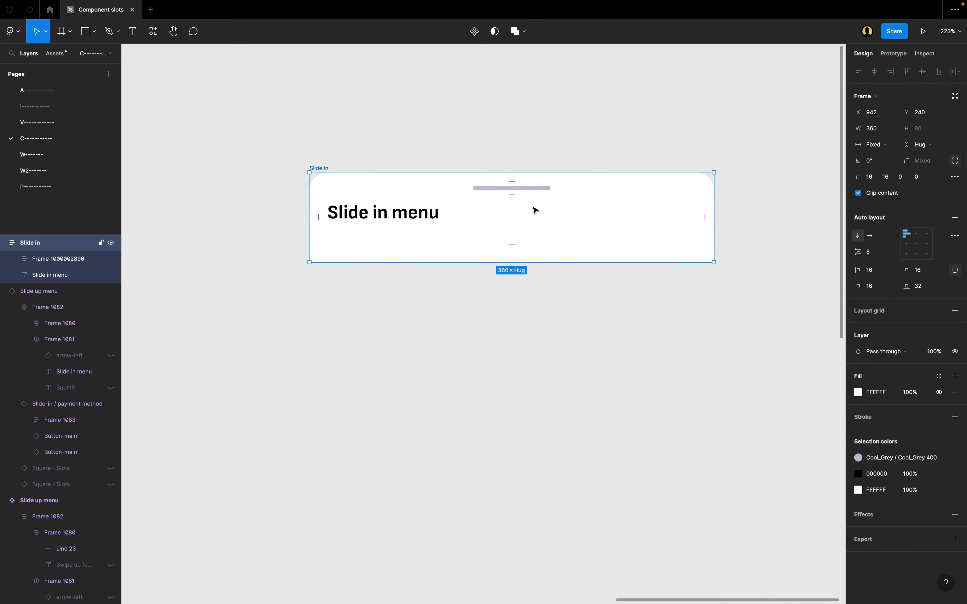
scroll(259, 167, "up", 2)
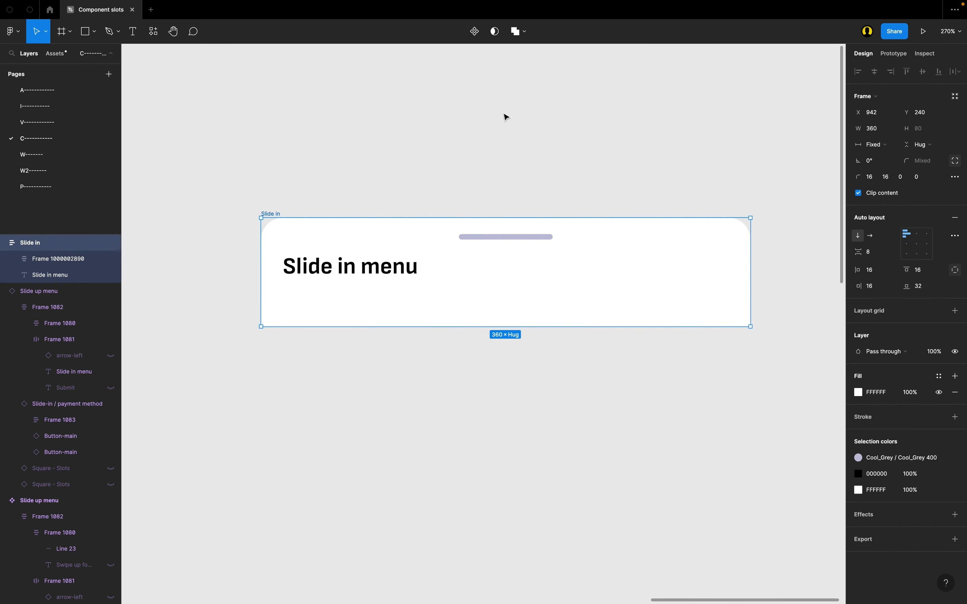
left_click(476, 32)
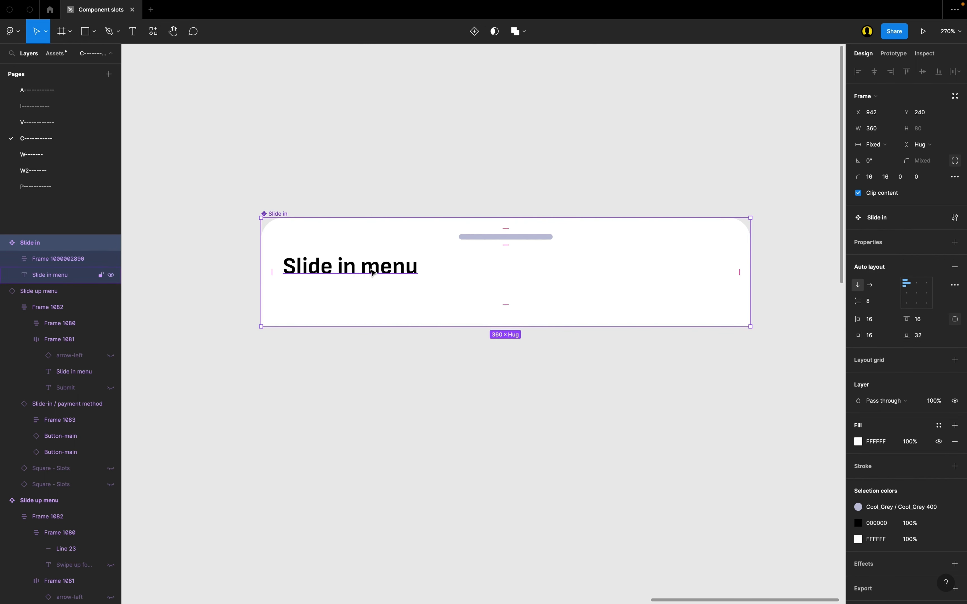
left_click(370, 275)
scroll(368, 274, "down", 2)
left_click(265, 152)
left_click(266, 162)
left_click(297, 145)
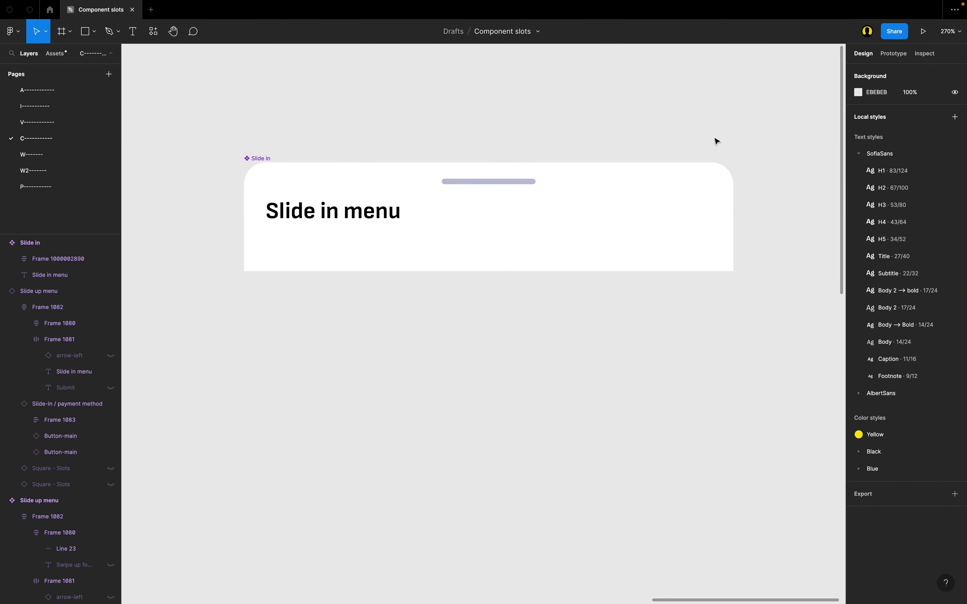
scroll(312, 232, "up", 2)
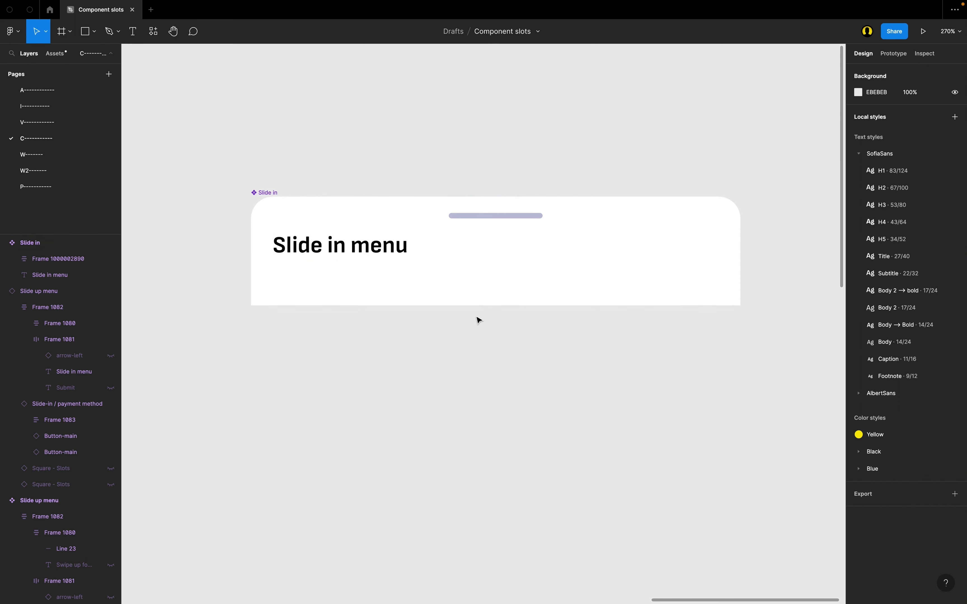
left_click(367, 285)
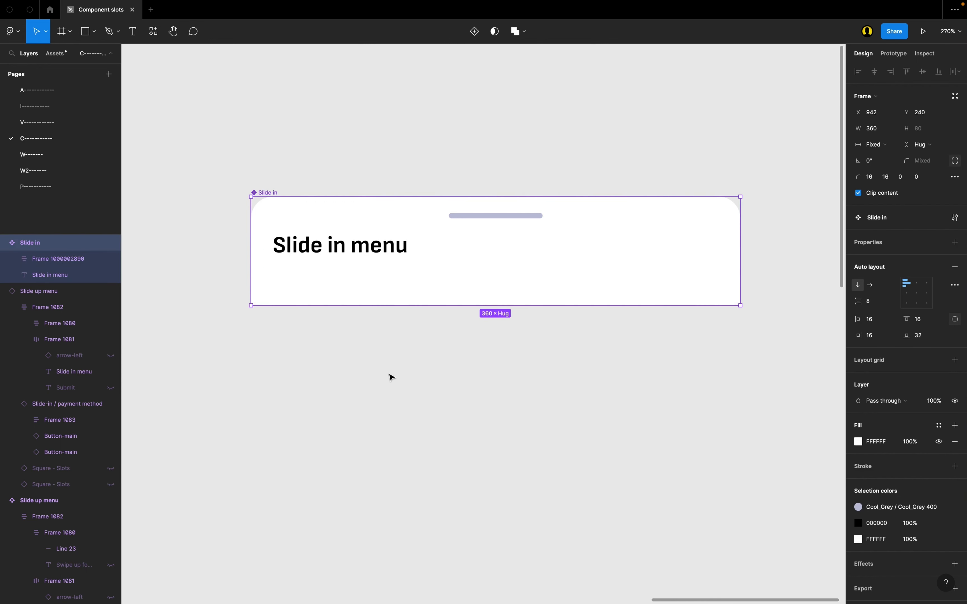
left_click(326, 371)
Step: Draw a frame about 352 × 29 below the Slide in component and apply the Black/Black 200 fill style to it
scroll(328, 373, "down", 2)
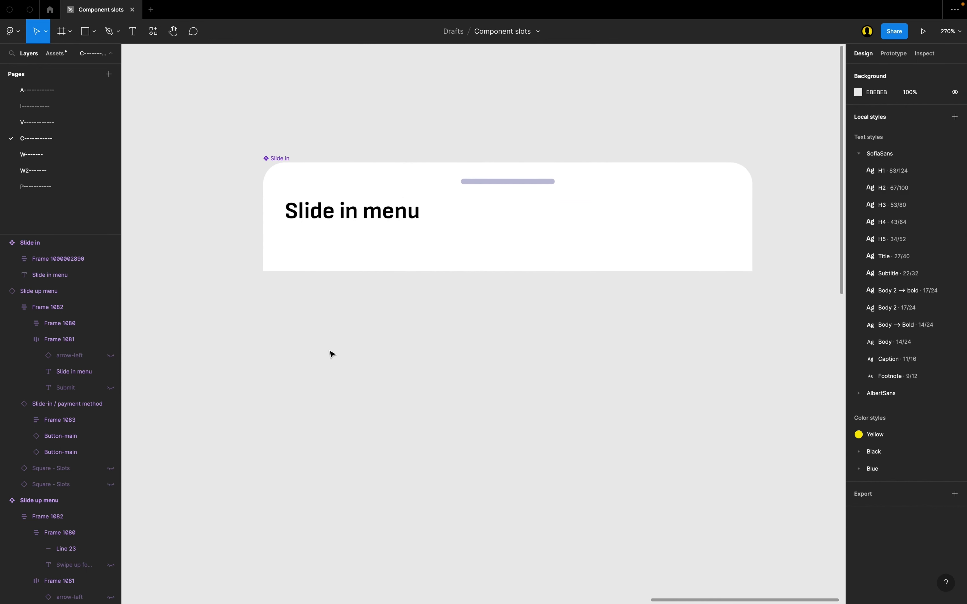
key("f")
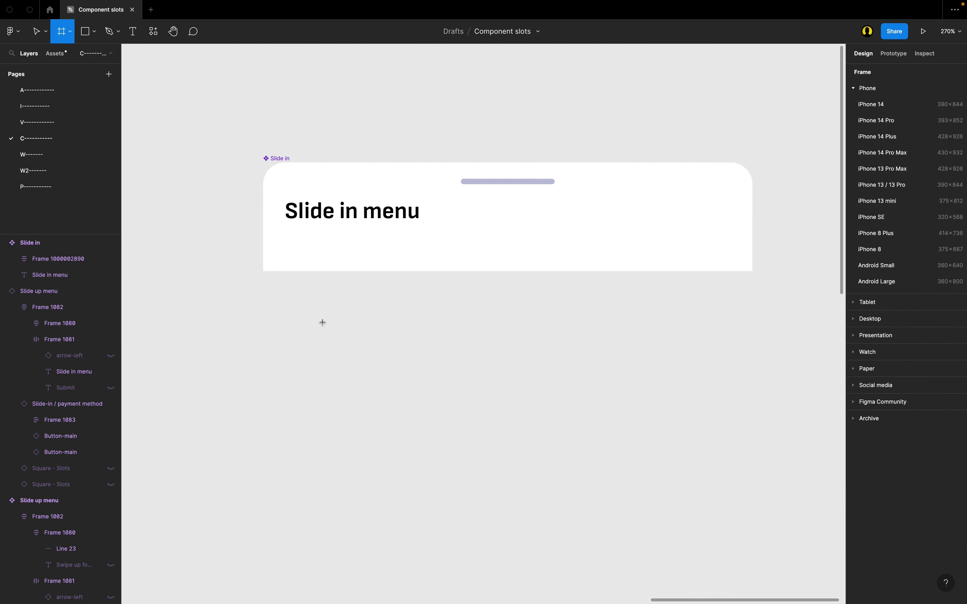
scroll(323, 322, "up", 2)
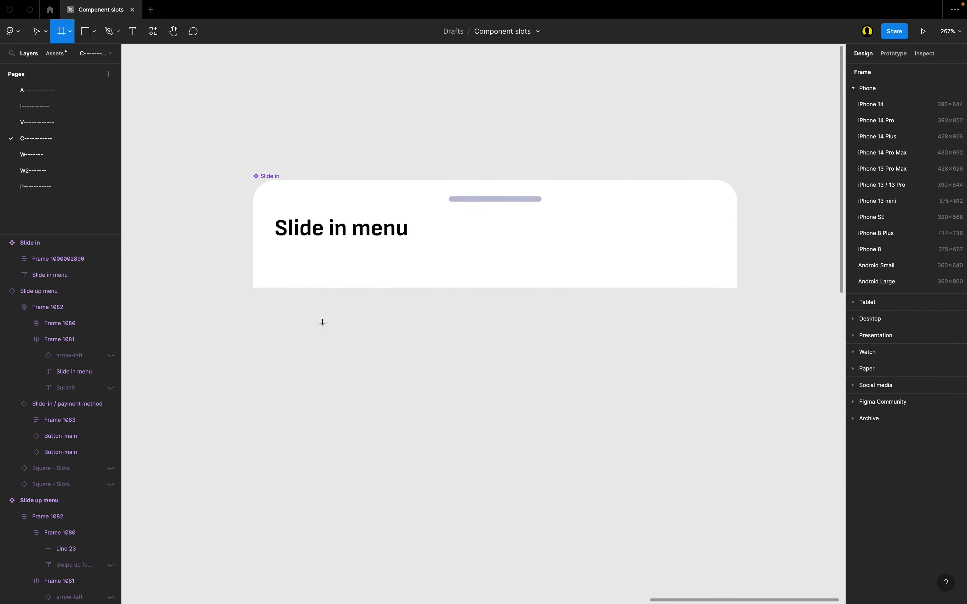
mouse_move(264, 330)
left_mouse_down()
mouse_move(697, 426)
mouse_move(742, 382)
mouse_move(737, 370)
left_mouse_up()
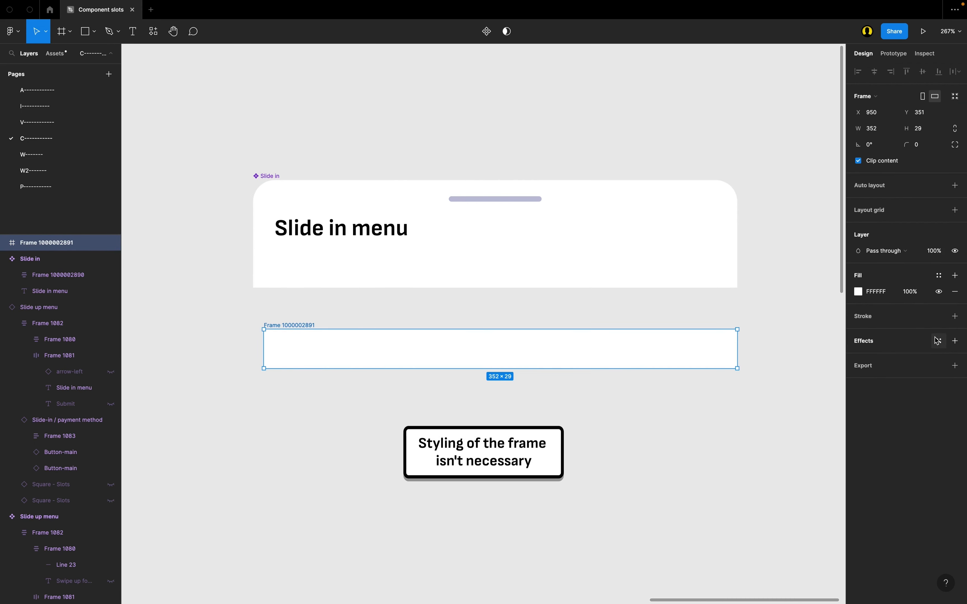
left_click(940, 276)
left_click(894, 400)
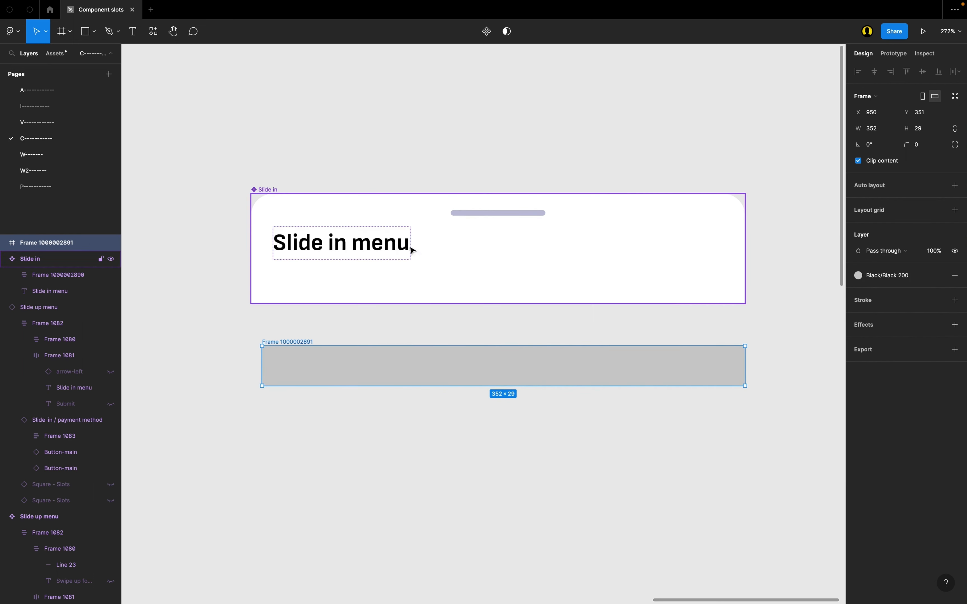
Step: Rename the grey frame below the Slide in component as Slot
scroll(318, 381, "up", 2)
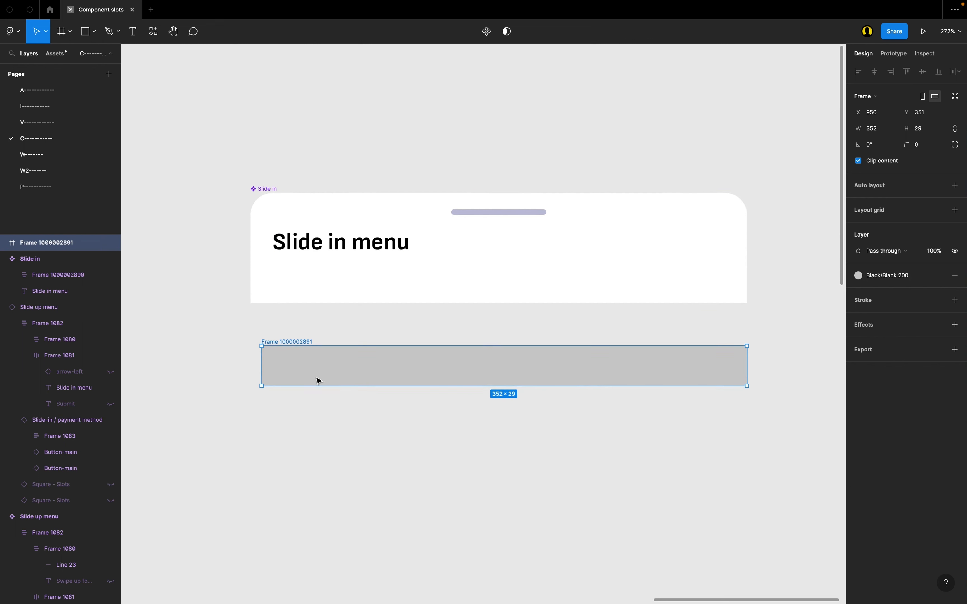
double_click(279, 339)
type("Slot")
key("Return")
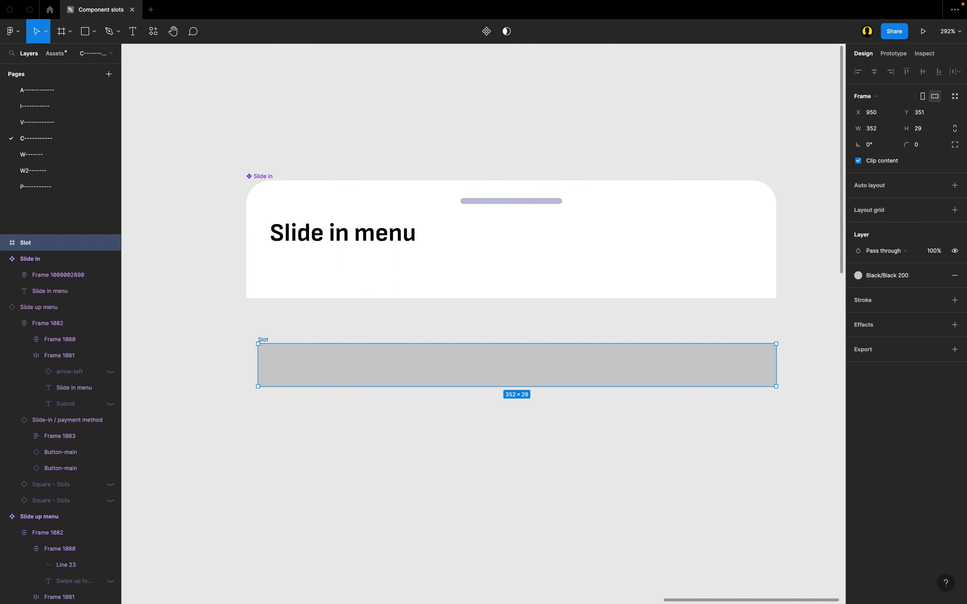
scroll(252, 348, "up", 1)
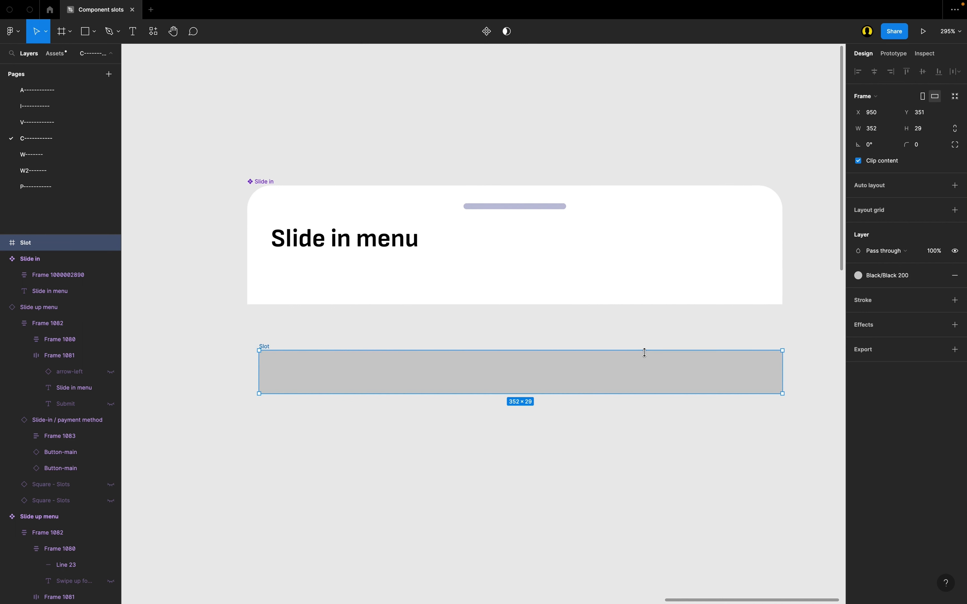
Step: Add a black inside stroke to the Slot frame and set its stroke style to Dash
scroll(645, 353, "up", 2)
scroll(589, 350, "up", 2)
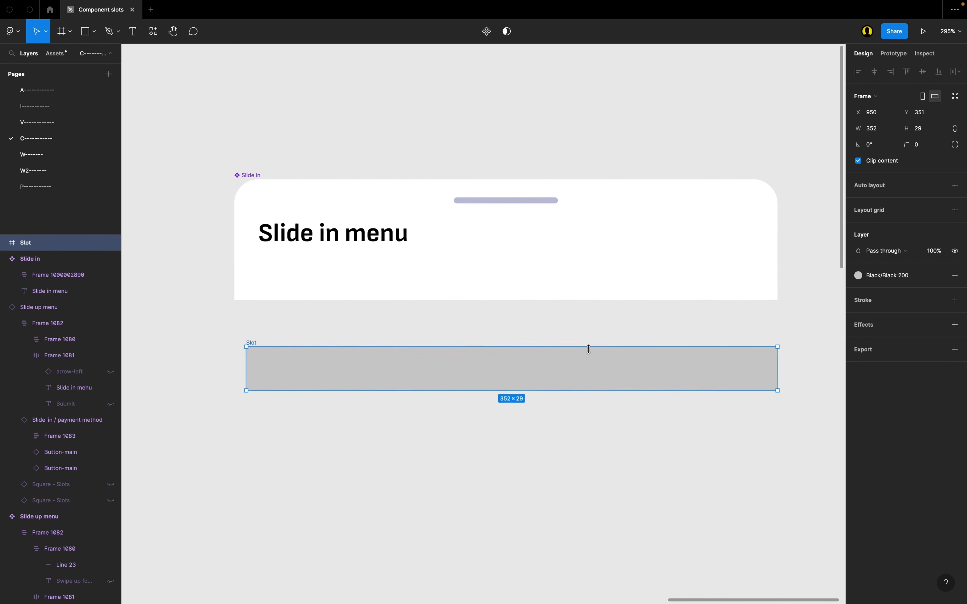
left_click(956, 300)
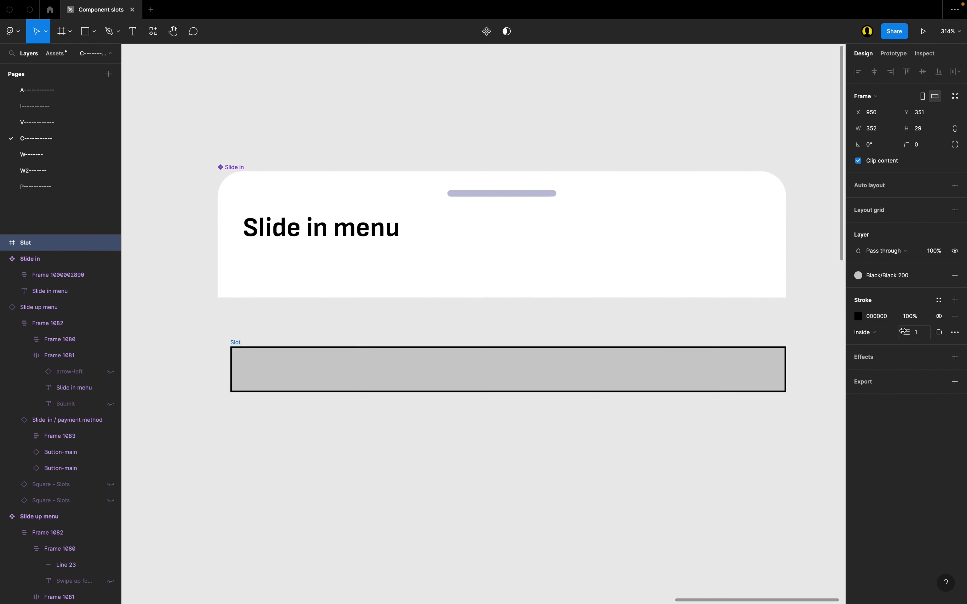
left_click(956, 333)
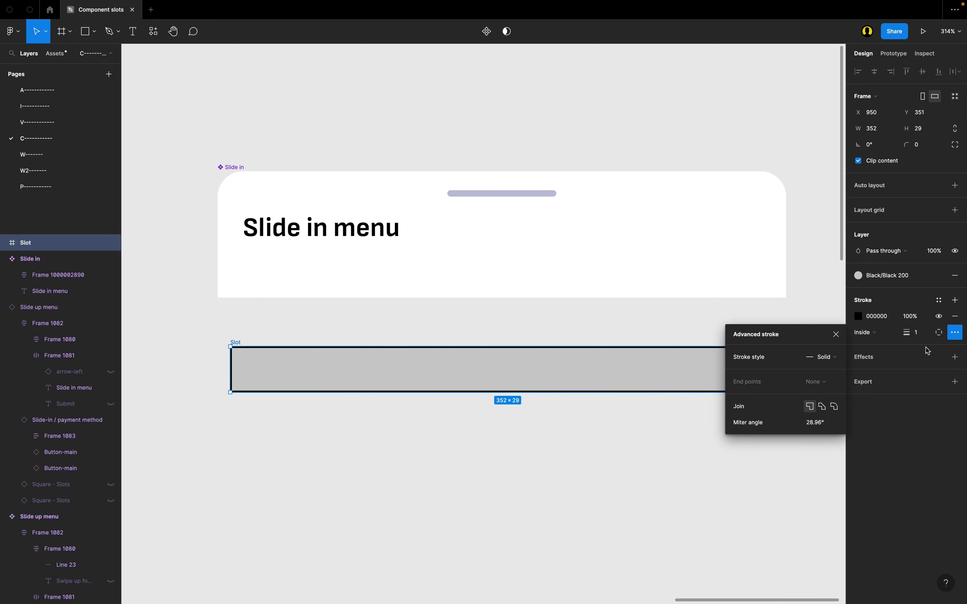
left_click(835, 357)
left_click(837, 373)
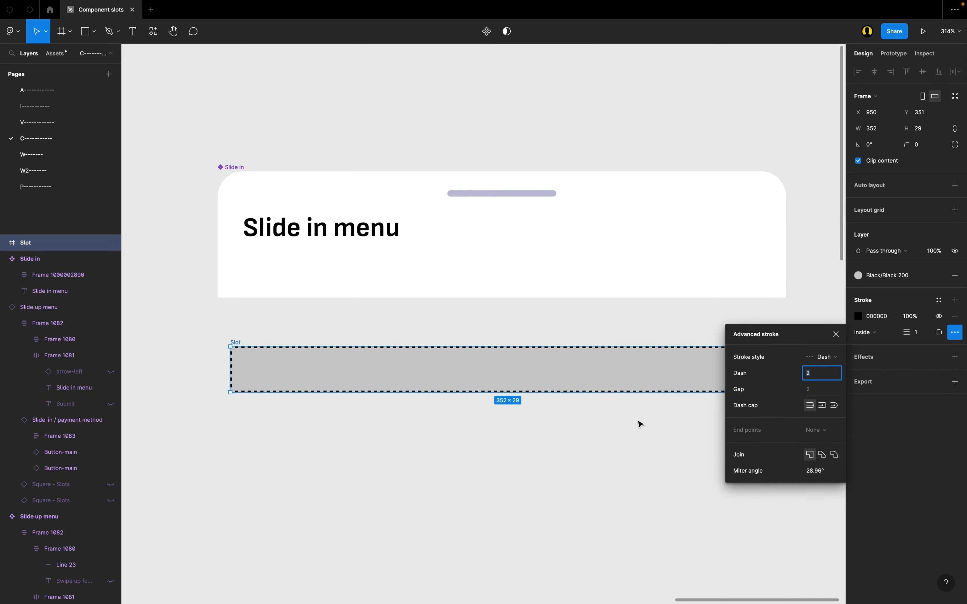
Step: Set the Slot frame's corner radius to 8 and deselect it
left_click(478, 381)
left_click(930, 149)
type("8")
key("Return")
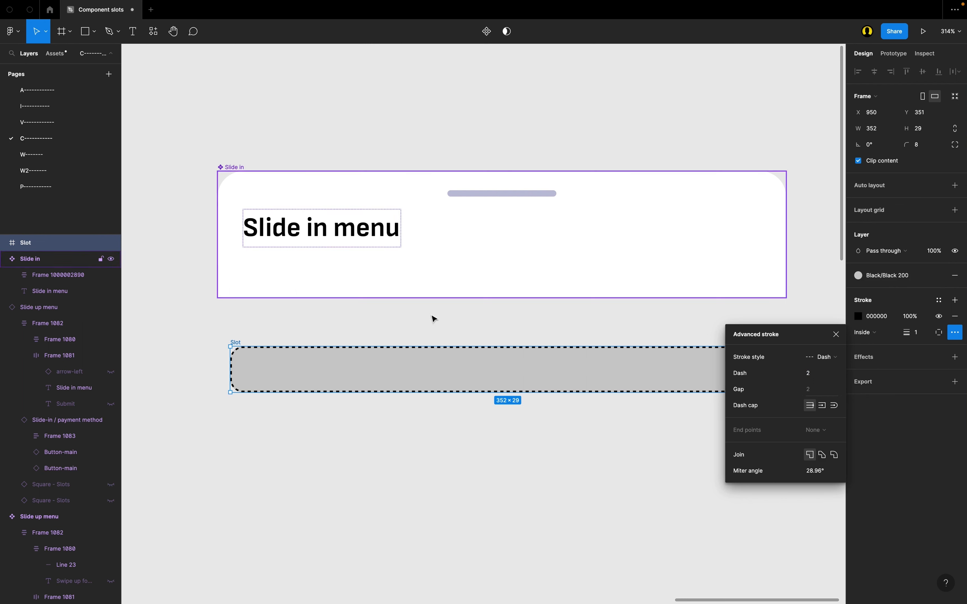
scroll(338, 486, "right", 2)
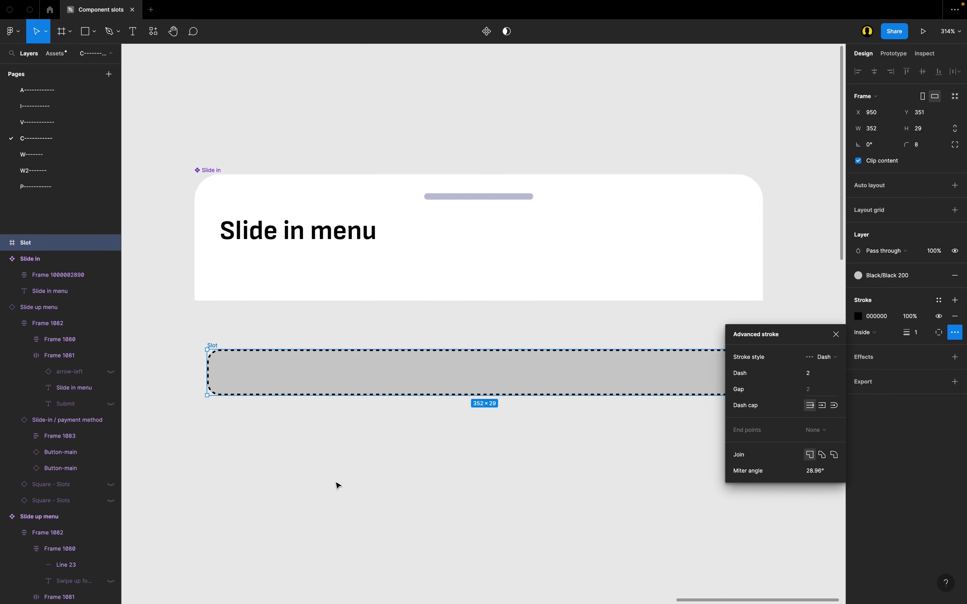
left_click(276, 438)
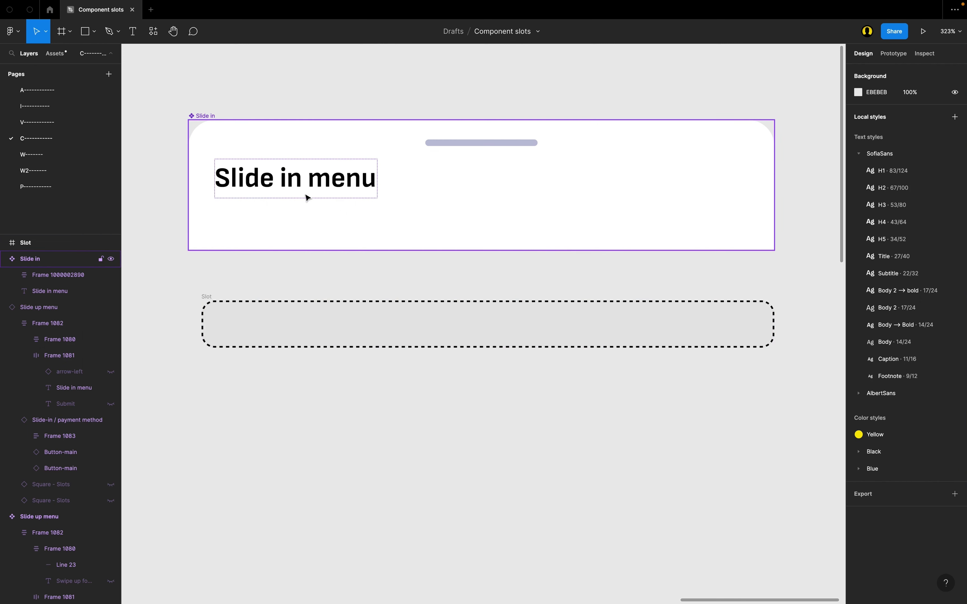
Step: Turn the dashed Slot frame into a component
scroll(247, 312, "right", 1)
scroll(247, 312, "left", 1)
scroll(248, 312, "up", 1)
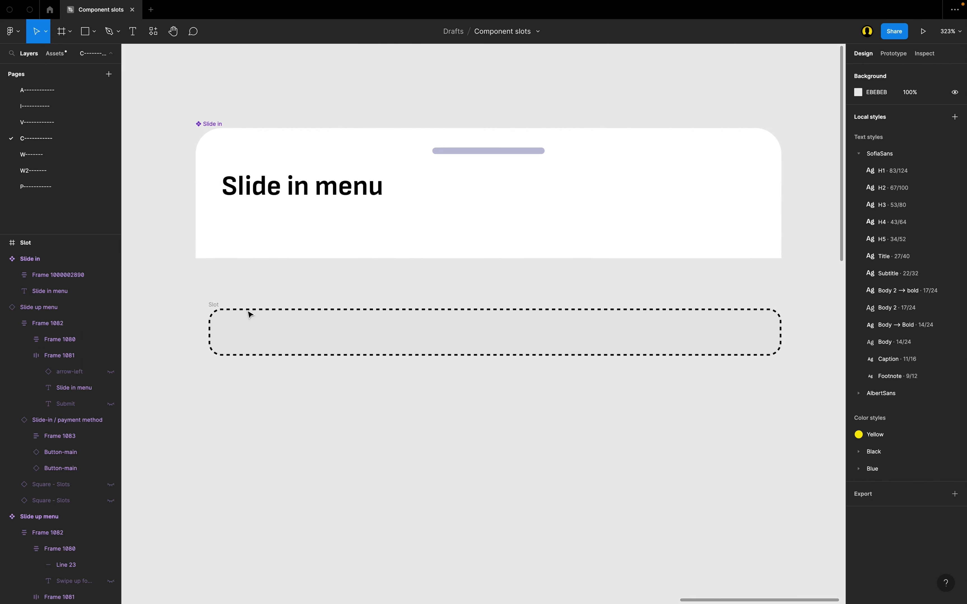
left_click(349, 346)
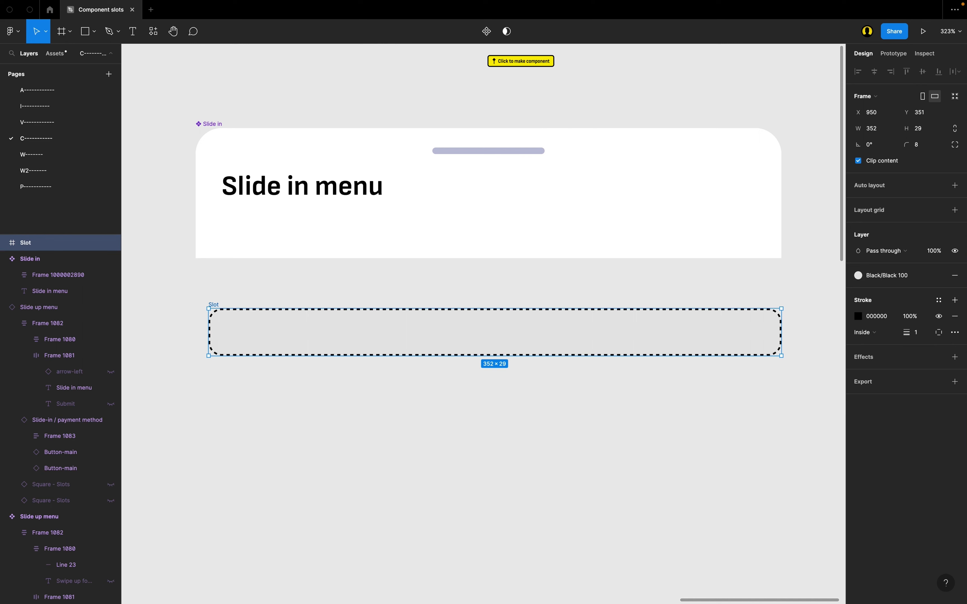
left_click(487, 31)
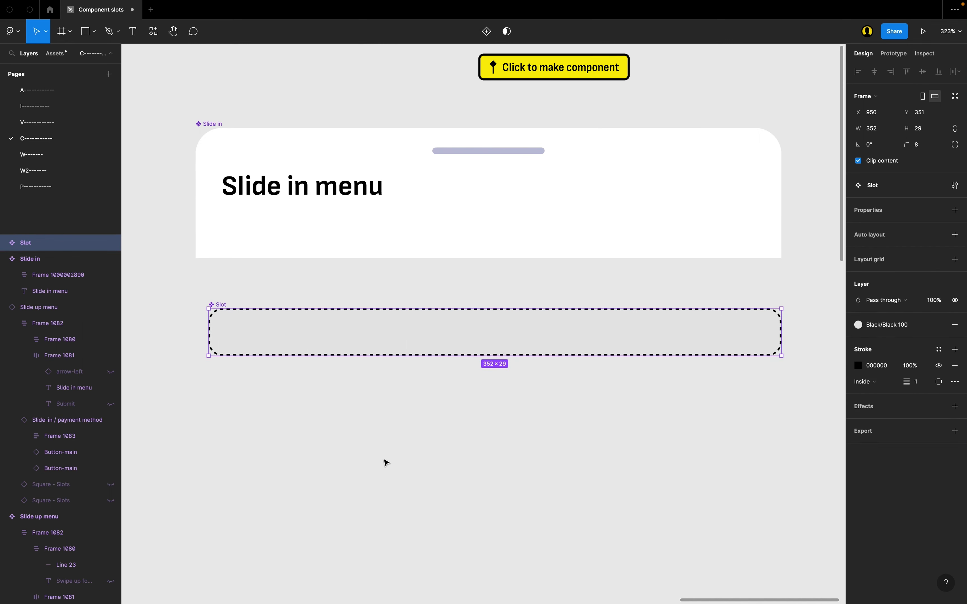
Step: Move the Slot component further down and place an instance of it between it and the Slide in component
scroll(386, 468, "up", 1)
scroll(385, 469, "down", 2)
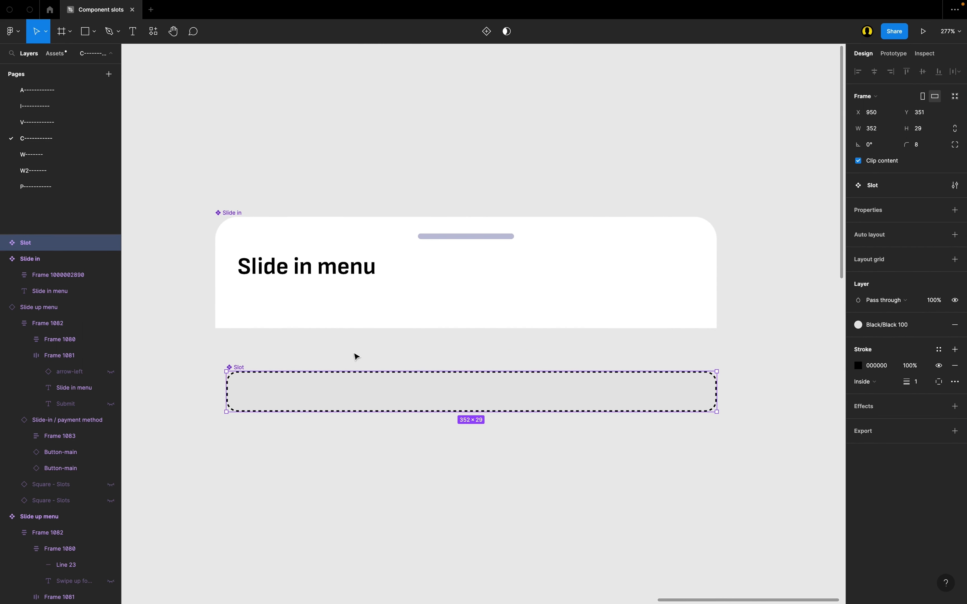
left_click_drag(308, 387, 313, 483)
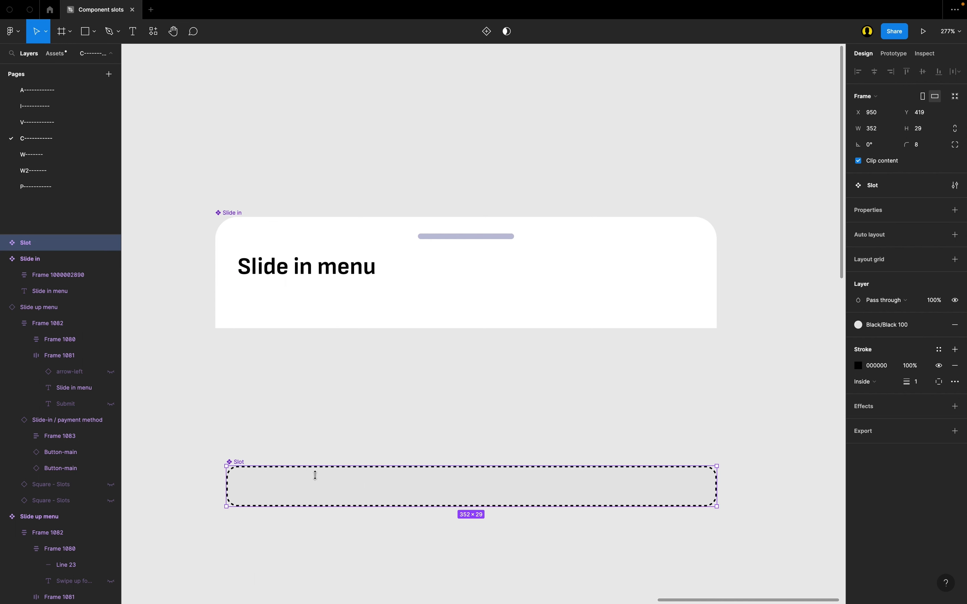
left_click_drag(316, 484, 318, 424)
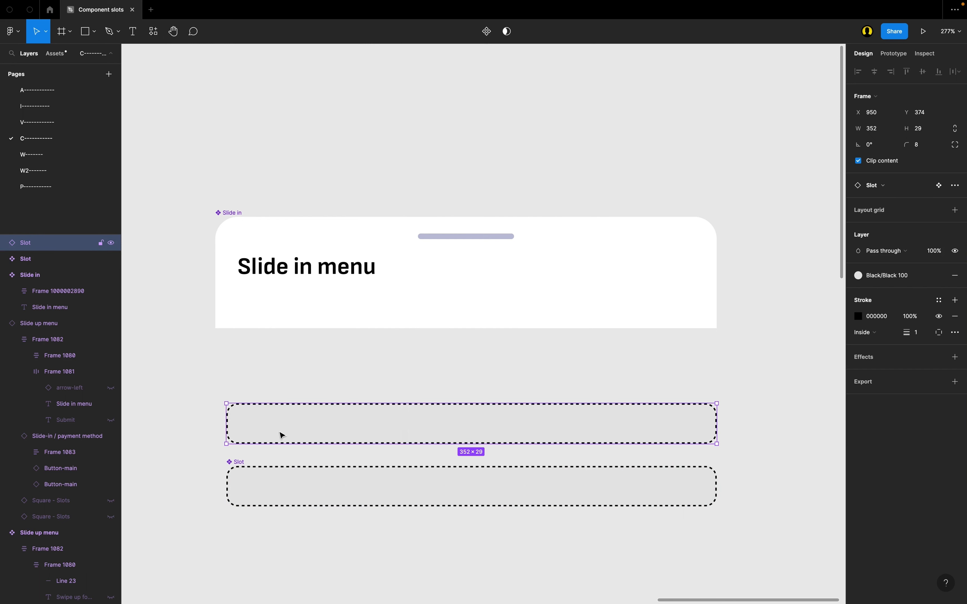
left_click_drag(282, 436, 330, 410)
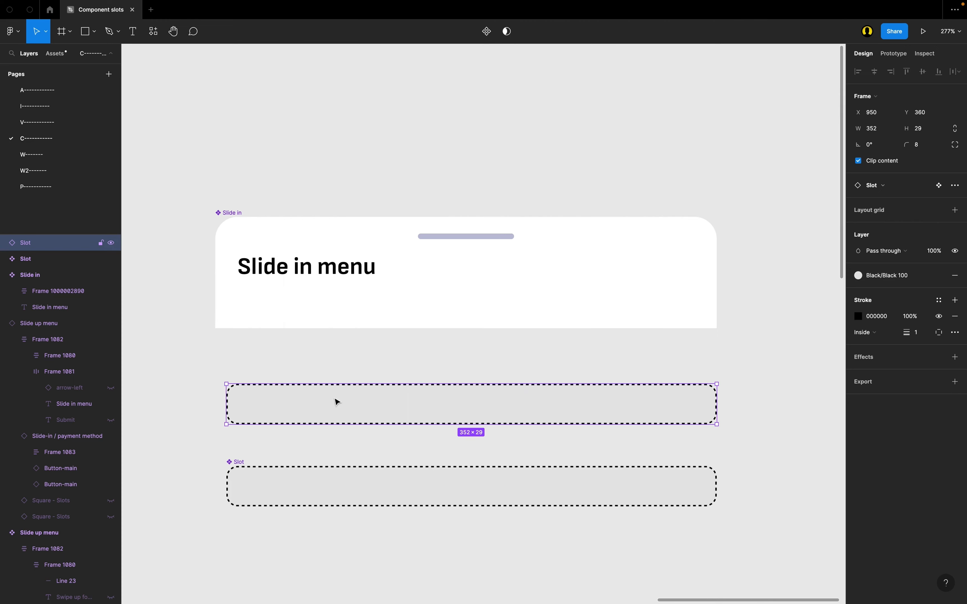
Step: Cut the Slot instance and paste it into the Slide in component below the title text
key("super+x")
left_click(300, 272)
key("super+v")
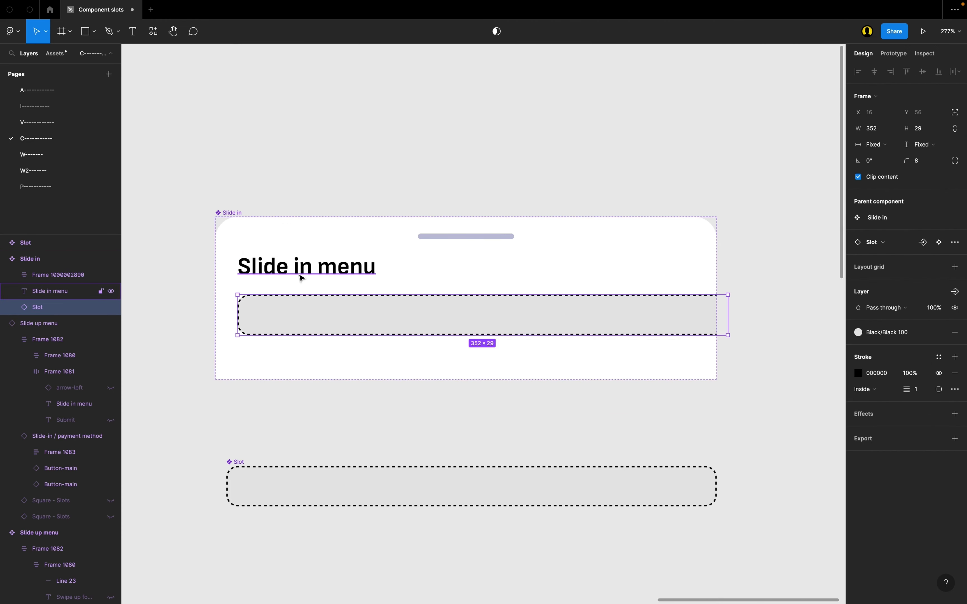
key("Escape")
Step: Try to set the nested Slot instance's width to Fill inside the Slide in component
left_click(321, 314)
scroll(321, 315, "up", 1)
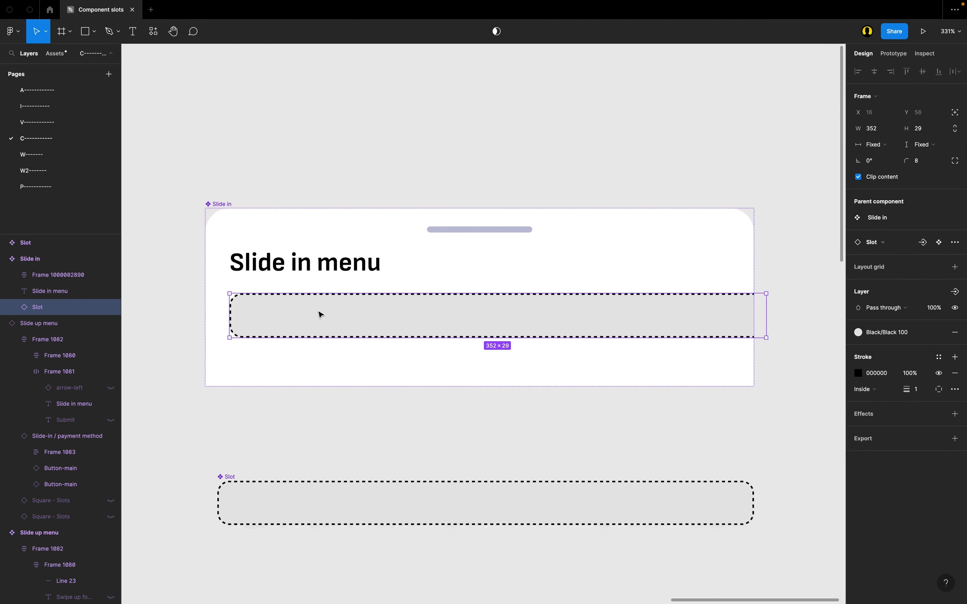
scroll(743, 310, "up", 1)
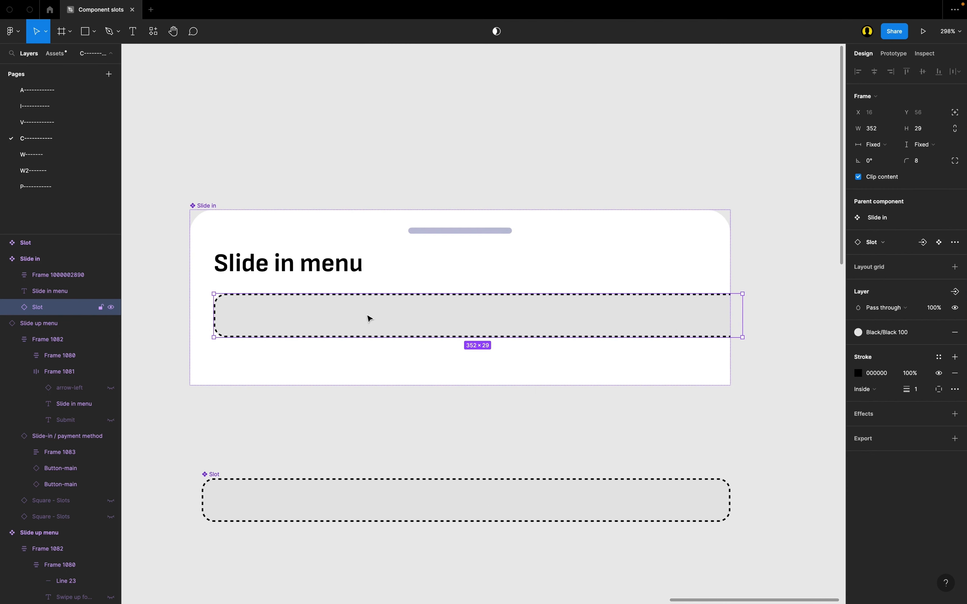
scroll(227, 319, "left", 3)
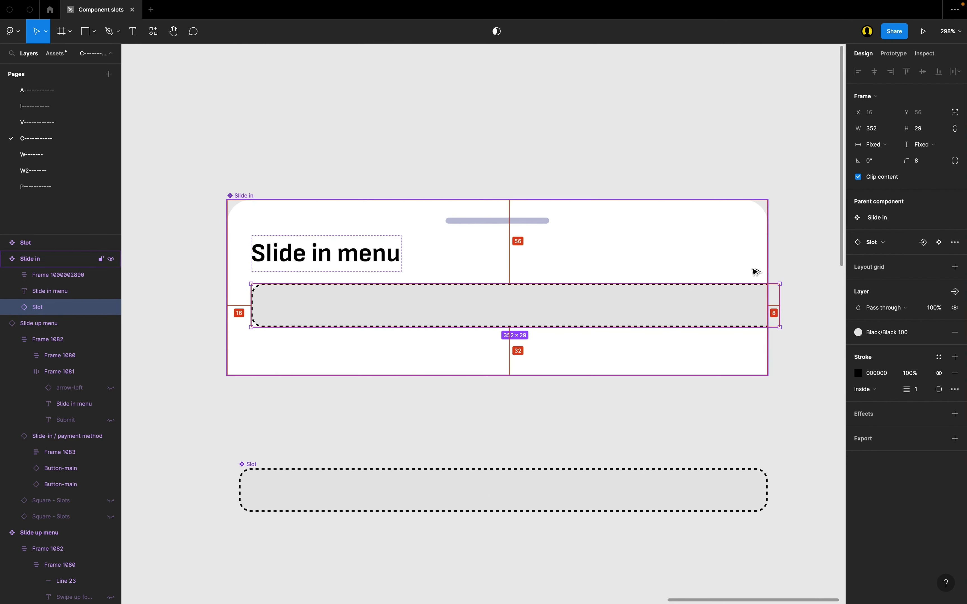
double_click(781, 299)
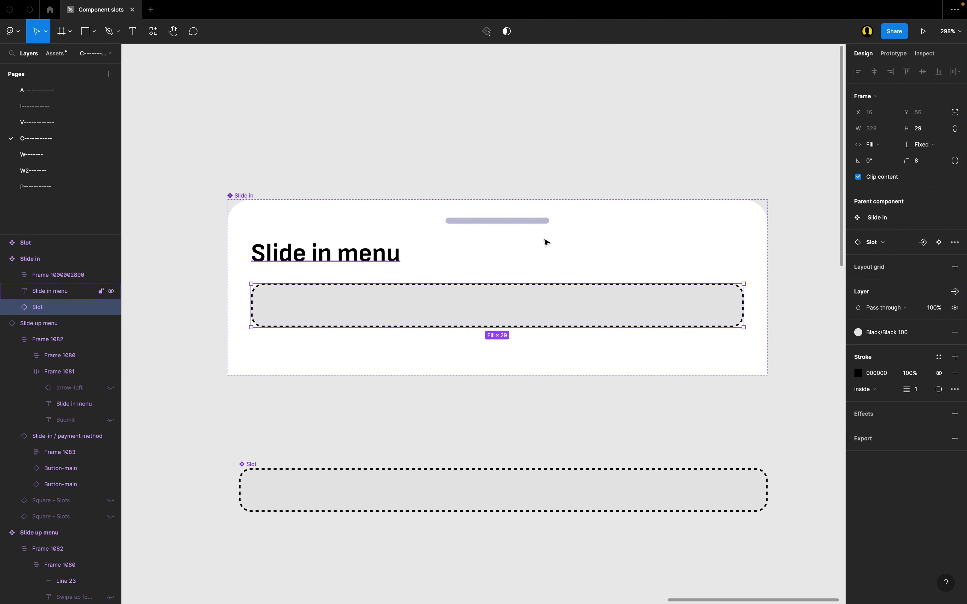
key("super+z")
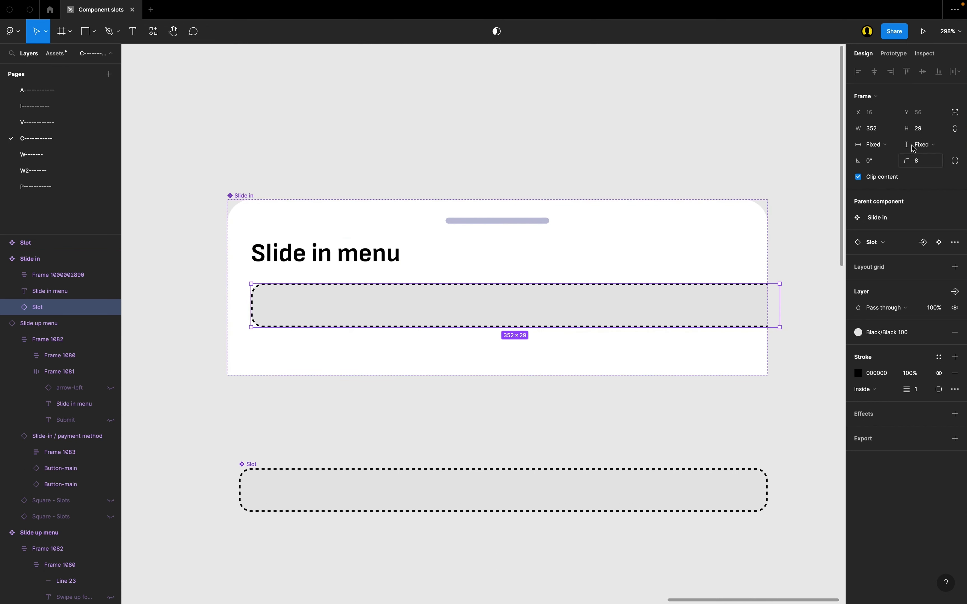
Step: Set the nested Slot instance's width to Fill container inside the Slide in component
left_click(876, 146)
left_click(895, 157)
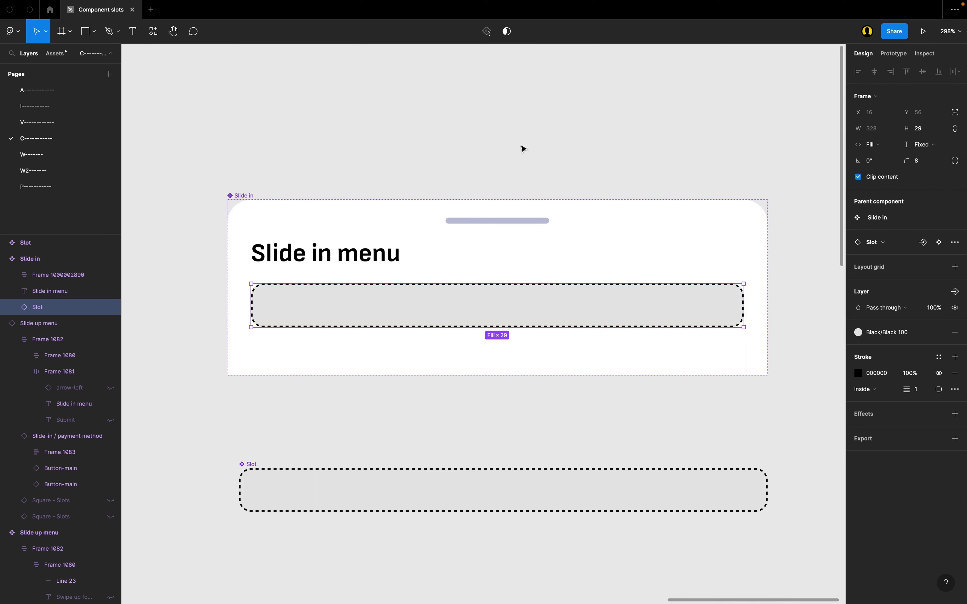
left_click(410, 117)
scroll(409, 117, "down", 3)
left_click(352, 288)
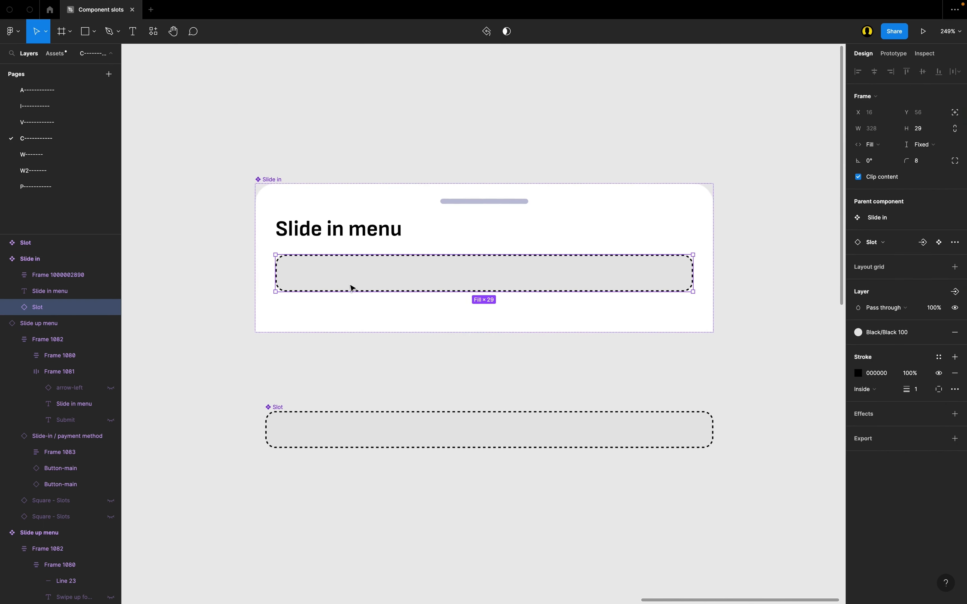
scroll(352, 287, "up", 2)
scroll(459, 254, "down", 2)
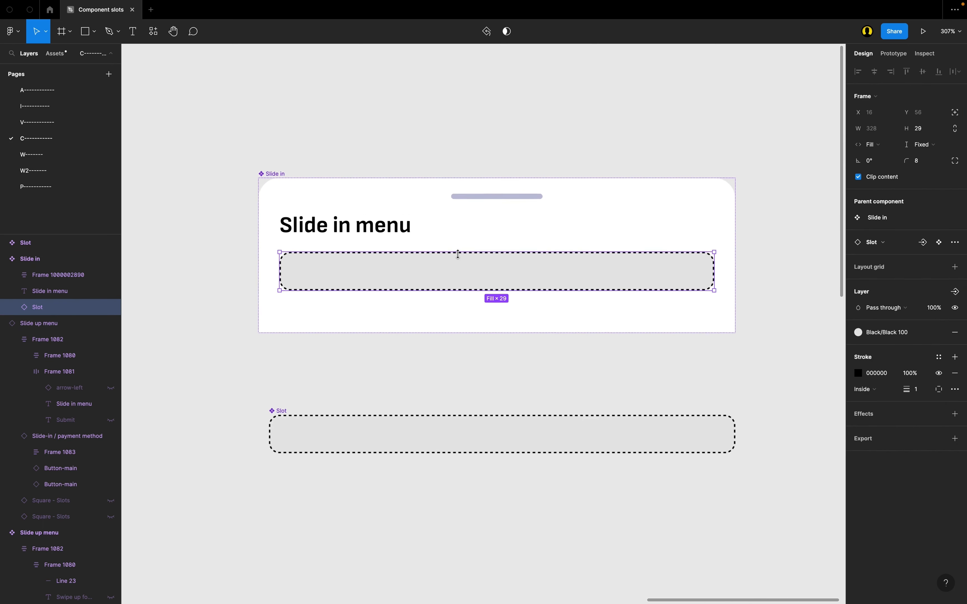
scroll(379, 248, "up", 1)
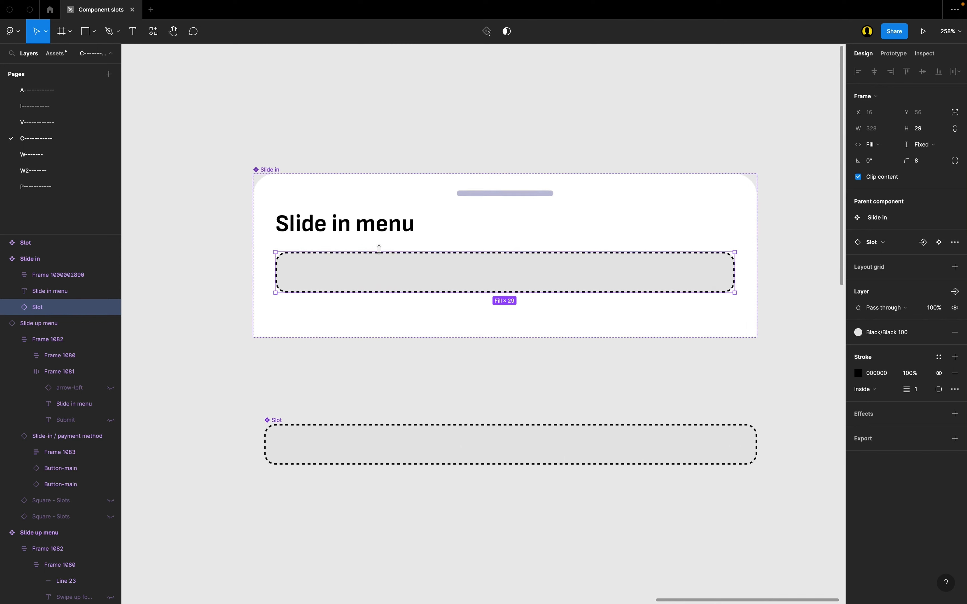
Step: Create an instance swap property for the nested Slot, named Slot 1 with a repeat-arrows emoji in front, keeping Slot as its value
left_click(270, 169)
scroll(566, 400, "right", 1)
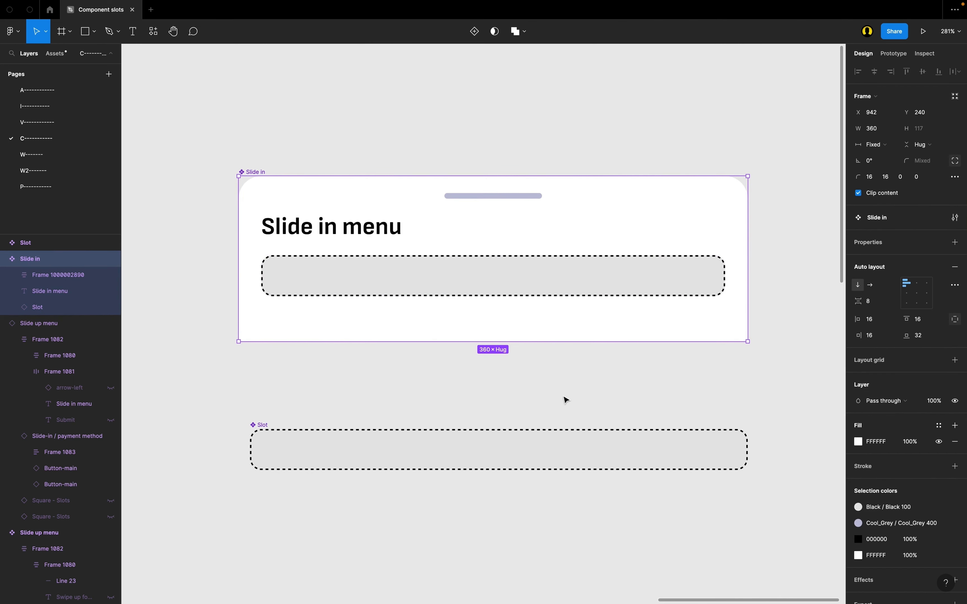
left_click(299, 281)
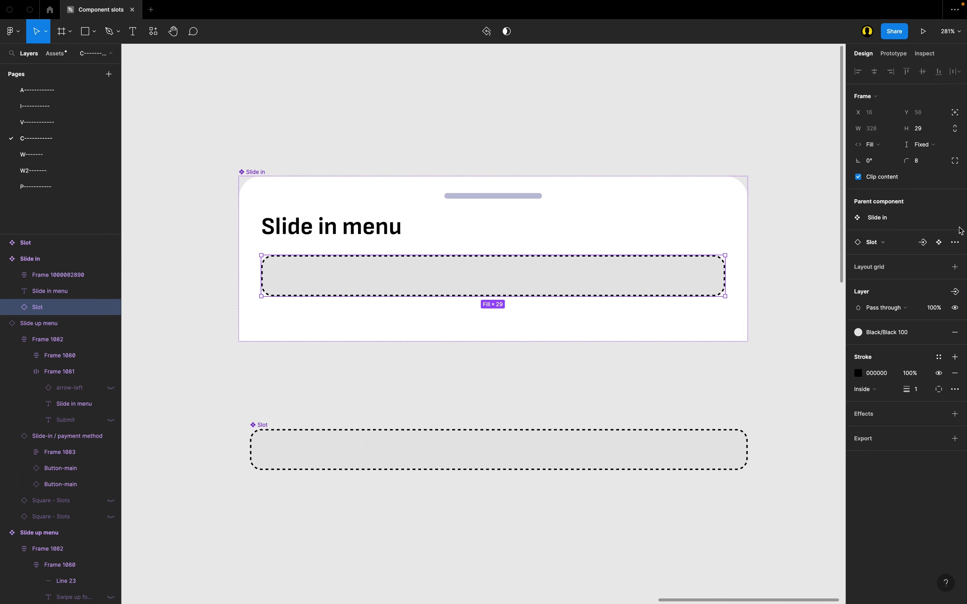
left_click(923, 242)
type("SL")
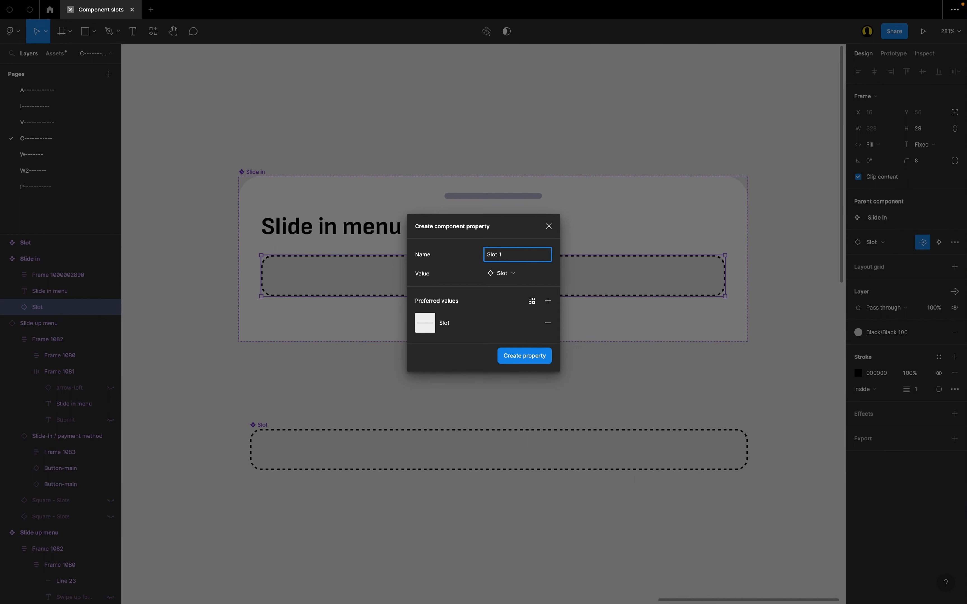
key("ctrl+super+space")
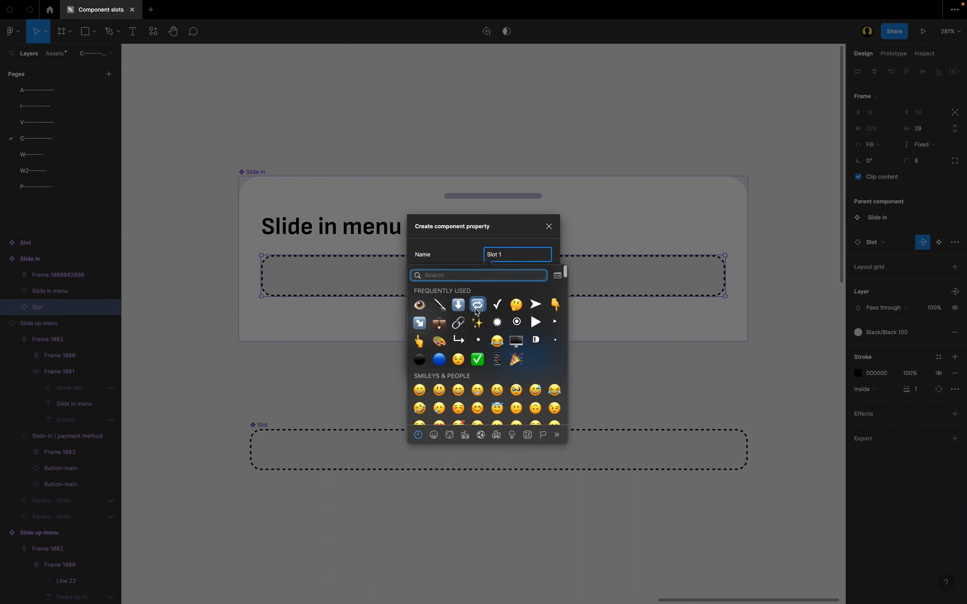
left_click(477, 307)
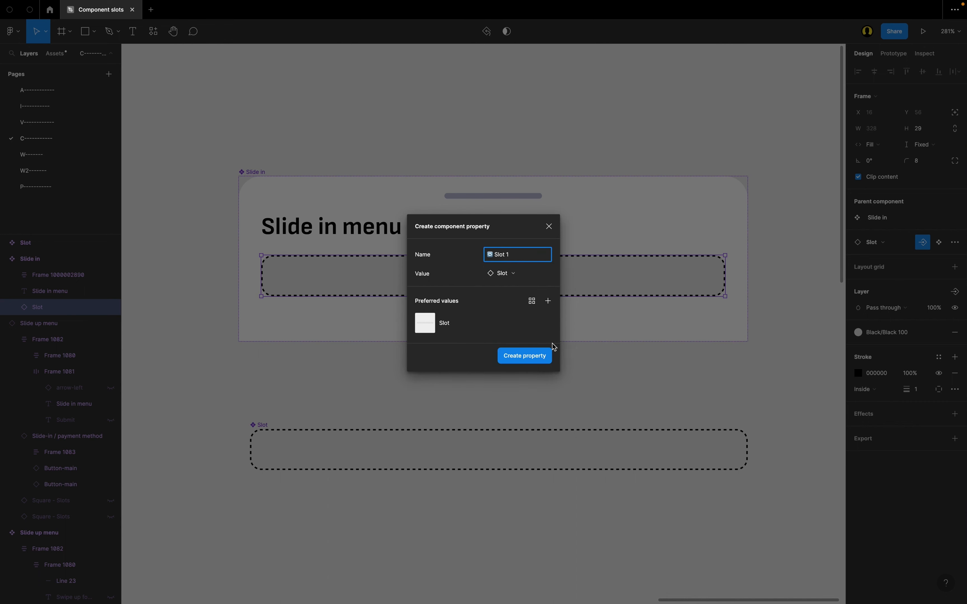
left_click(539, 363)
left_click(459, 375)
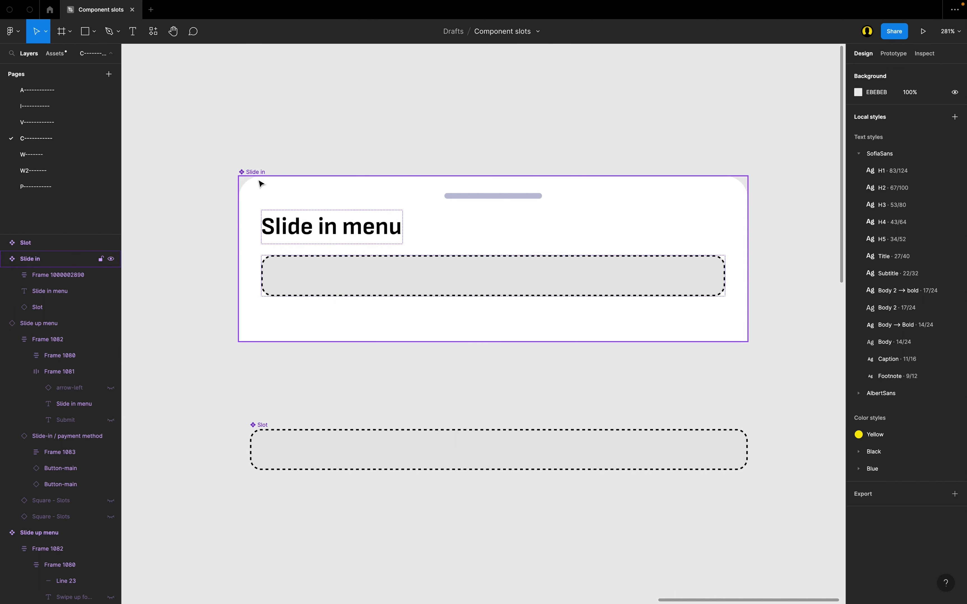
Step: Examine the Slide in component's properties and the Slide-in / payment method and Slide-in / Stake content components
left_click(250, 172)
scroll(249, 169, "down", 10)
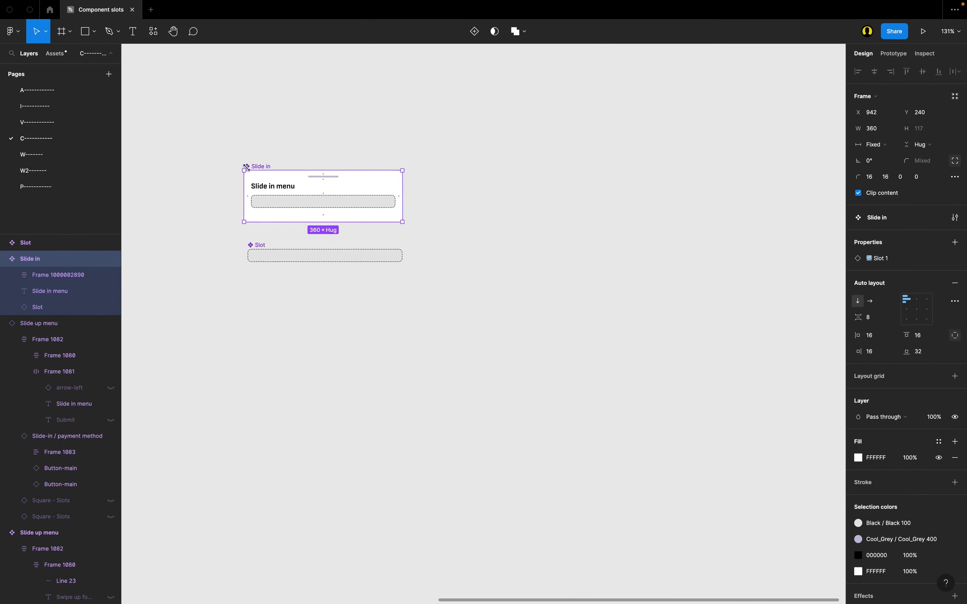
scroll(360, 191, "up", 8)
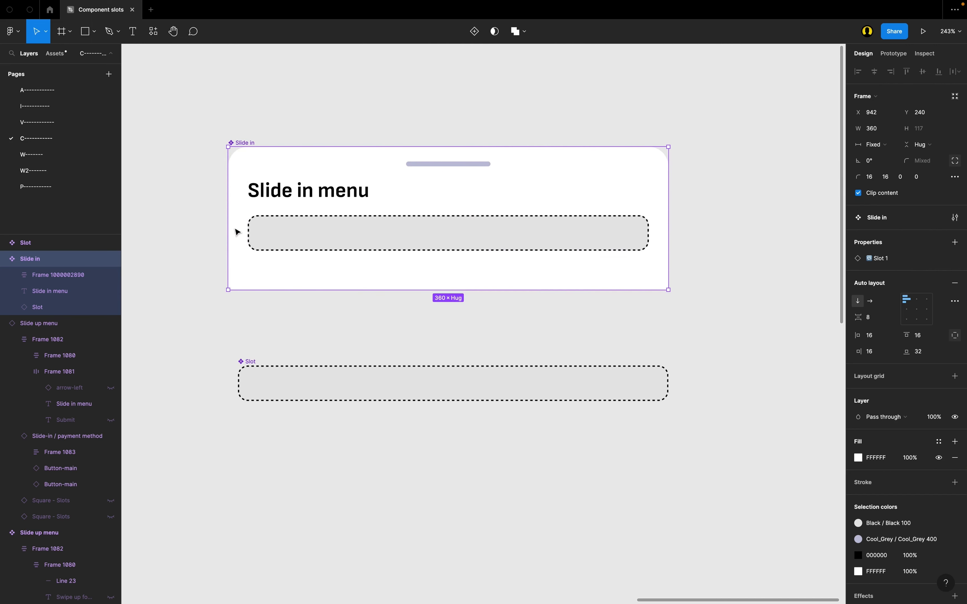
scroll(616, 283, "down", 10)
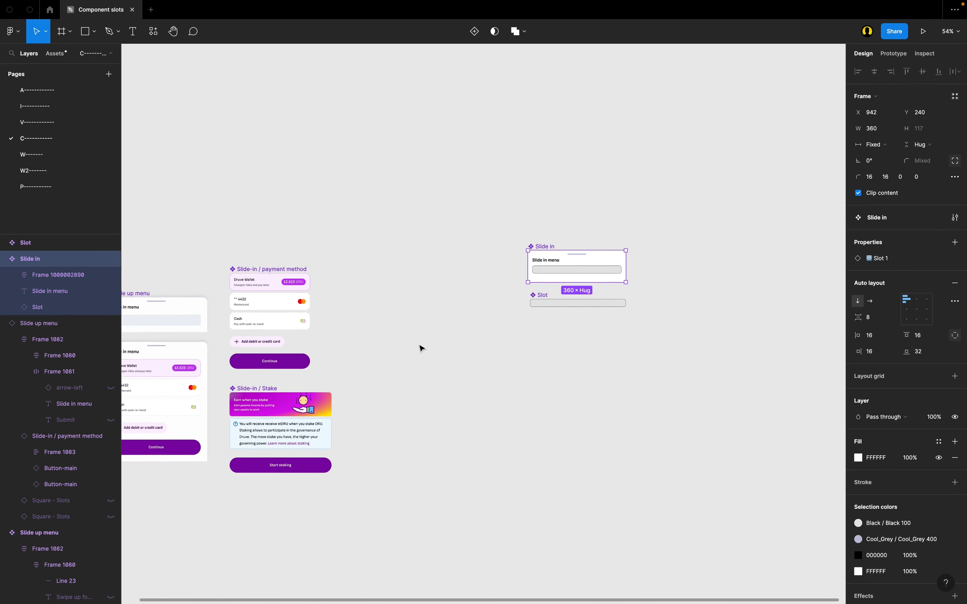
scroll(307, 331, "up", 10)
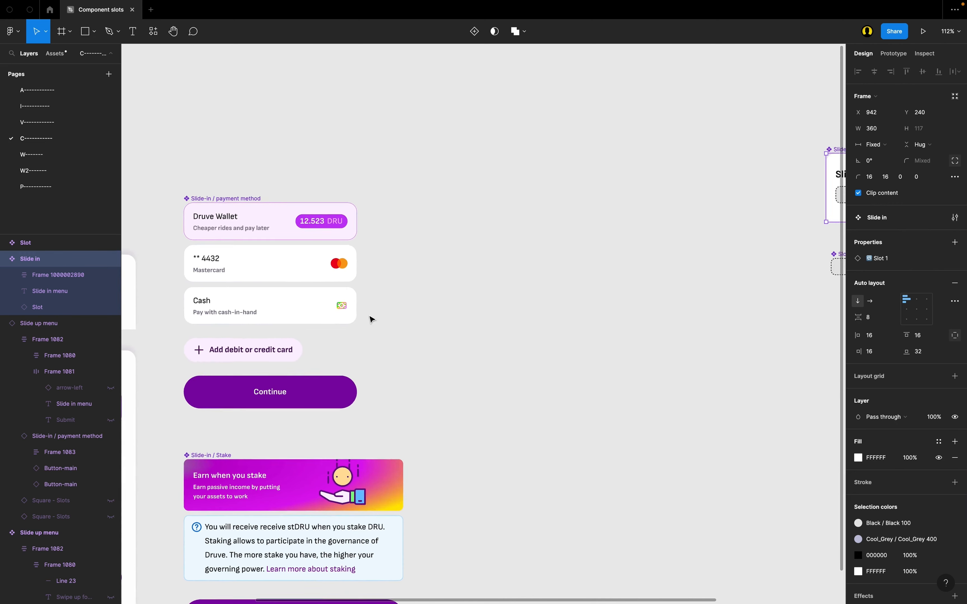
scroll(356, 239, "left", 3)
left_click(188, 143)
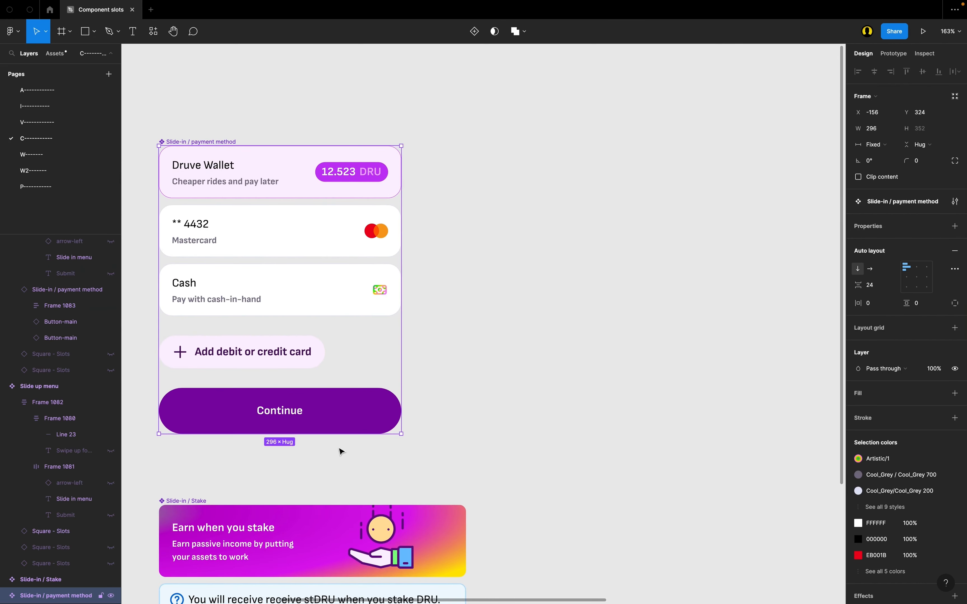
left_click(200, 503)
left_click(280, 472)
scroll(344, 180, "right", 1)
scroll(348, 156, "left", 1)
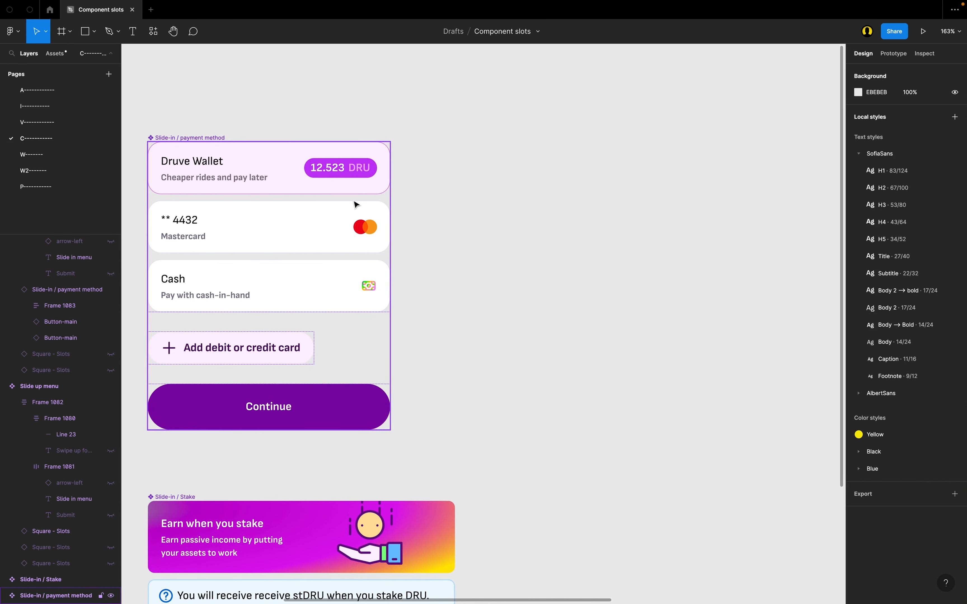
scroll(575, 178, "right", 15)
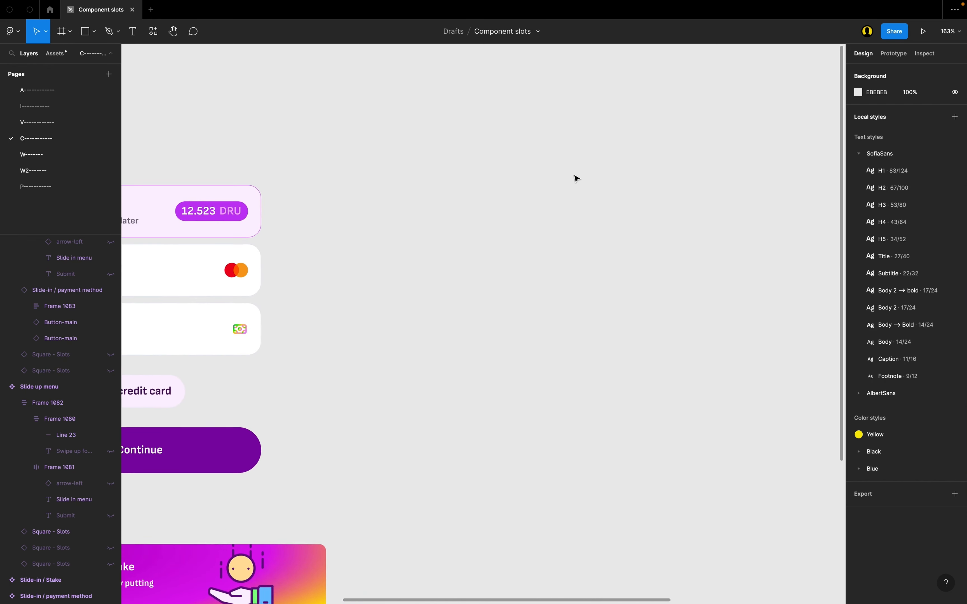
Step: Move the main Slot component out to the left of the Slide in component
scroll(515, 211, "up", 3)
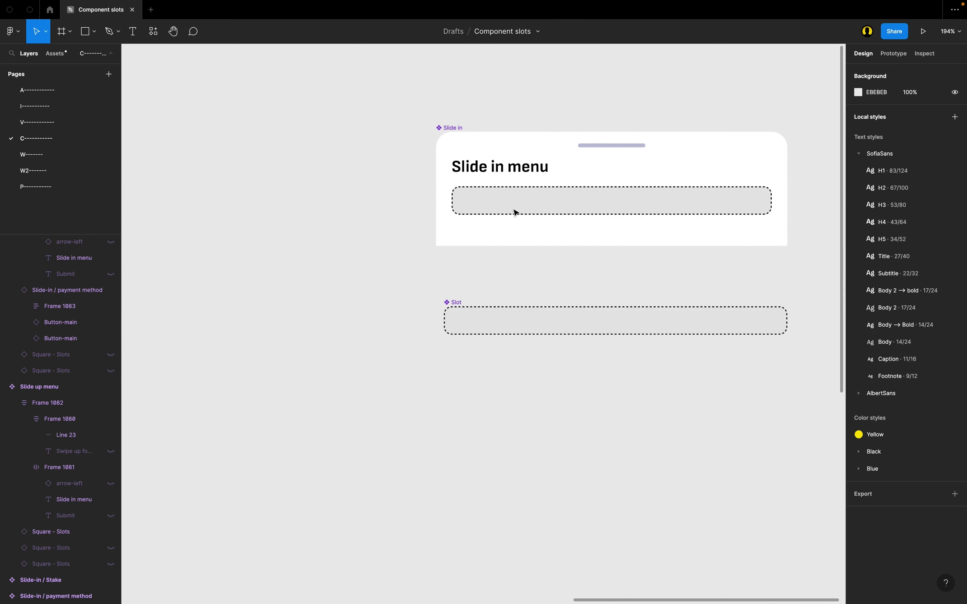
left_click_drag(495, 314, 190, 153)
scroll(188, 152, "right", 10)
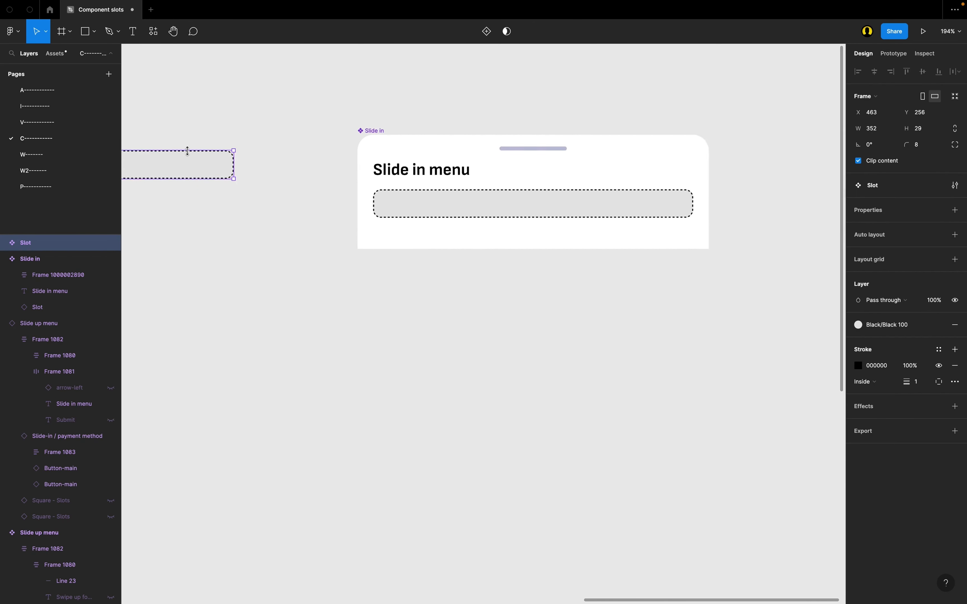
left_click(361, 330)
Step: Place an instance of the Slide in component directly below the original
scroll(361, 330, "up", 2)
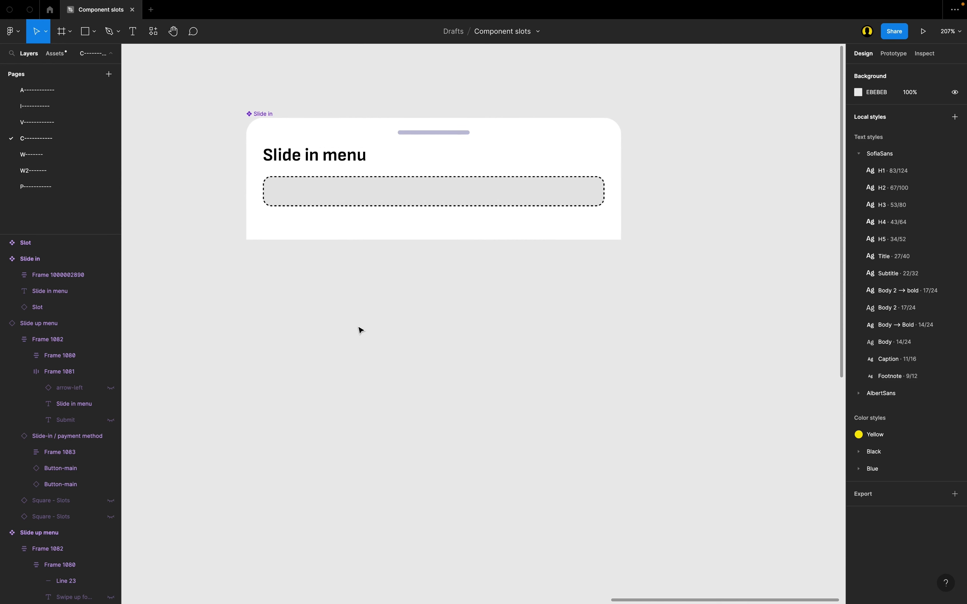
left_click(265, 122)
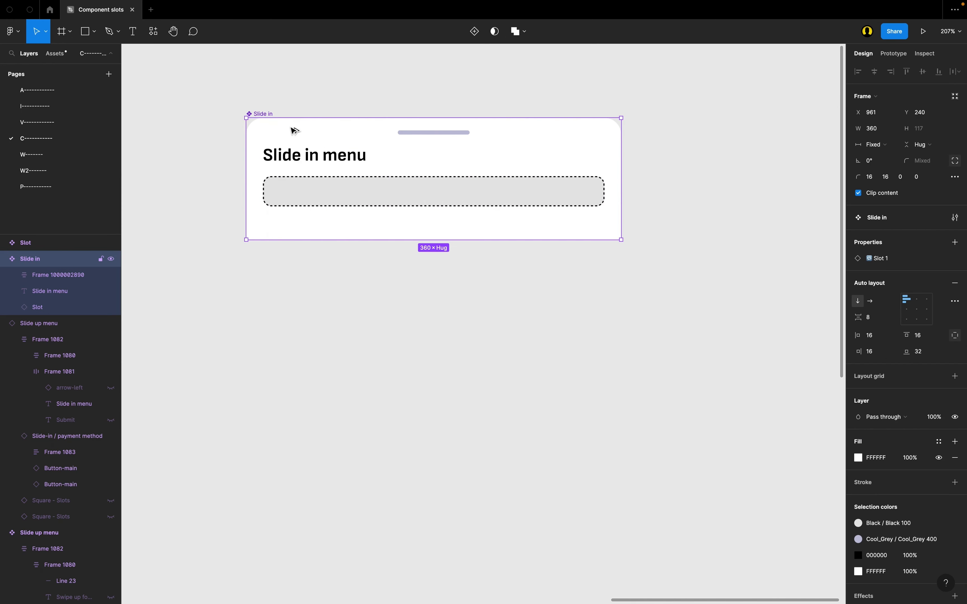
left_click_drag(282, 132, 296, 339)
scroll(296, 339, "down", 1)
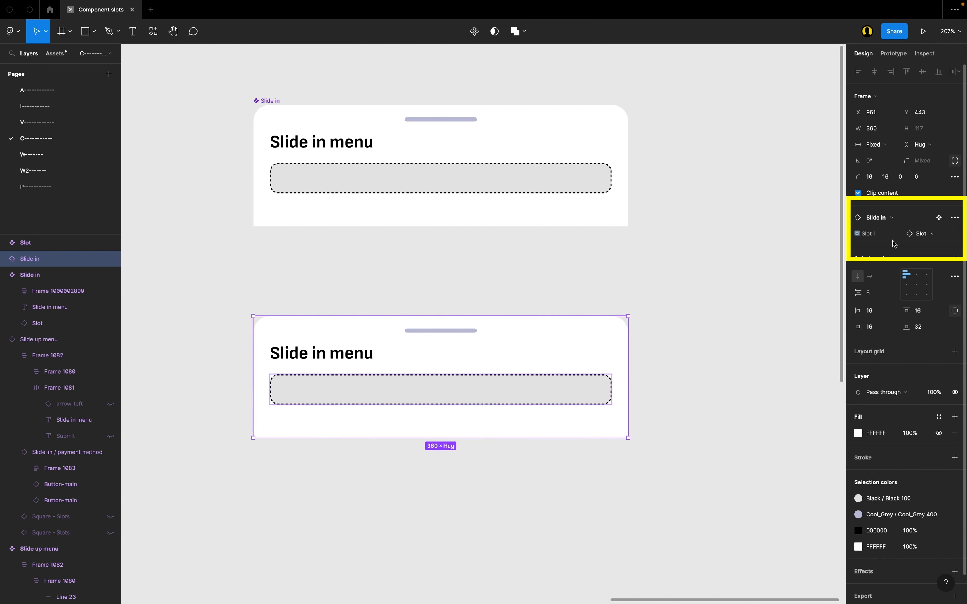
Step: Swap the Slide in instance's Slot 1 content for the Slide-in / payment method component
left_click(378, 190)
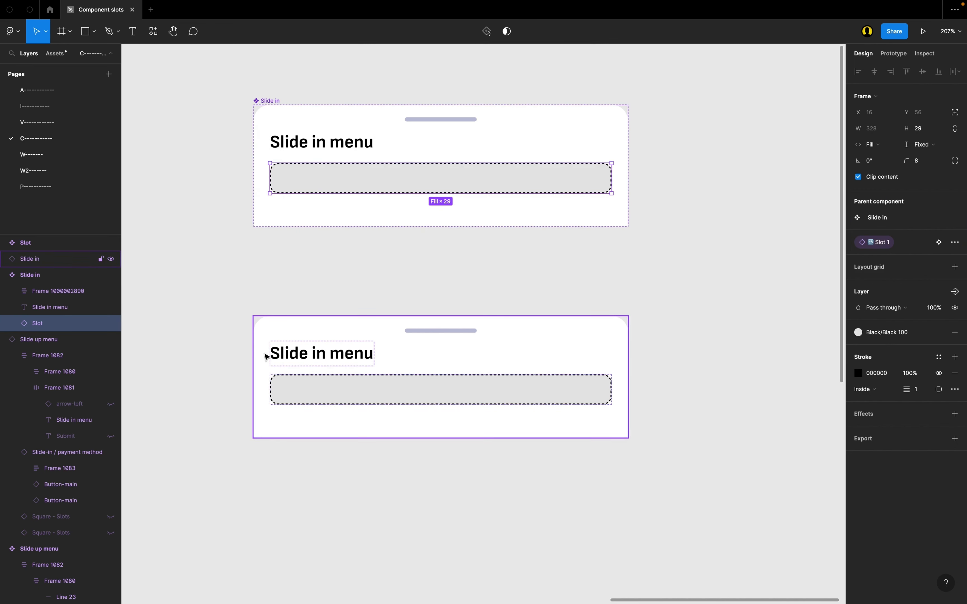
left_click(282, 350)
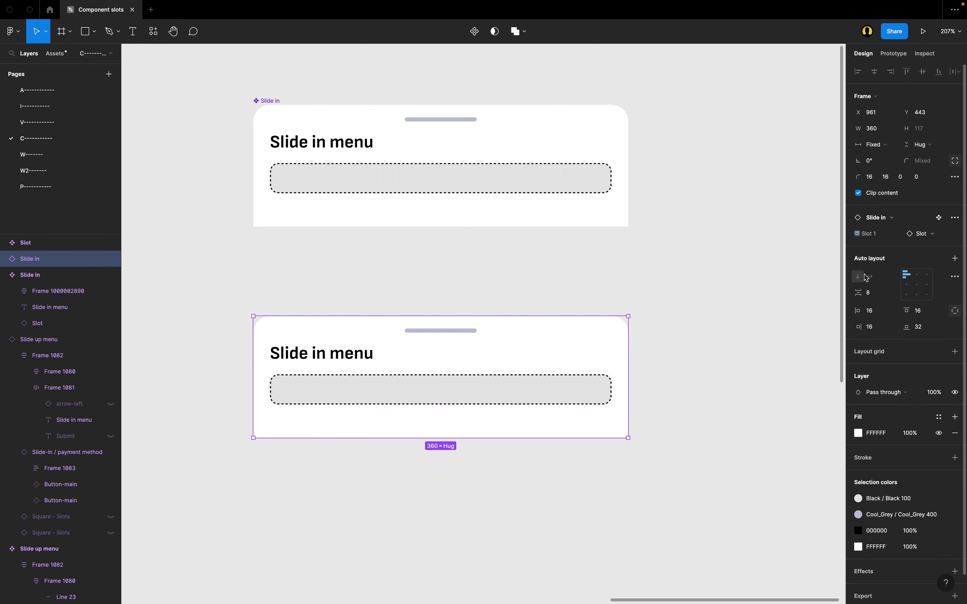
left_click(926, 239)
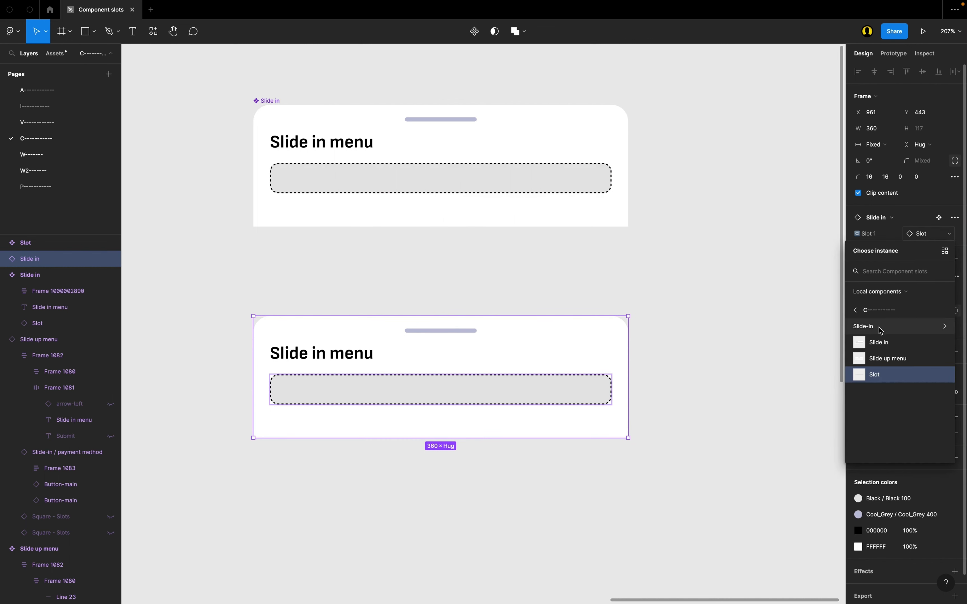
left_click(868, 326)
scroll(396, 351, "left", 15)
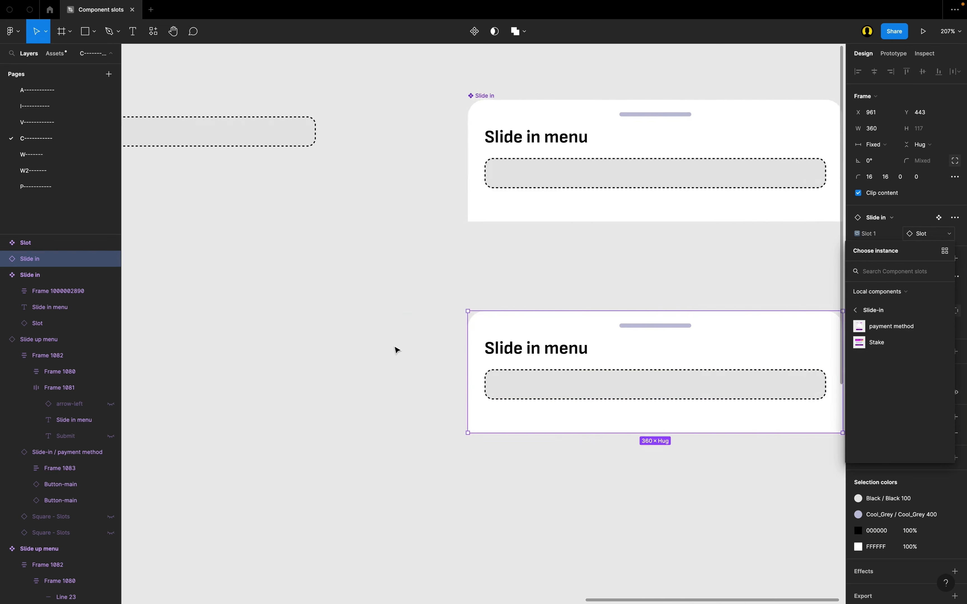
scroll(397, 351, "right", 3)
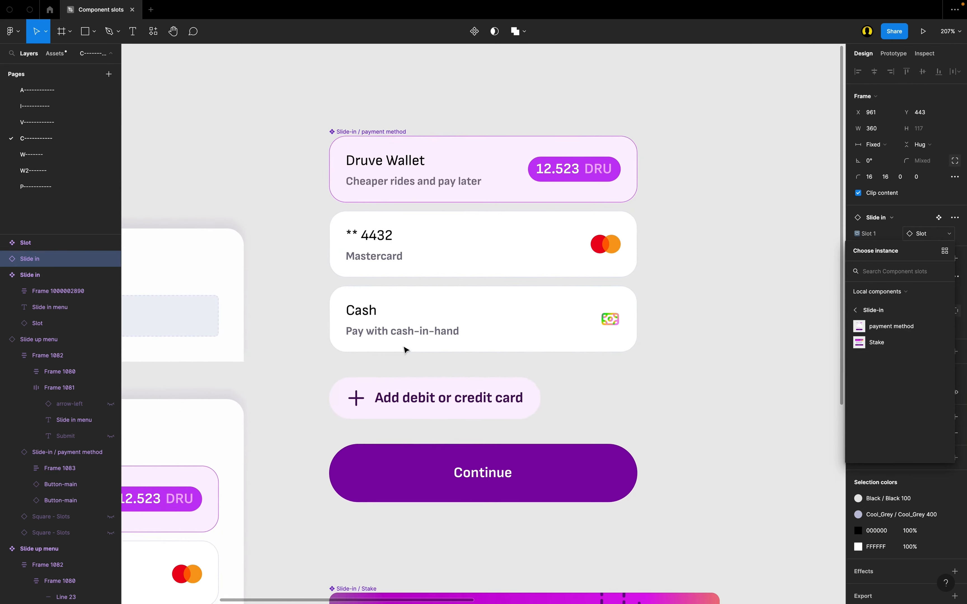
scroll(392, 248, "right", 20)
scroll(392, 248, "up", 3)
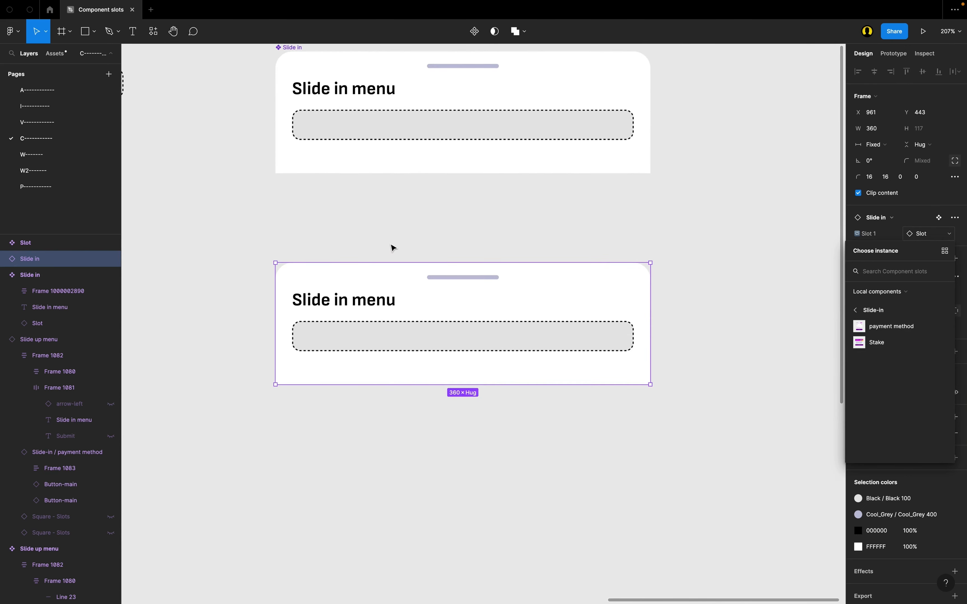
left_click(892, 326)
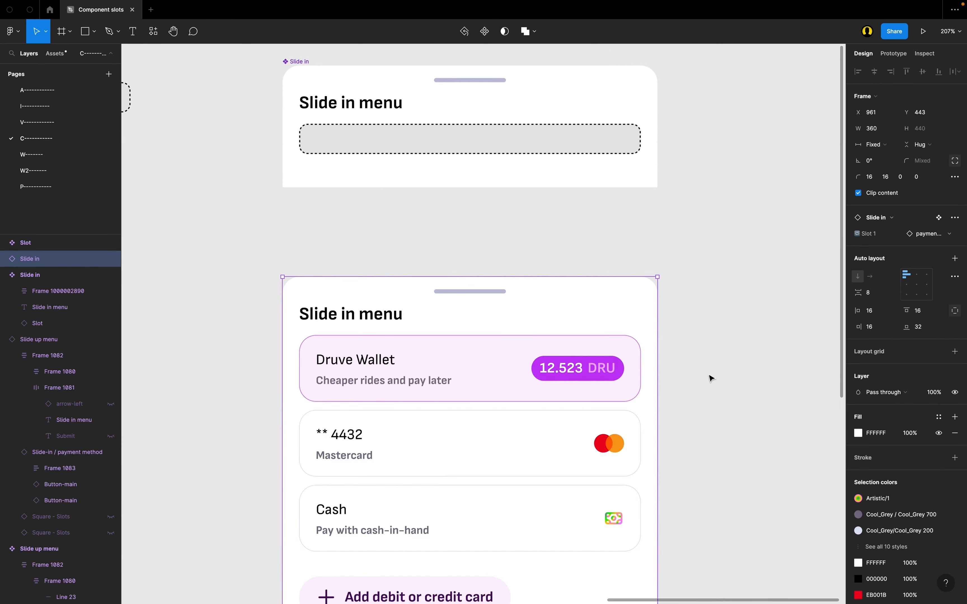
Step: Swap the Slide in instance's Slot 1 content for the Slide-in / Stake component from the local components
scroll(620, 385, "down", 3)
scroll(620, 386, "down", 1)
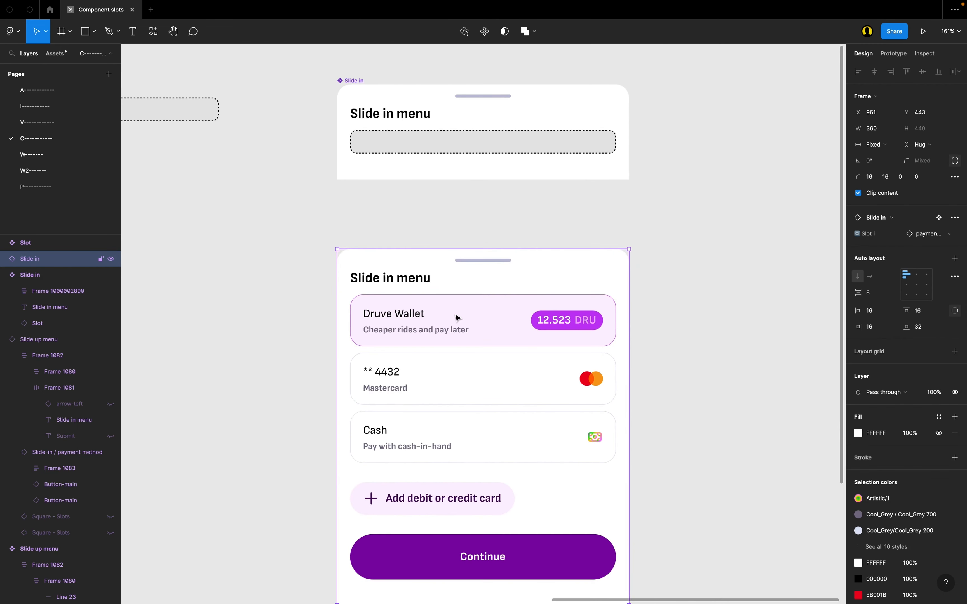
scroll(457, 318, "down", 3)
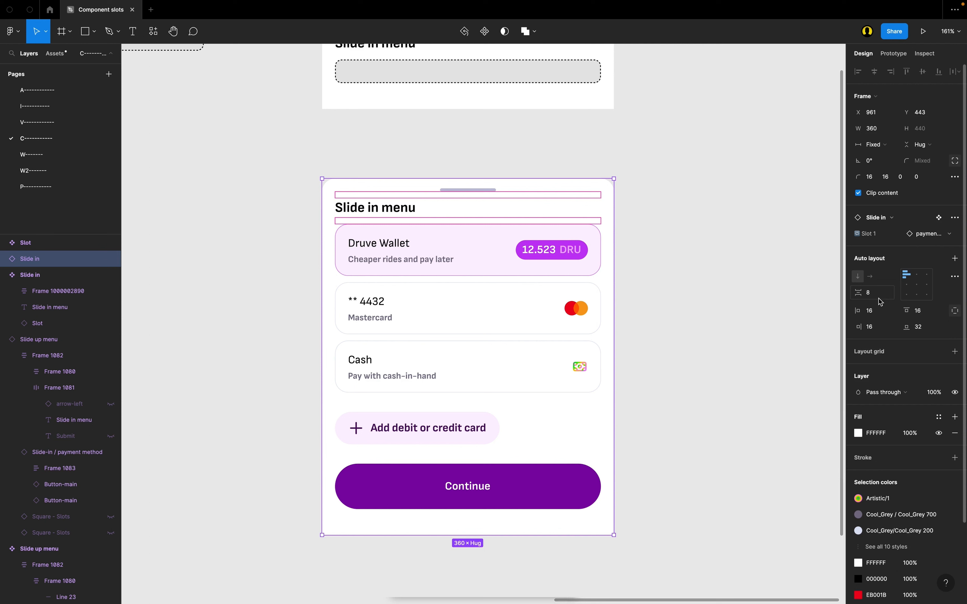
left_click(924, 235)
left_click(884, 294)
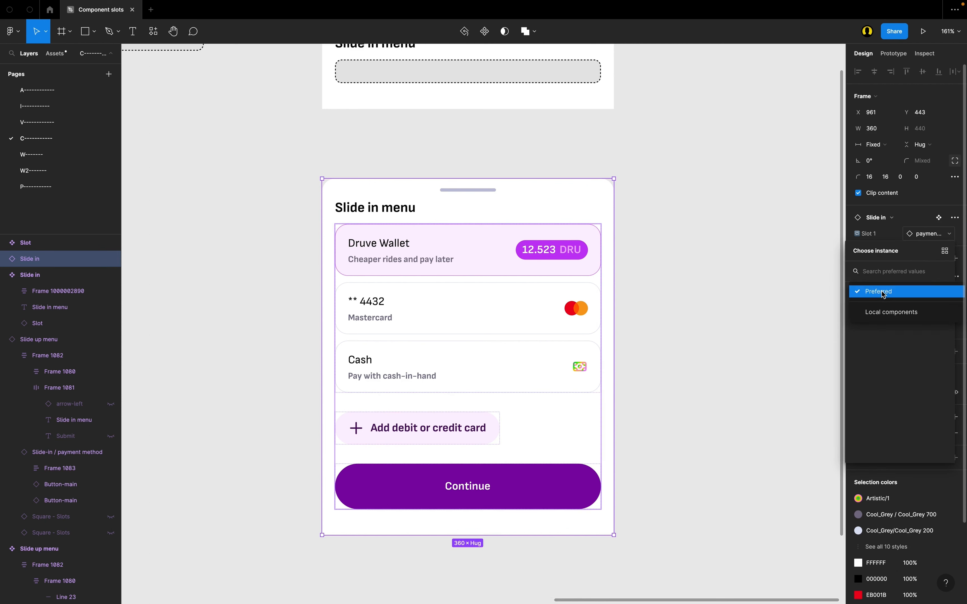
left_click(892, 312)
left_click(875, 332)
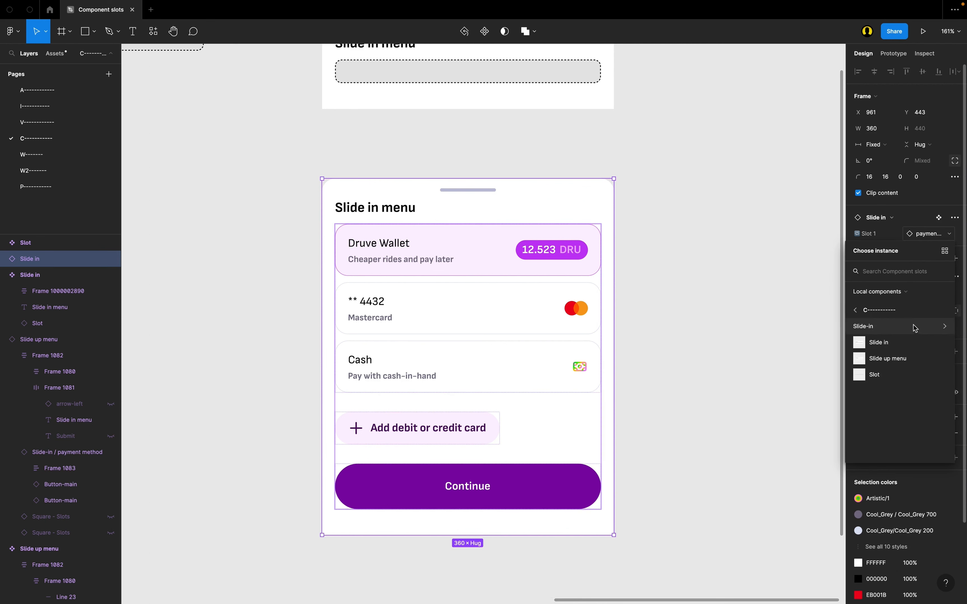
left_click(901, 327)
left_click(879, 343)
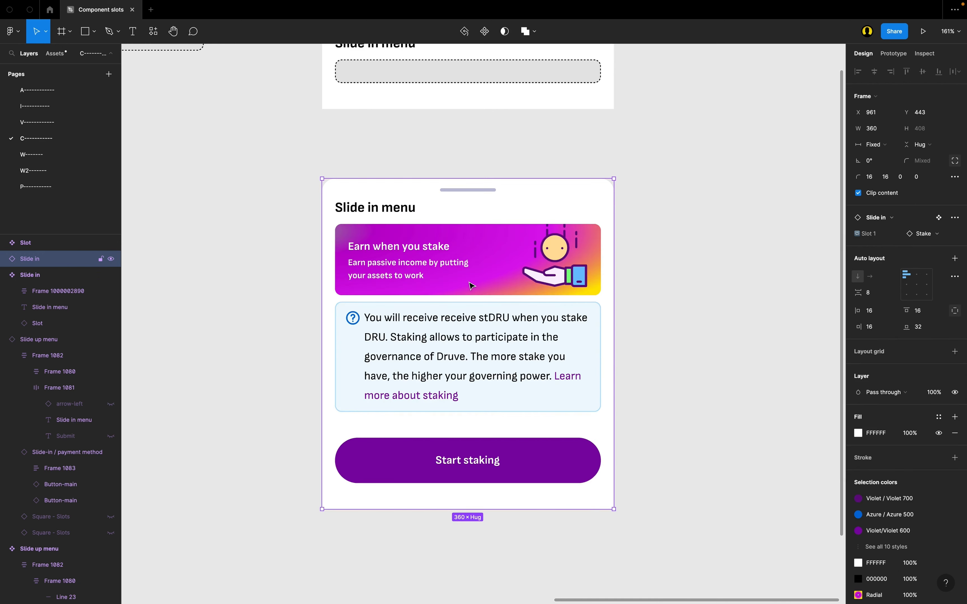
scroll(471, 286, "up", 2)
scroll(423, 201, "right", 2)
scroll(423, 202, "down", 1)
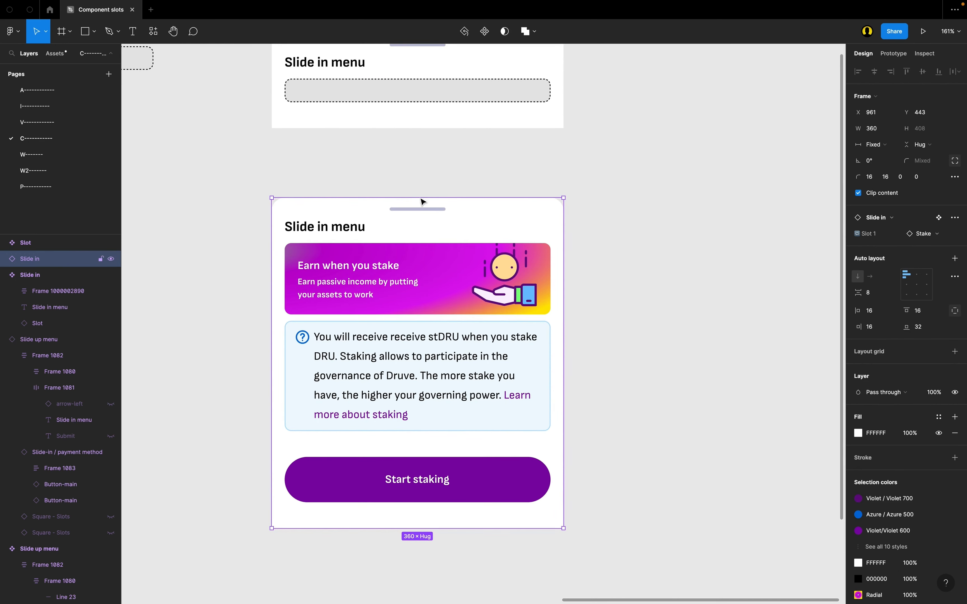
Step: Change the heading text of the Slide in instance below the main component to "New component"
scroll(589, 479, "up", 3)
scroll(589, 479, "left", 1)
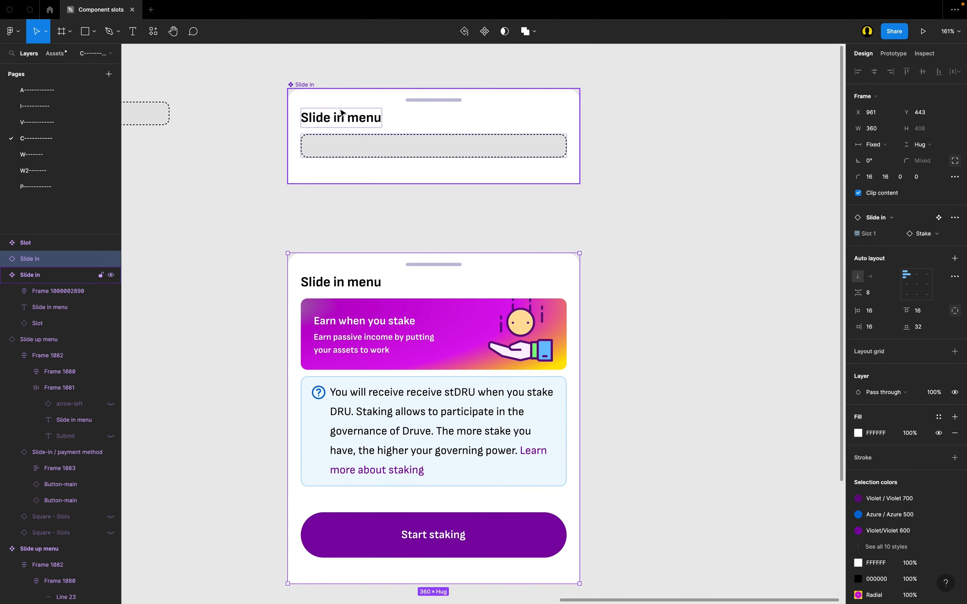
left_click(295, 88)
scroll(423, 168, "right", 1)
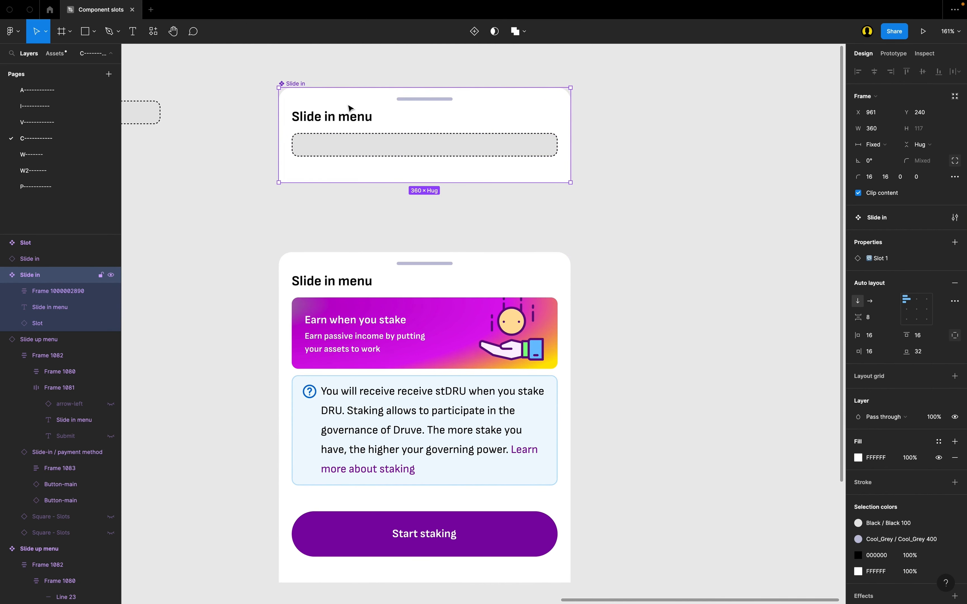
double_click(336, 283)
double_click(346, 286)
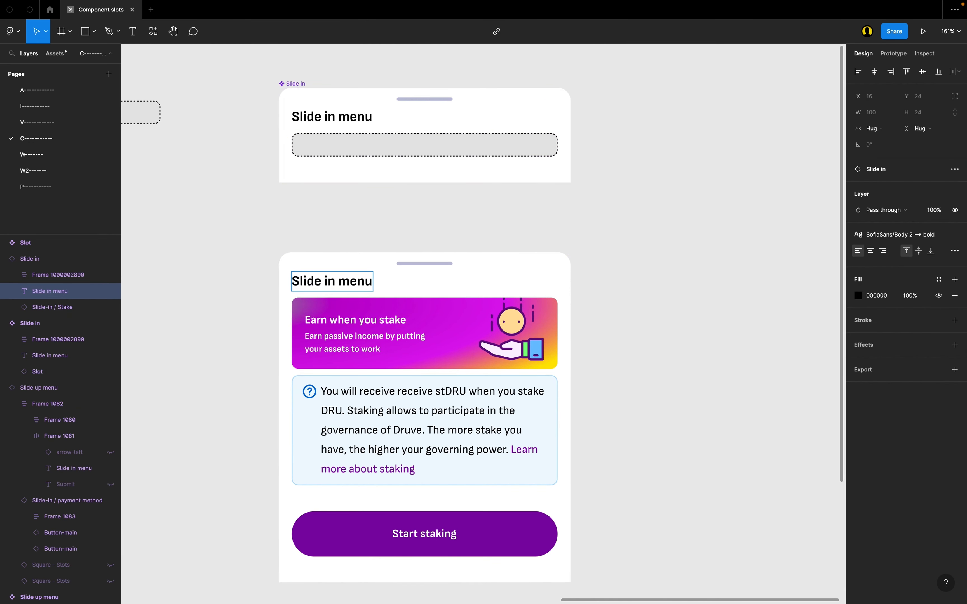
key("BackSpace")
key("BackSpace")
key("BackSpace")
key("BackSpace")
key("BackSpace")
key("BackSpace")
key("BackSpace")
key("BackSpace")
key("BackSpace")
key("BackSpace")
key("BackSpace")
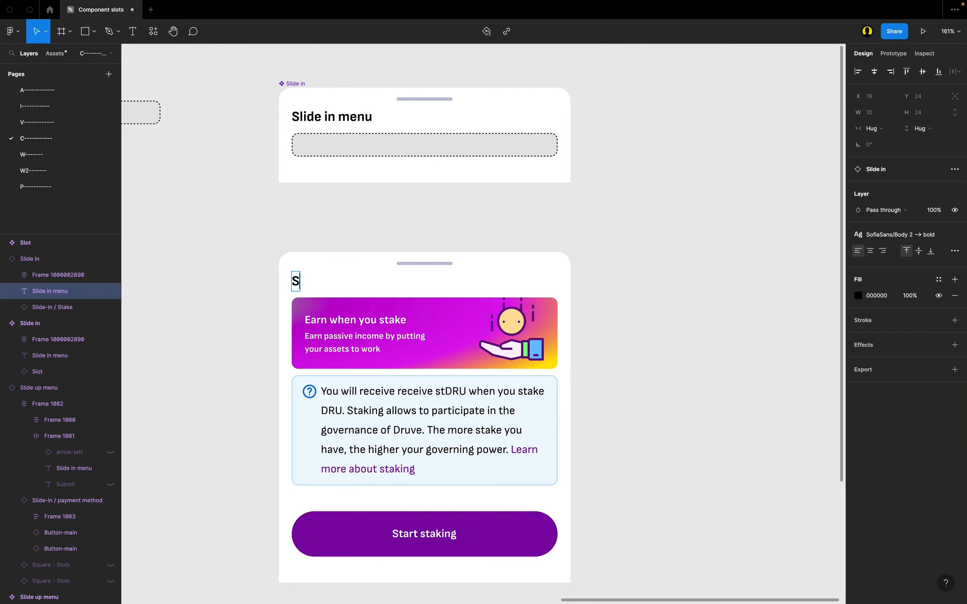
key("BackSpace")
type("N")
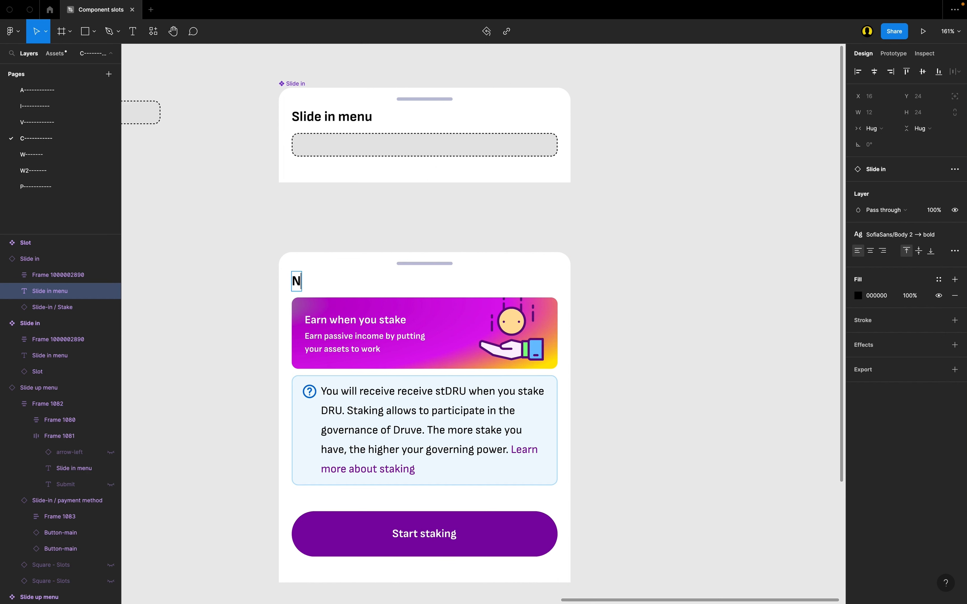
type("ew compinent")
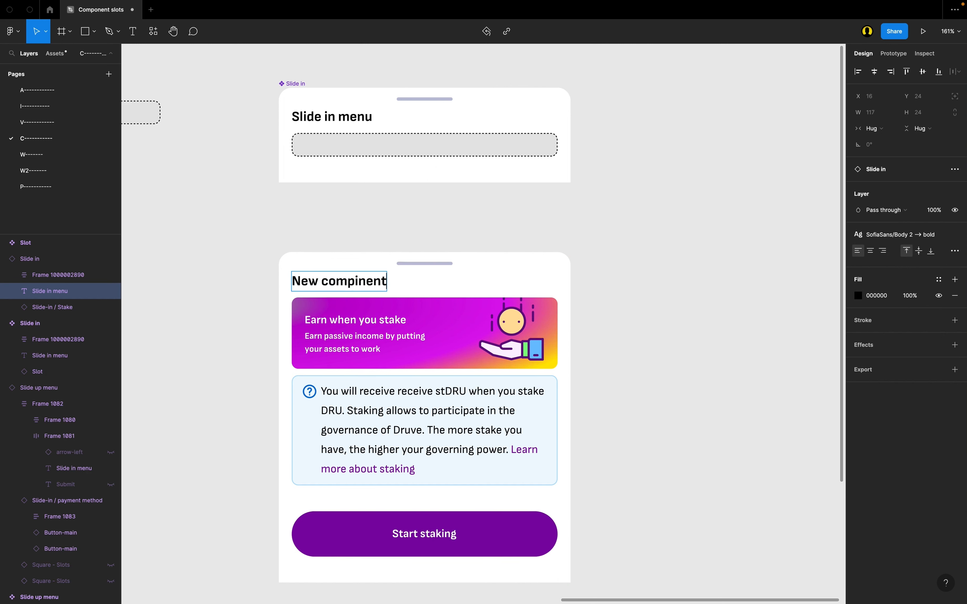
key("BackSpace")
key("BackSpace")
key("BackSpace")
key("BackSpace")
key("BackSpace")
type("onent")
key("Escape")
Step: Apply the Yellow color style to the "Slide in menu" heading in the main Slide in component
left_click(332, 124)
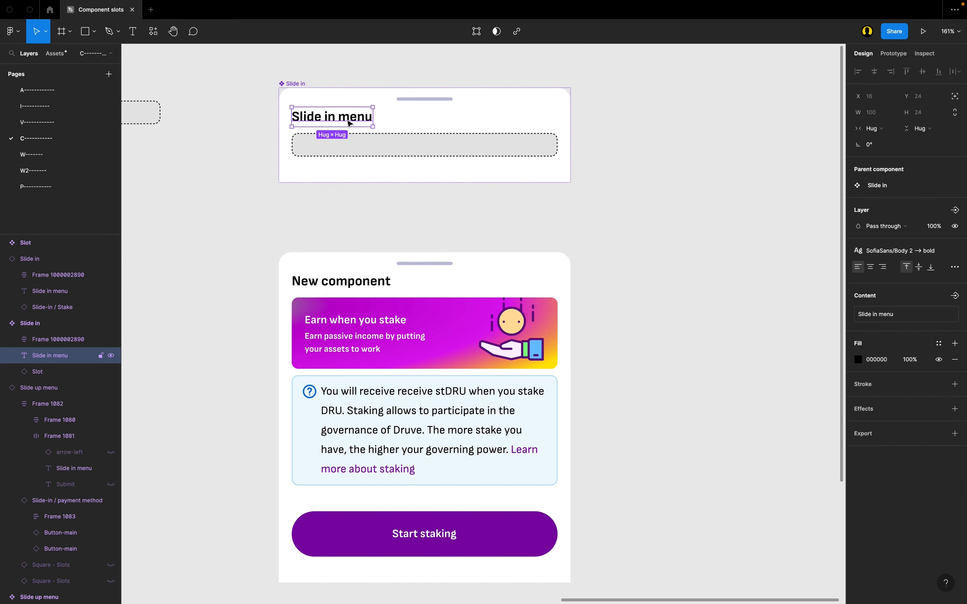
left_click(939, 344)
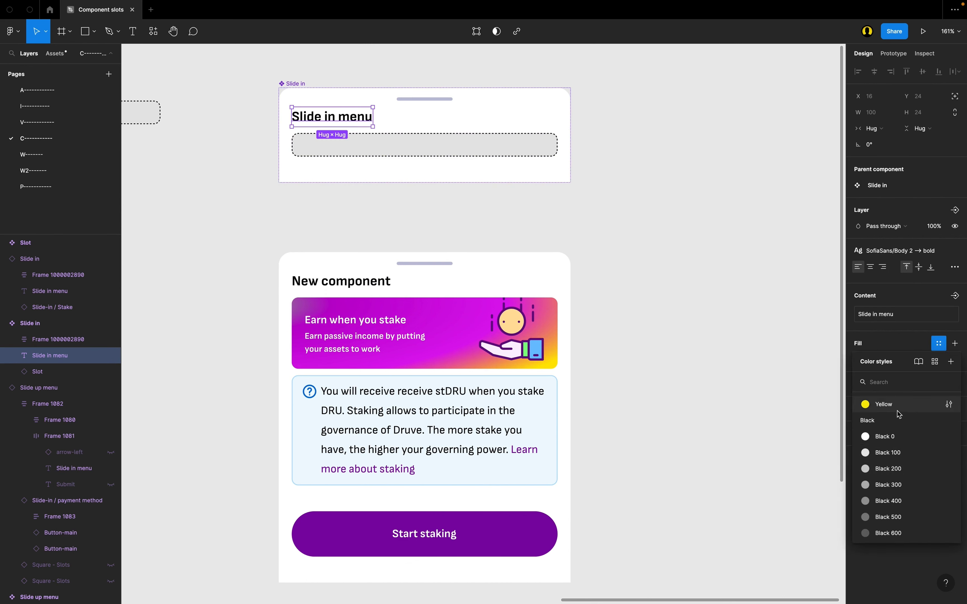
left_click(884, 406)
scroll(376, 300, "up", 1)
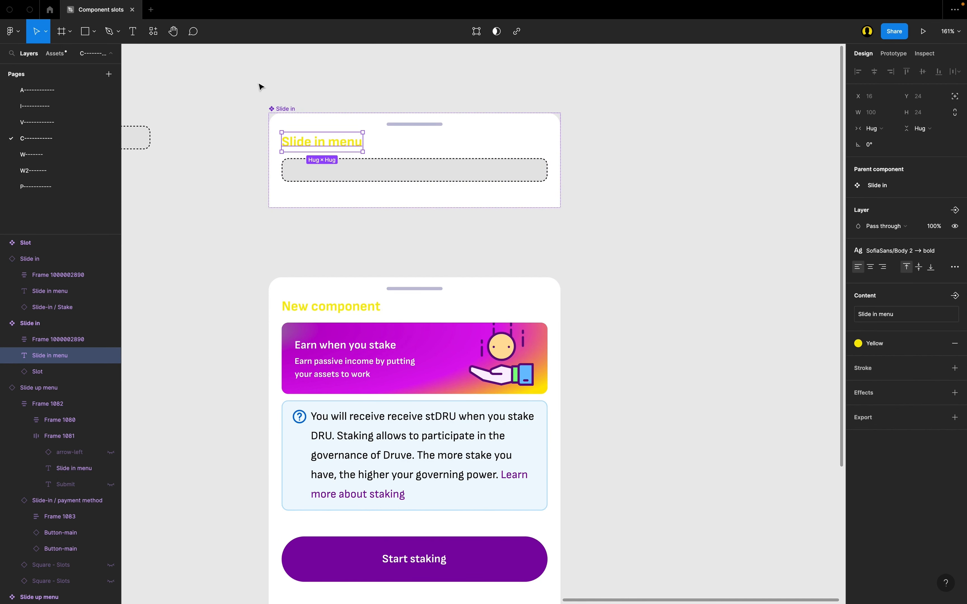
left_click_drag(260, 87, 621, 226)
scroll(622, 226, "down", 2)
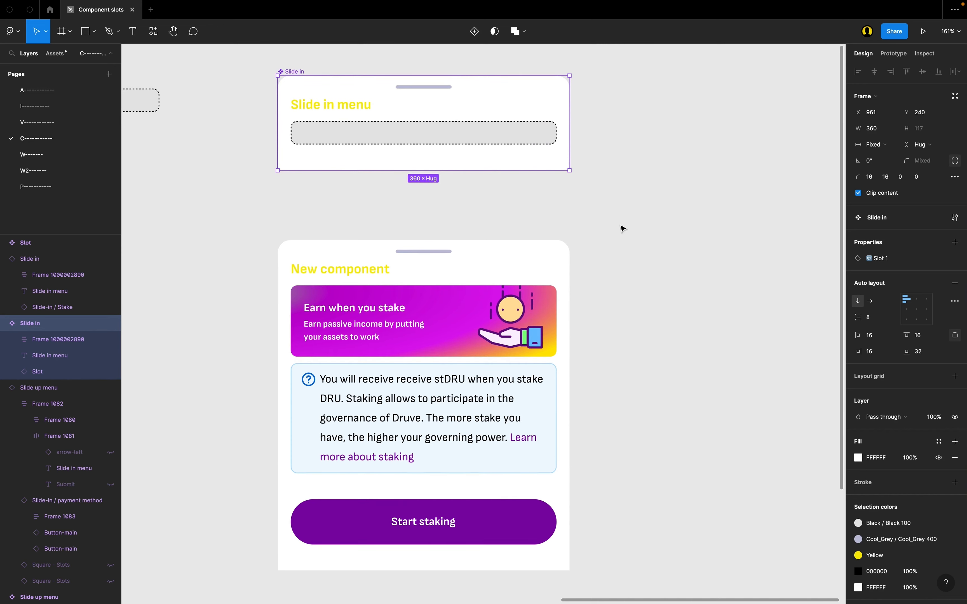
scroll(397, 168, "up", 1)
left_click(339, 141)
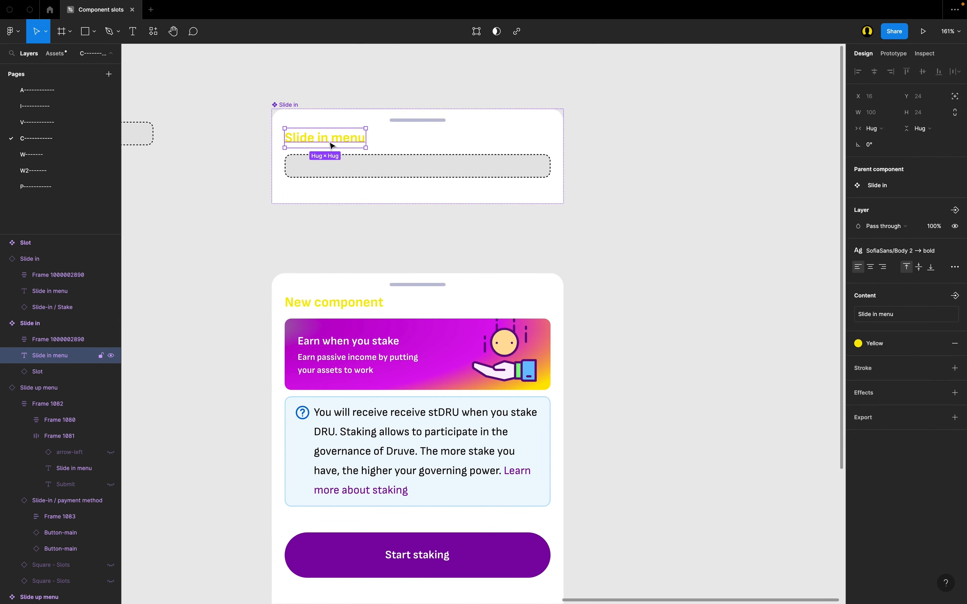
left_click(288, 106)
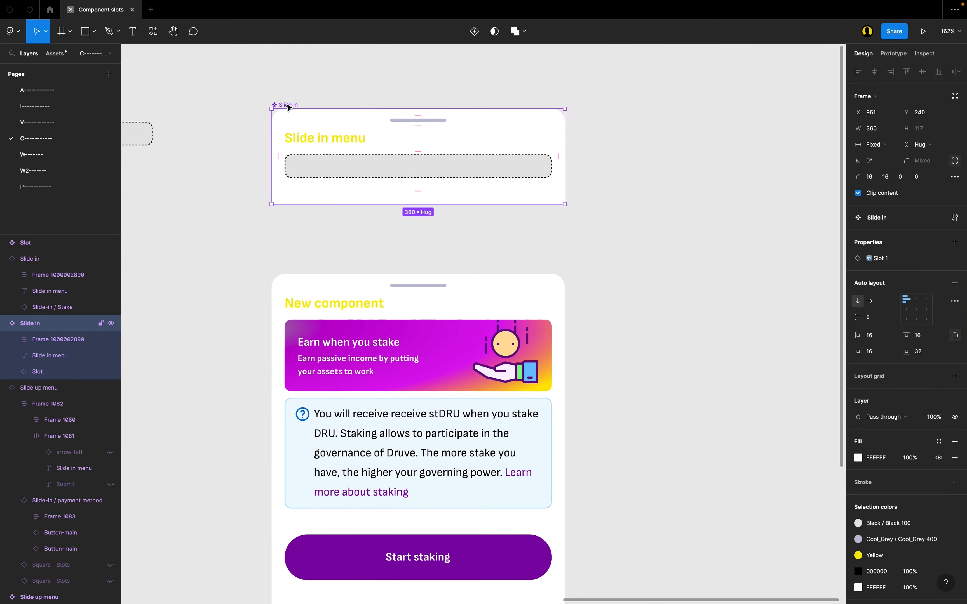
scroll(403, 294, "down", 1)
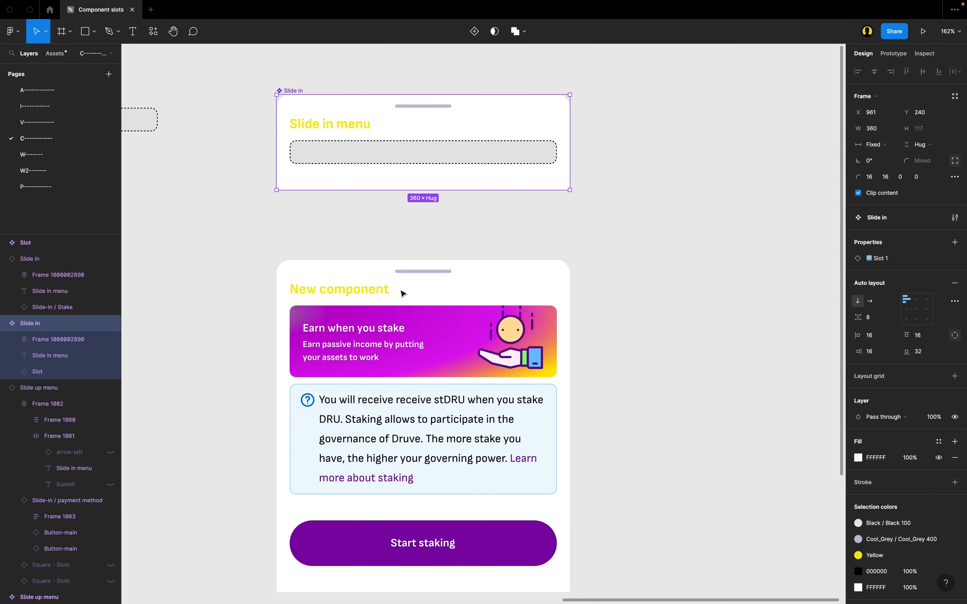
left_click(460, 235)
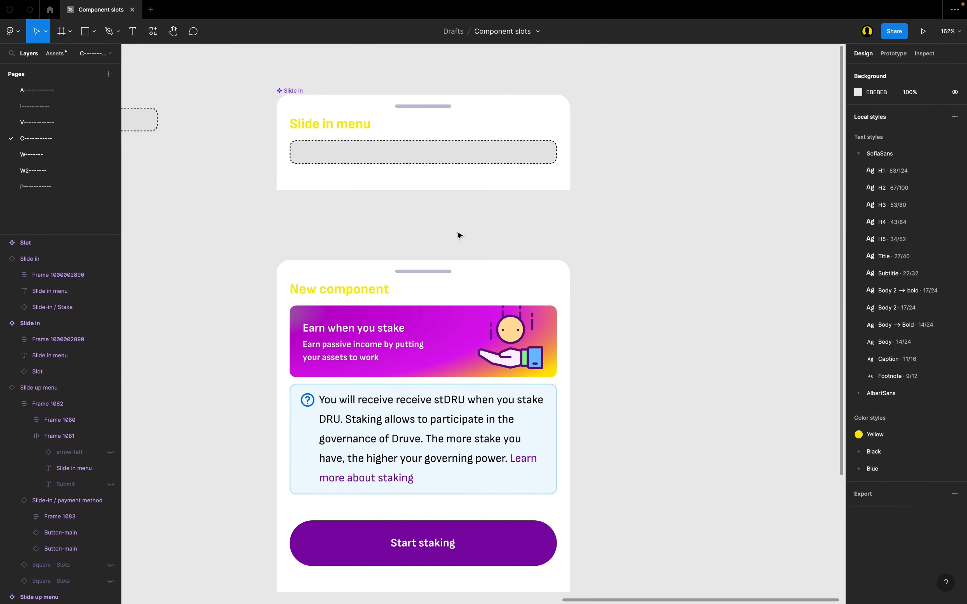
Step: Delete the handle line above the main Slide in component's heading, and undo the deletion
left_click(431, 106)
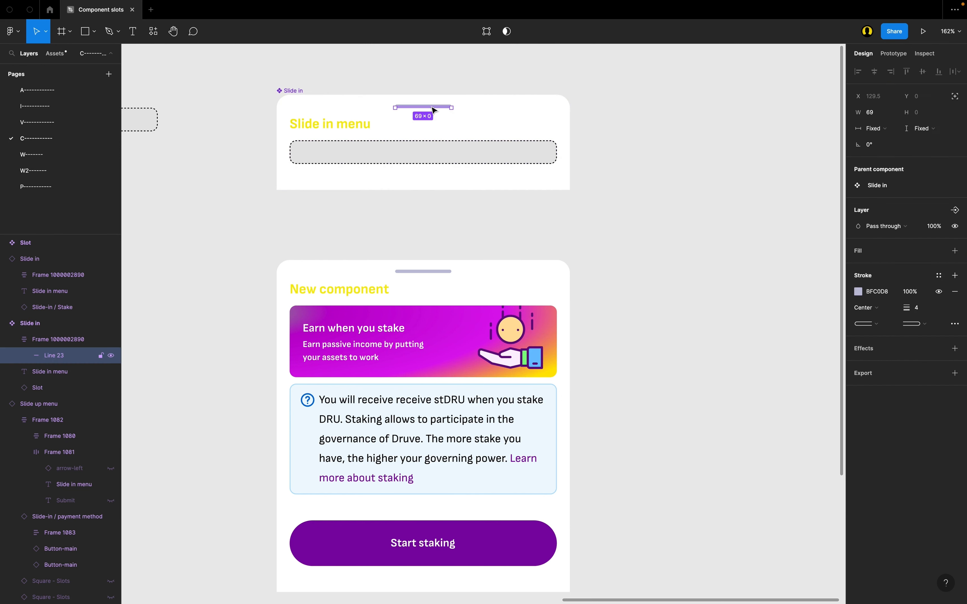
key("Delete")
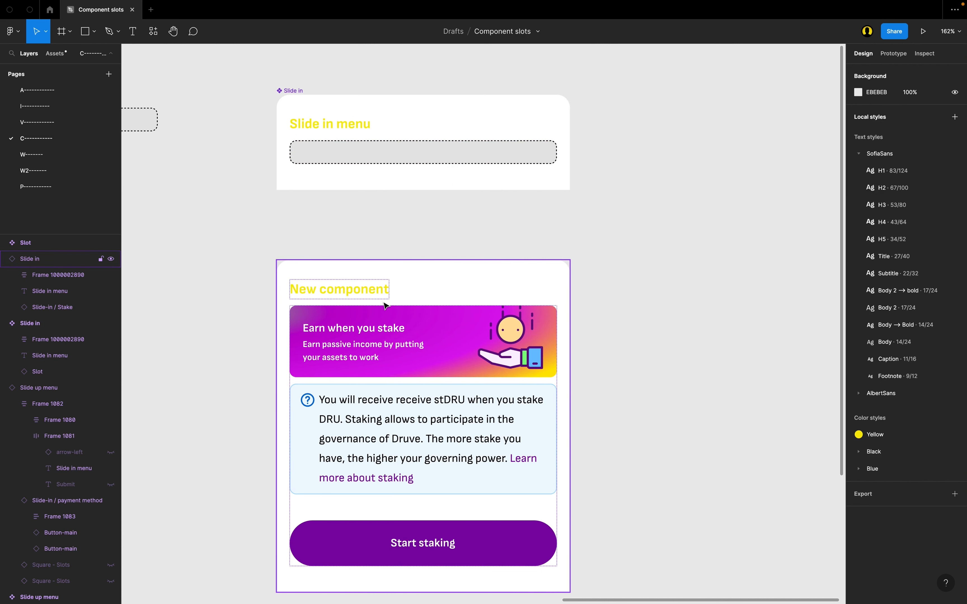
key("super+z")
scroll(434, 226, "up", 2)
left_click(435, 230)
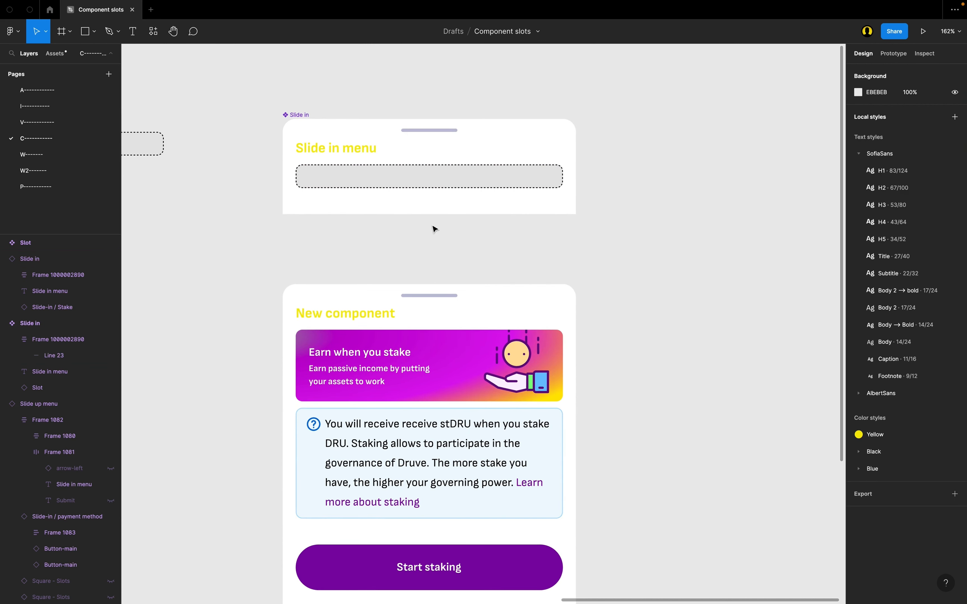
Step: Move the Slide in instance to beneath the main Slot component and back under the main Slide in component
scroll(435, 229, "up", 2)
scroll(341, 216, "down", 5)
scroll(344, 218, "up", 2)
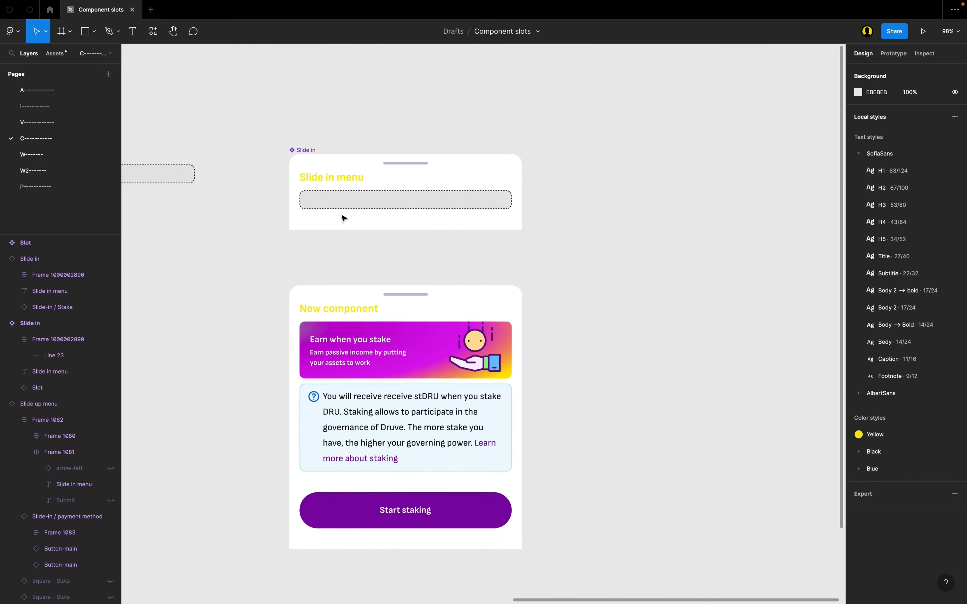
scroll(342, 217, "up", 1)
scroll(343, 217, "down", 2)
scroll(343, 217, "left", 5)
scroll(342, 216, "right", 1)
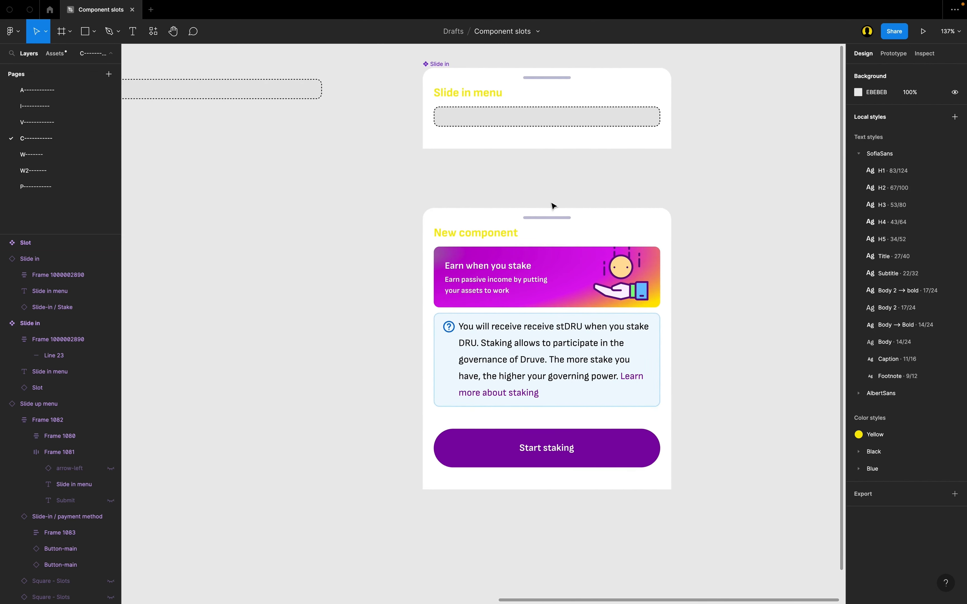
left_click_drag(644, 223, 223, 166)
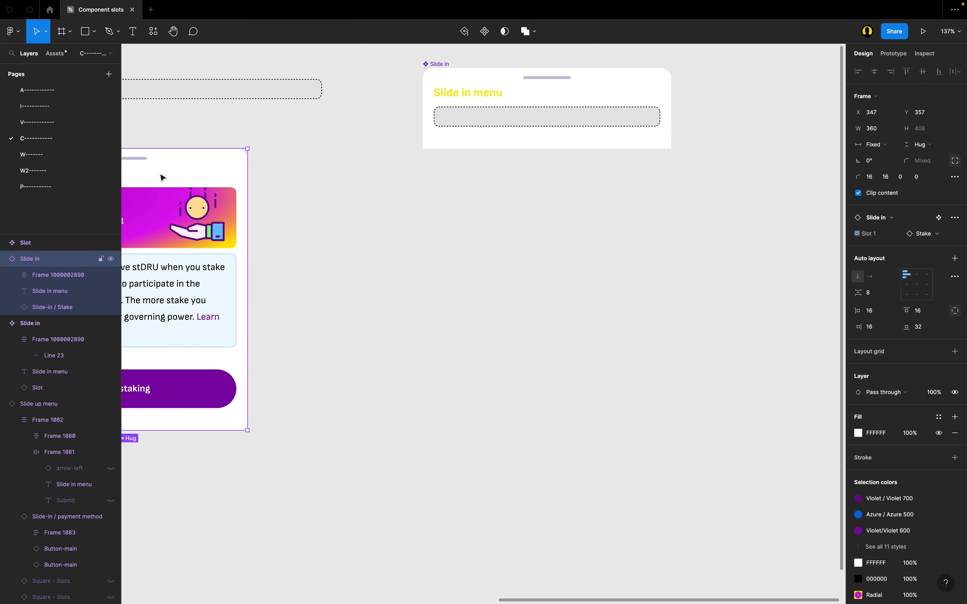
left_click_drag(162, 178, 561, 210)
Step: Draw a frame about 215 by 55 to the right of the Slide in instance and name it "Swap this component"
scroll(567, 209, "right", 3)
scroll(692, 184, "up", 3)
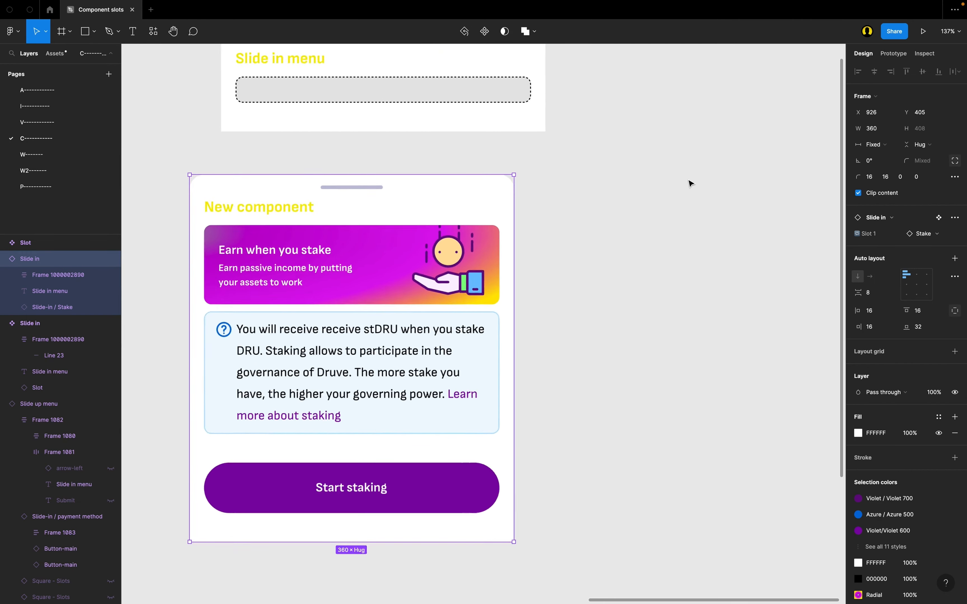
scroll(690, 183, "up", 3)
scroll(574, 229, "up", 1)
key("f")
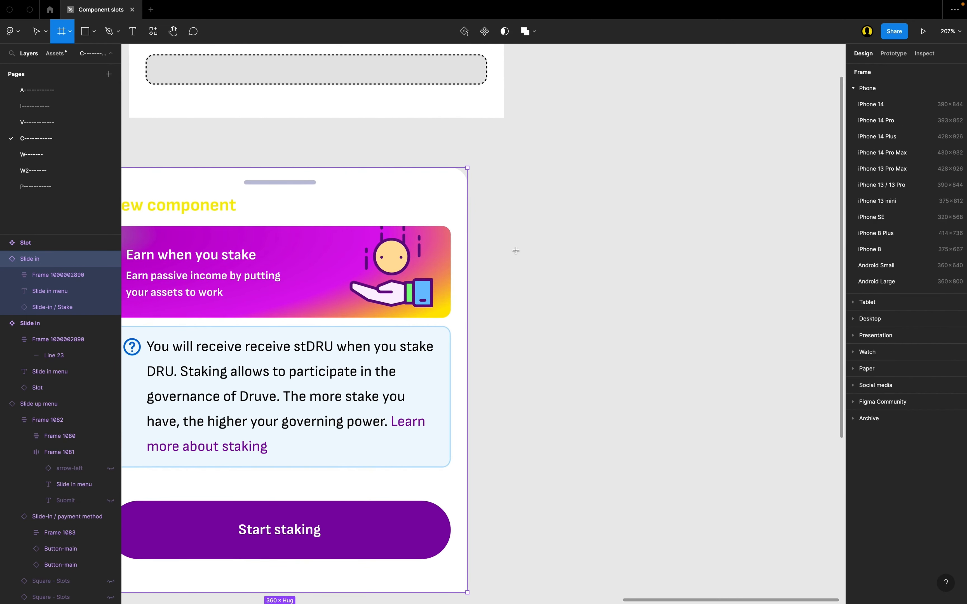
left_click_drag(515, 250, 740, 308)
scroll(475, 257, "up", 1)
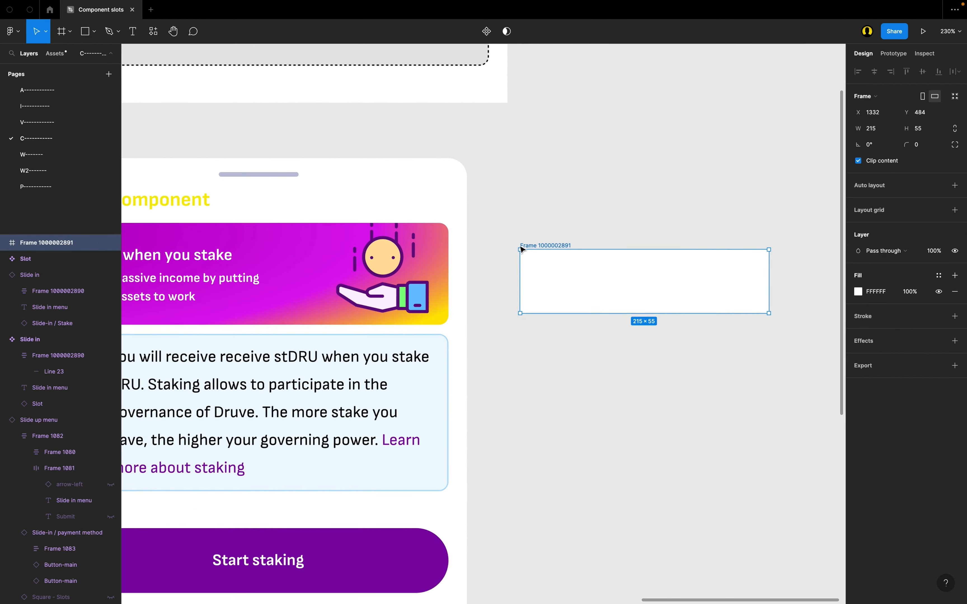
double_click(533, 246)
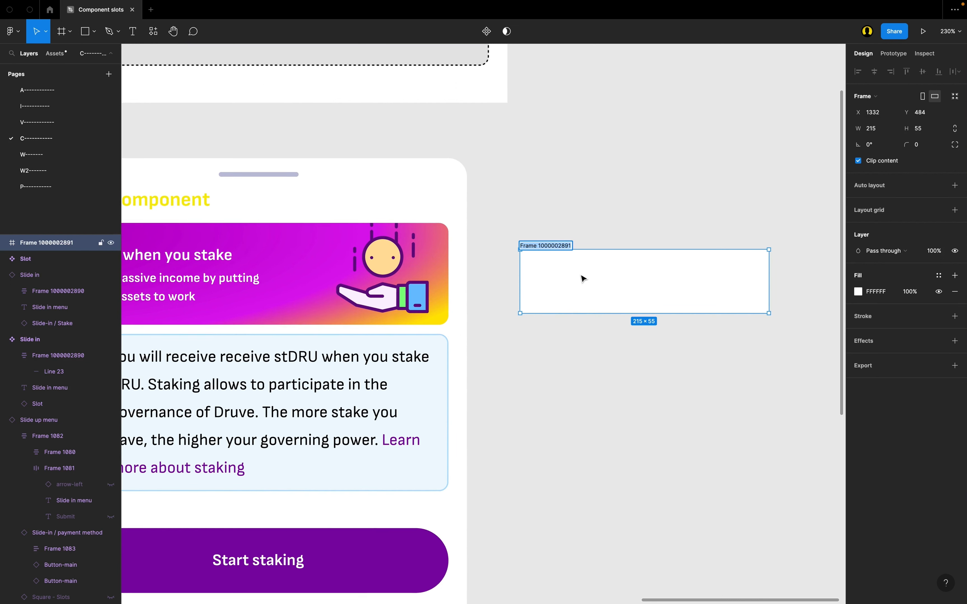
type("Swap this component")
key("Return")
Step: Add auto layout to the "Swap this component" frame and set its horizontal resizing to Fixed
key("shift+a")
scroll(533, 276, "right", 2)
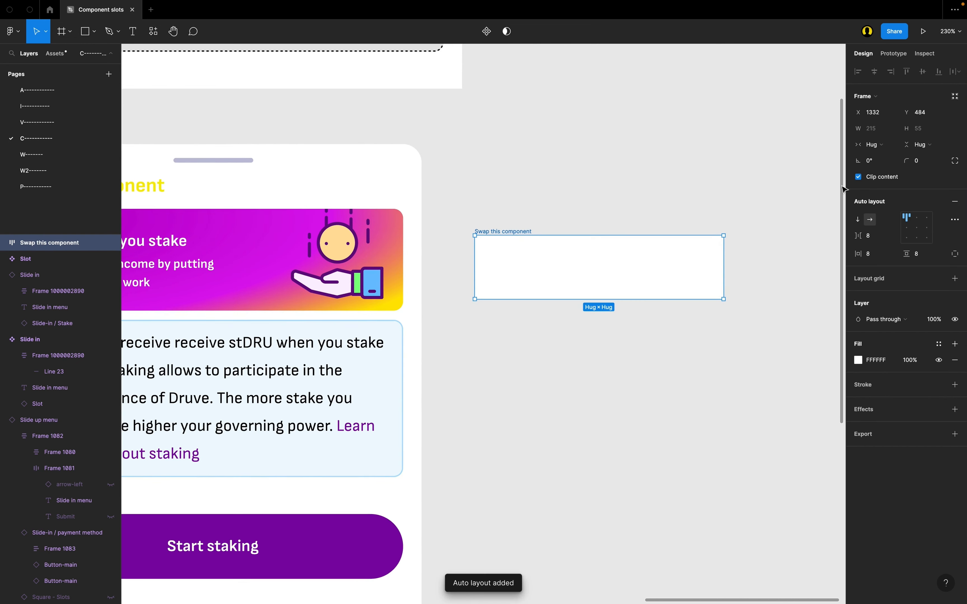
left_click(882, 144)
left_click(901, 130)
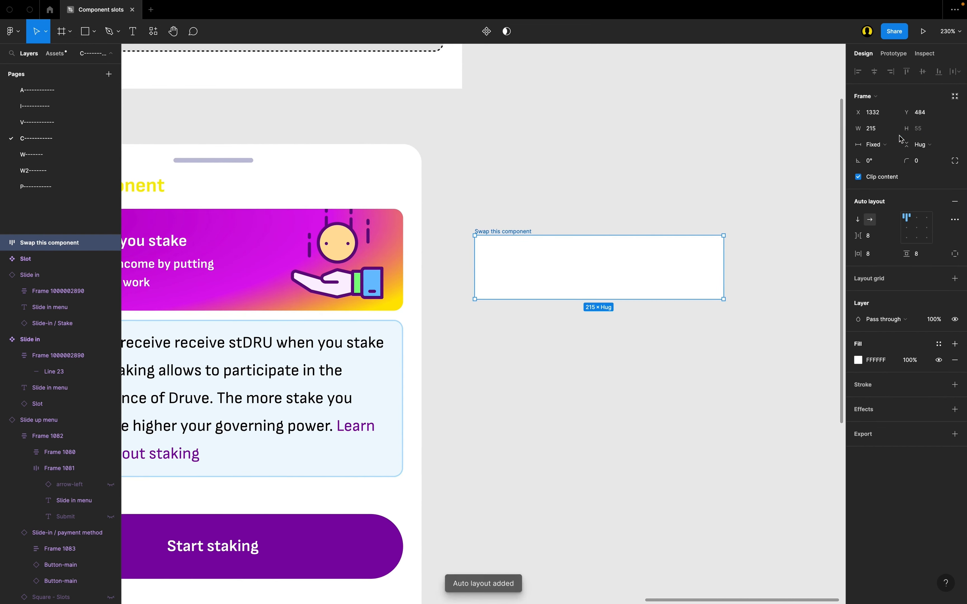
Step: Add the text "You should swap this" inside the "Swap this component" frame
key("t")
left_click(514, 291)
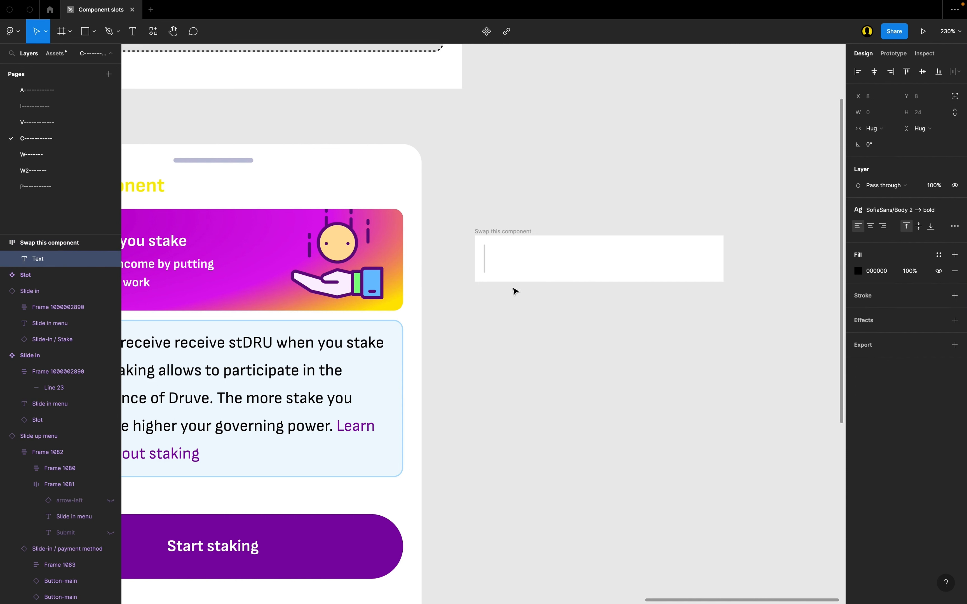
type("You shouy")
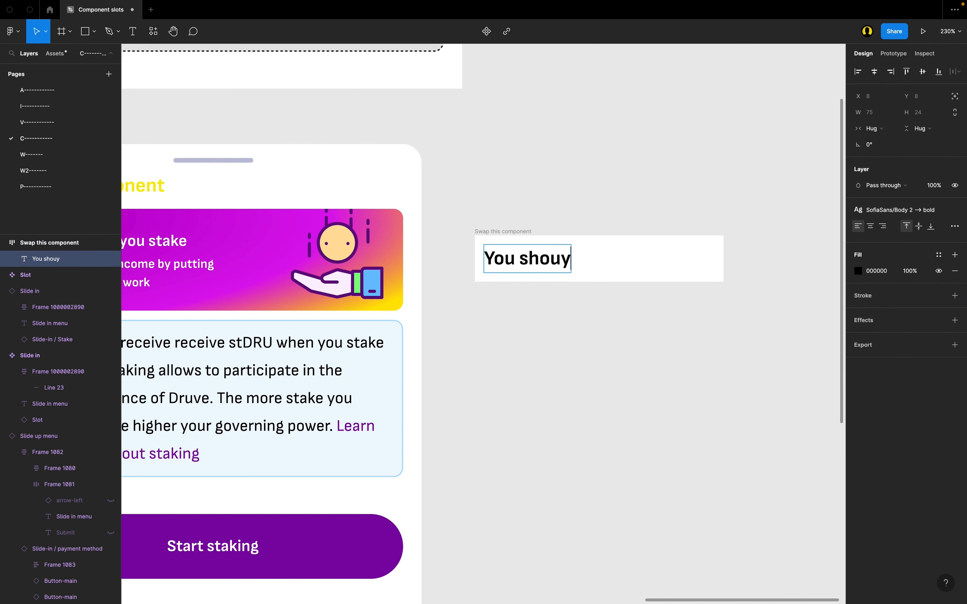
key("BackSpace")
type("ld swap this")
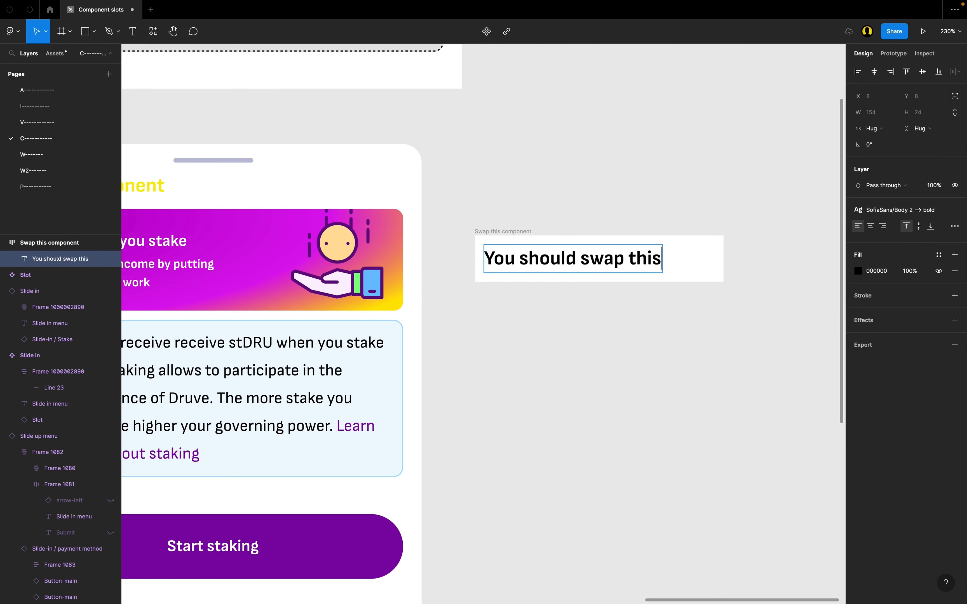
key("Escape")
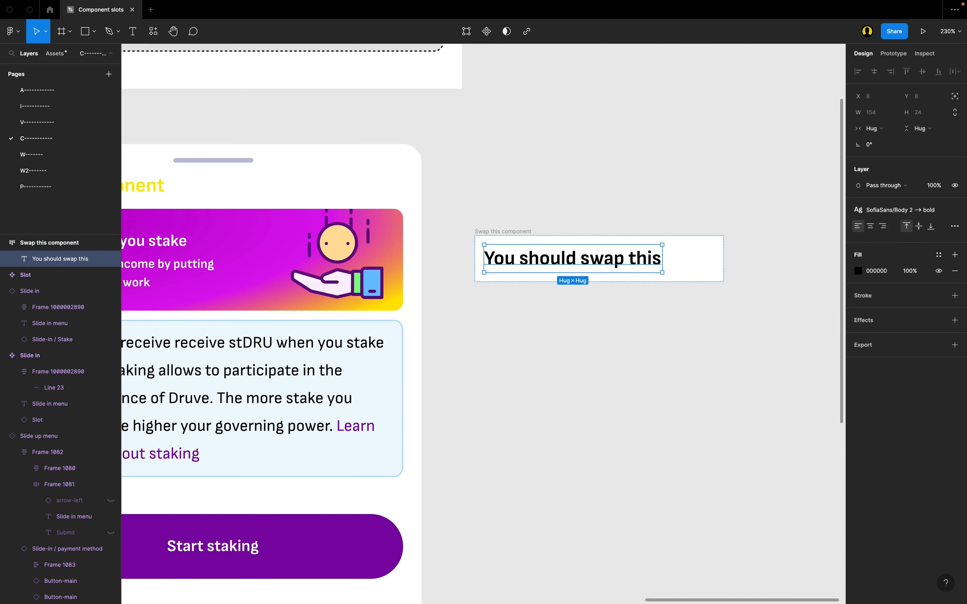
Step: Apply the Body → Bold 14/24 text style to the "You should swap this" text
scroll(554, 206, "left", 1)
left_click(553, 206)
scroll(518, 211, "right", 1)
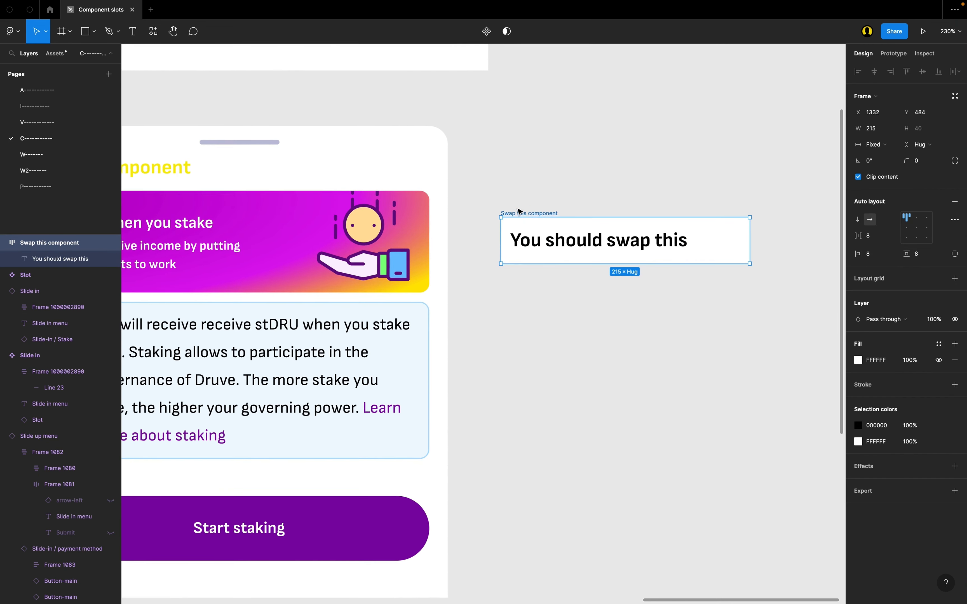
left_click(551, 232)
left_click(901, 211)
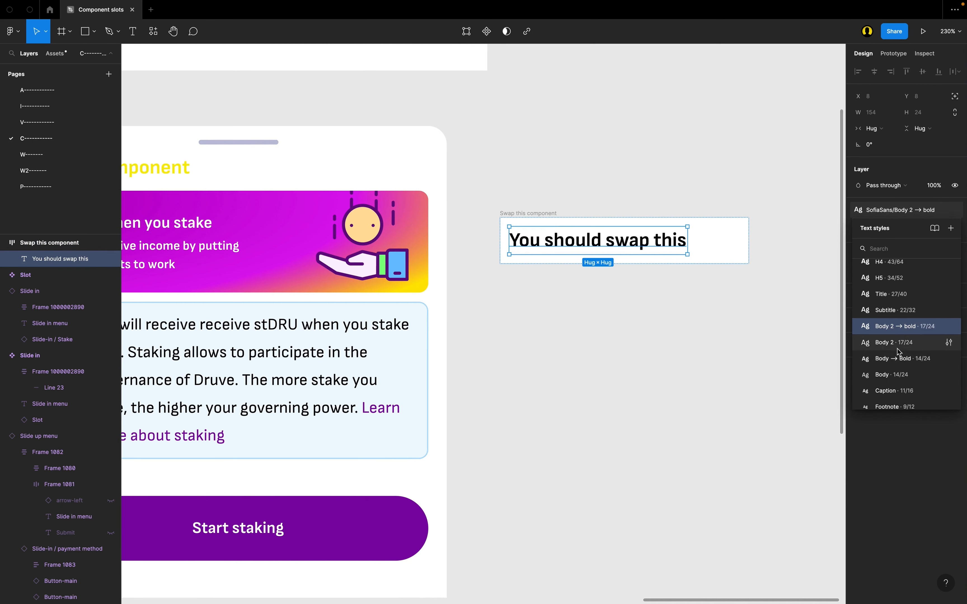
left_click(903, 359)
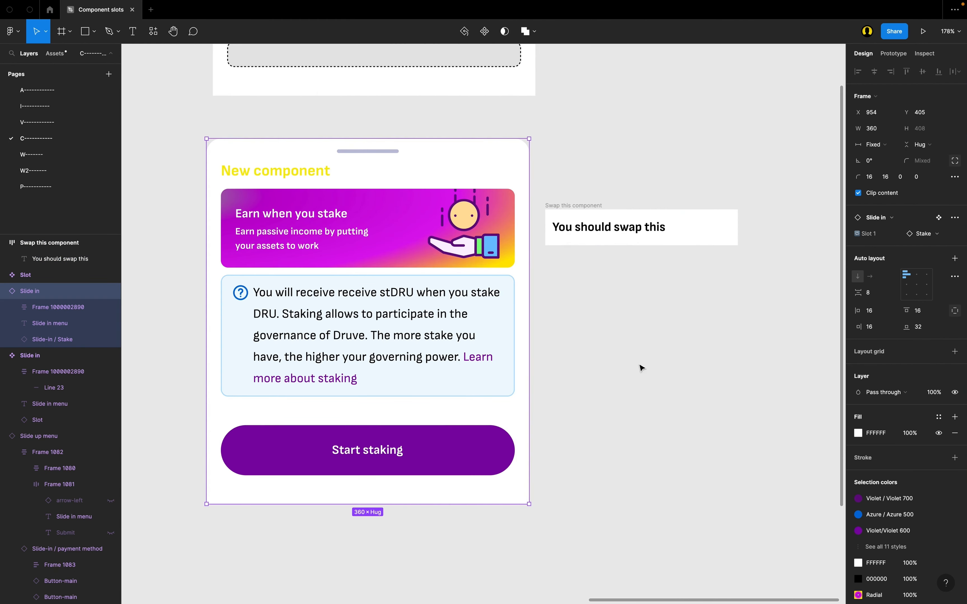
Step: Convert the "Swap this component" frame into a main component
scroll(203, 226, "up", 1)
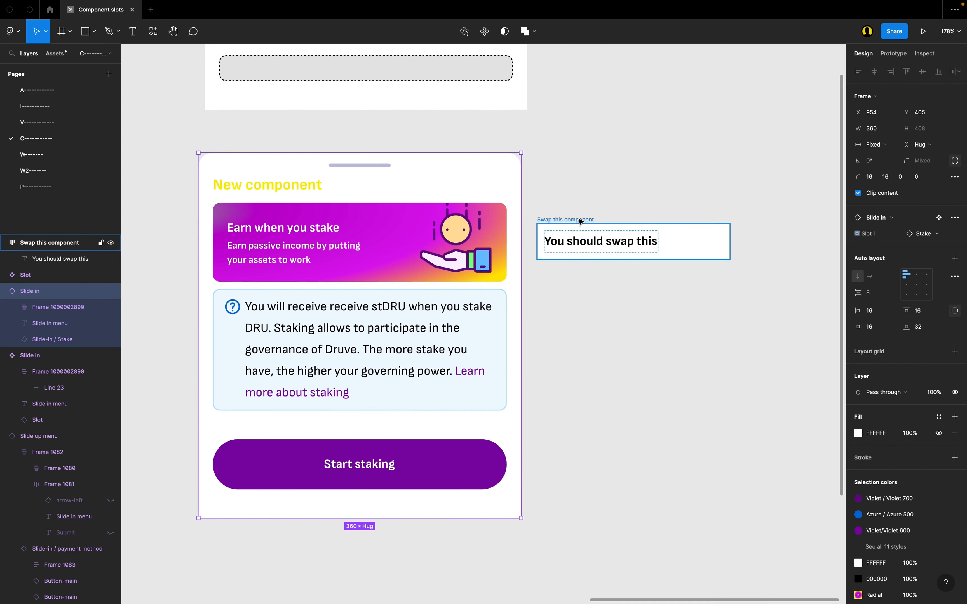
scroll(581, 221, "up", 2)
left_click(612, 238)
scroll(613, 237, "left", 2)
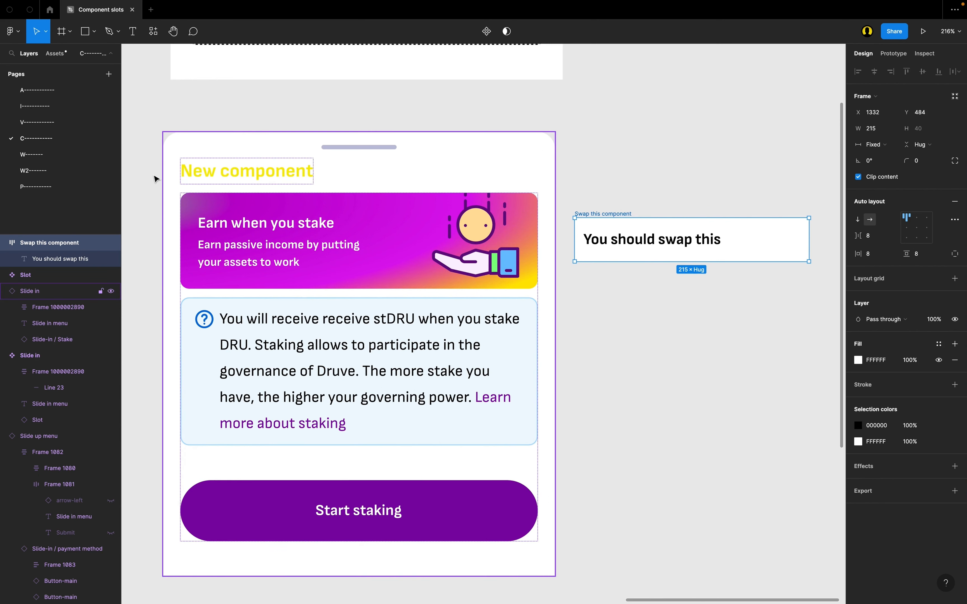
left_click(485, 36)
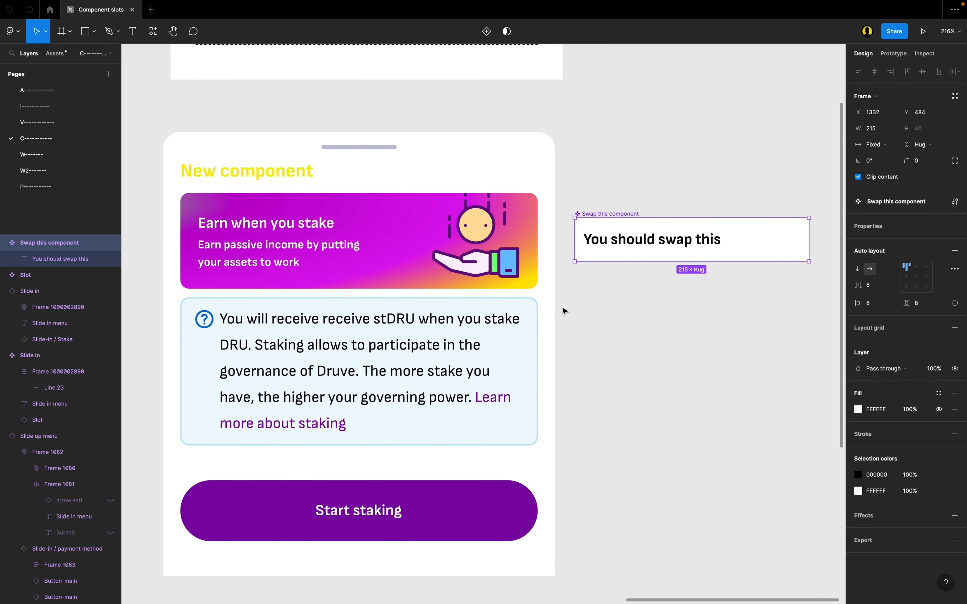
left_click(672, 180)
Step: Swap the Slide in instance's Slot 1 content to "Swap this component" from the C page of the local components
left_click(261, 164)
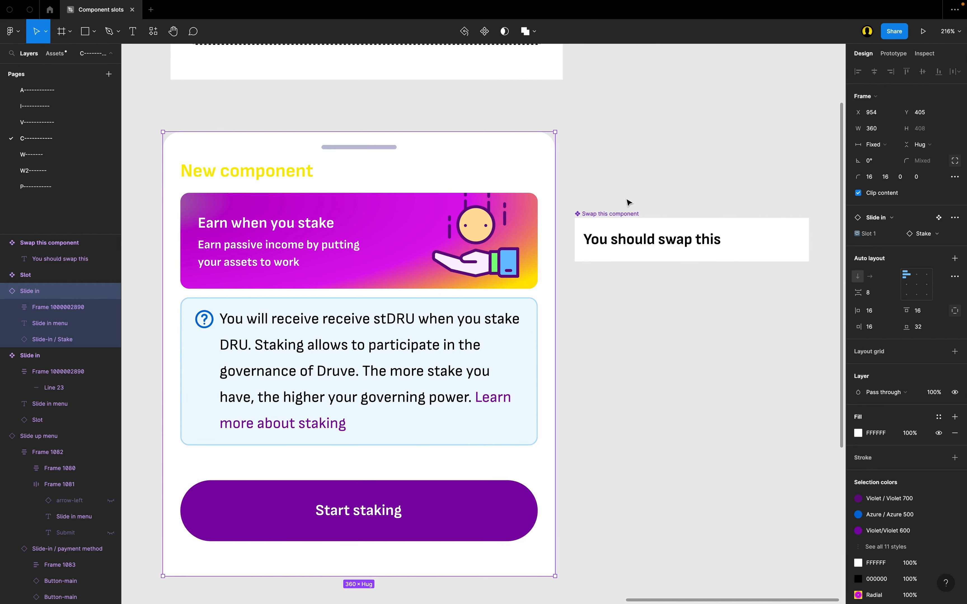
left_click(925, 234)
left_click(885, 295)
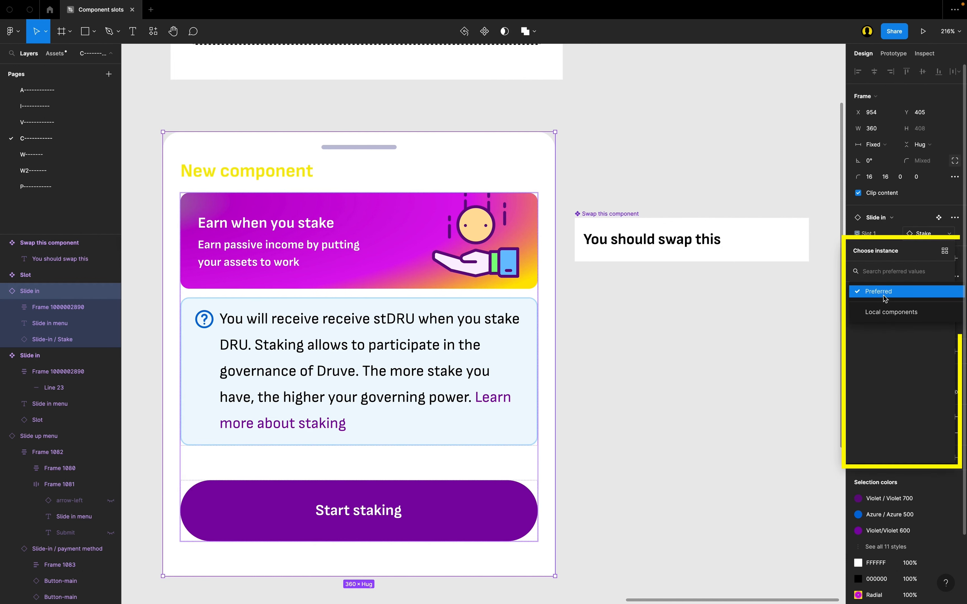
left_click(891, 312)
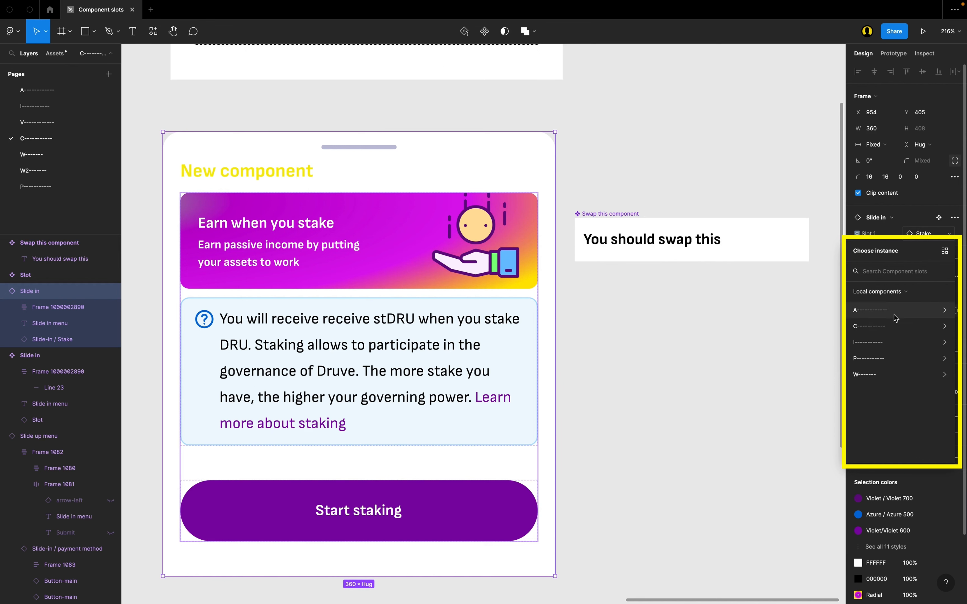
left_click(885, 326)
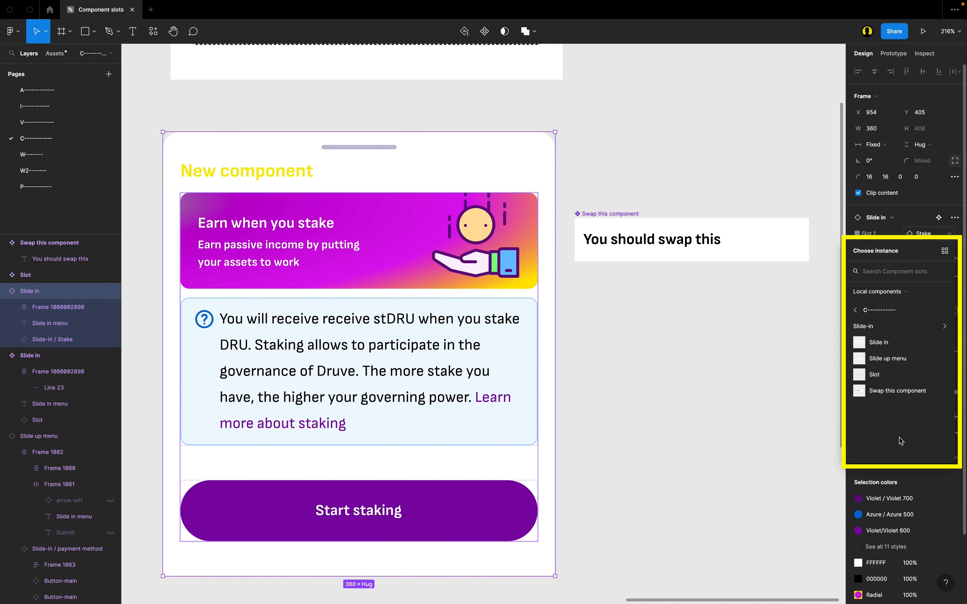
left_click(897, 391)
scroll(405, 309, "up", 1)
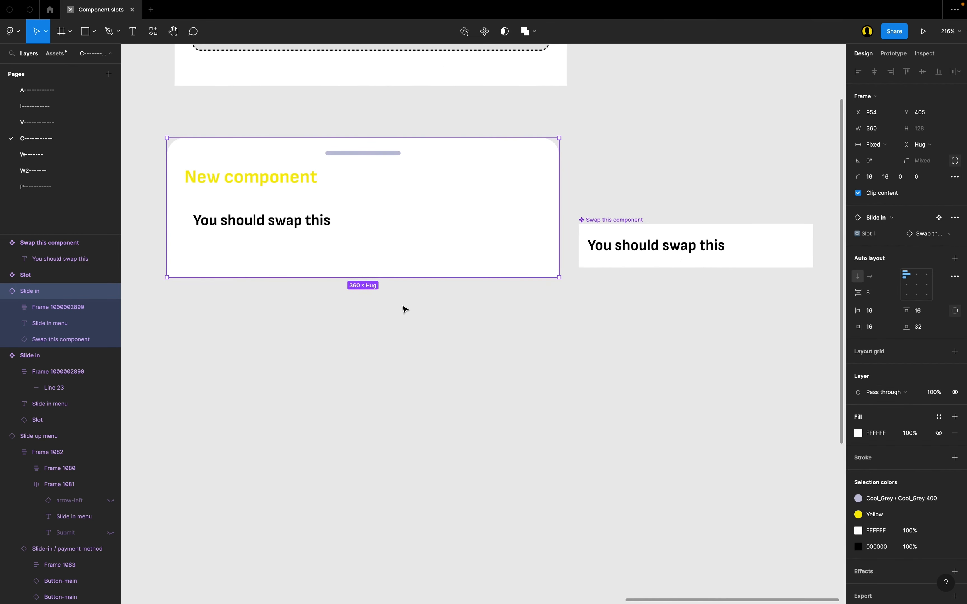
Step: Change the text in the "Swap this component" main component to "You should swap this hth"
scroll(667, 246, "right", 2)
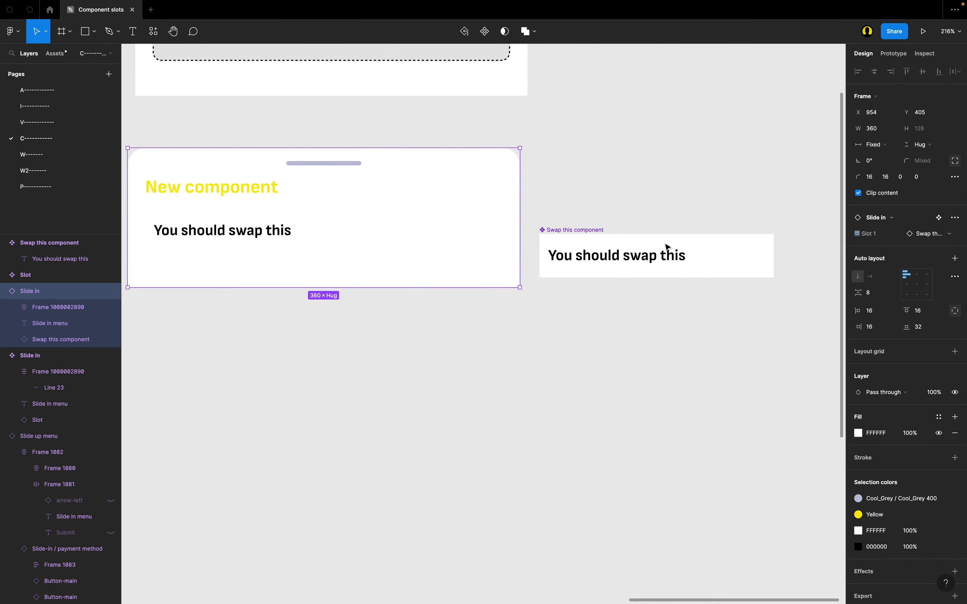
left_click(583, 240)
double_click(589, 256)
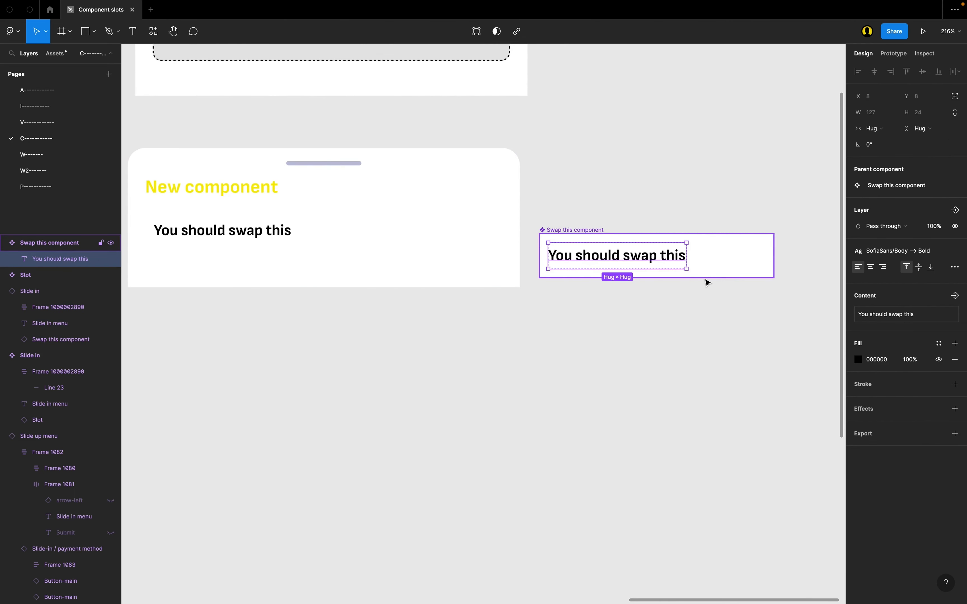
key("Return")
type("hth")
key("Escape")
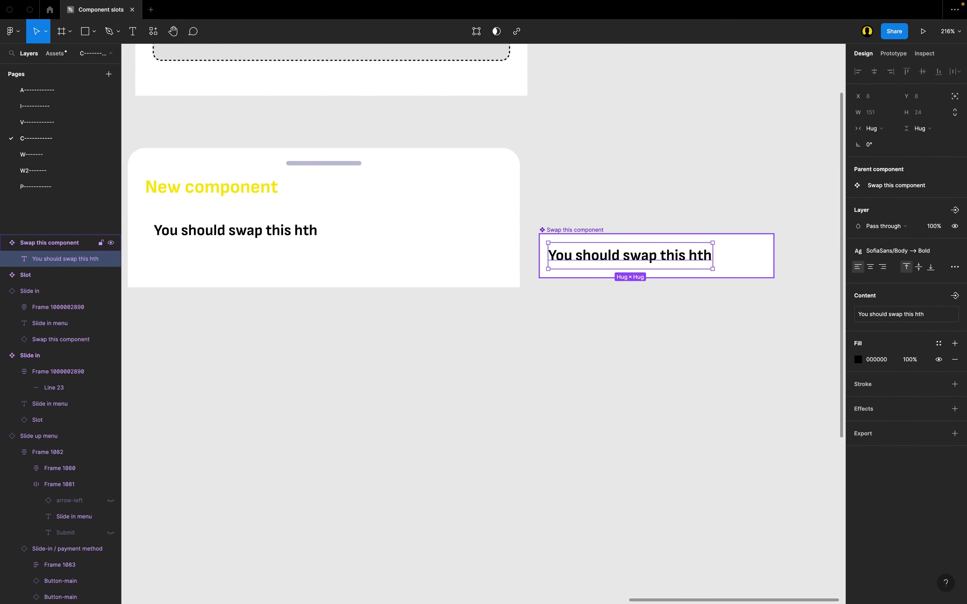
Step: Move the "Swap this component" main component below the Slide in instance, near its left edge
scroll(392, 255, "left", 3)
scroll(392, 255, "up", 1)
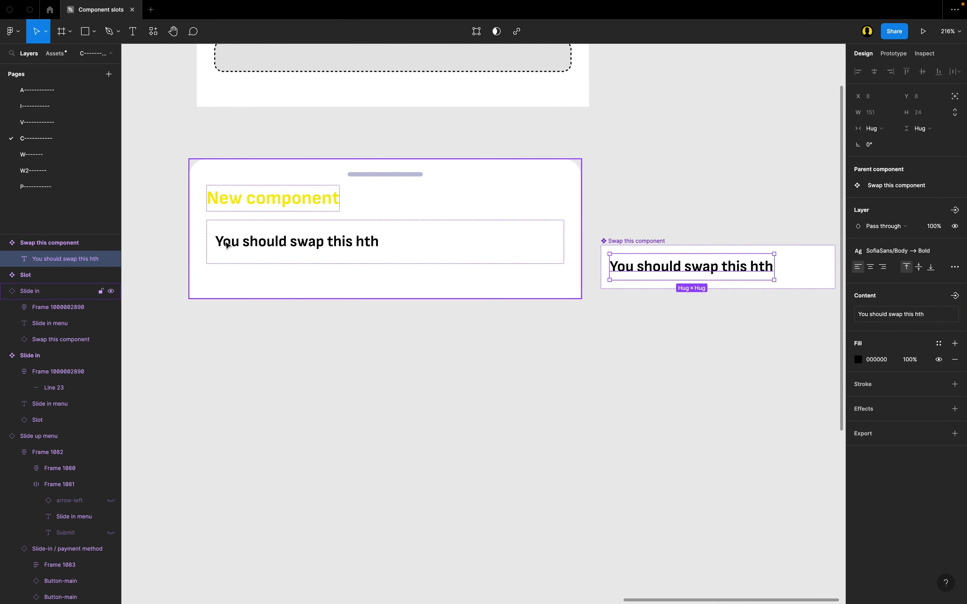
scroll(228, 246, "up", 1)
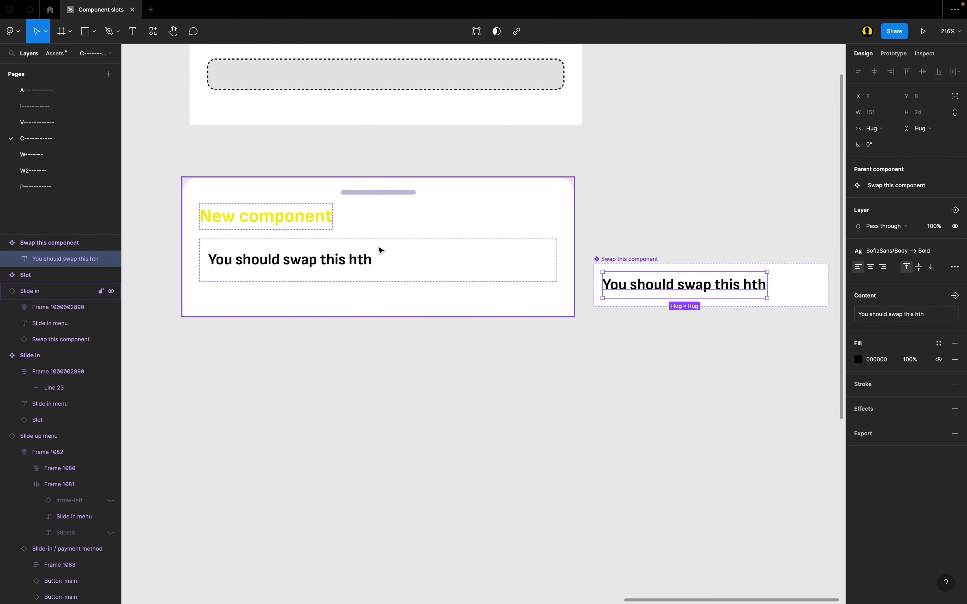
scroll(380, 250, "up", 1)
scroll(380, 251, "left", 1)
scroll(380, 251, "down", 1)
key("Escape")
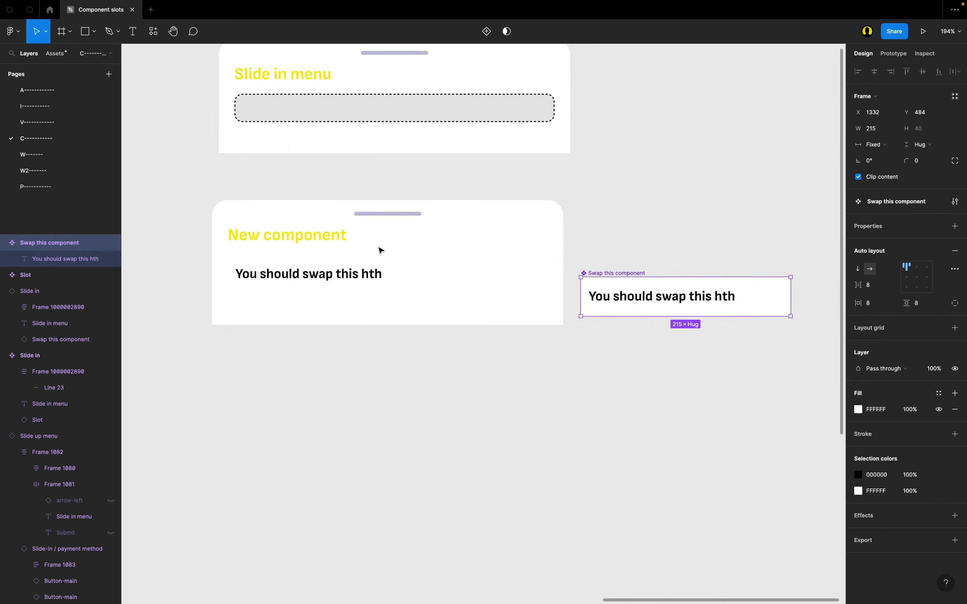
scroll(380, 250, "down", 1)
scroll(380, 251, "left", 1)
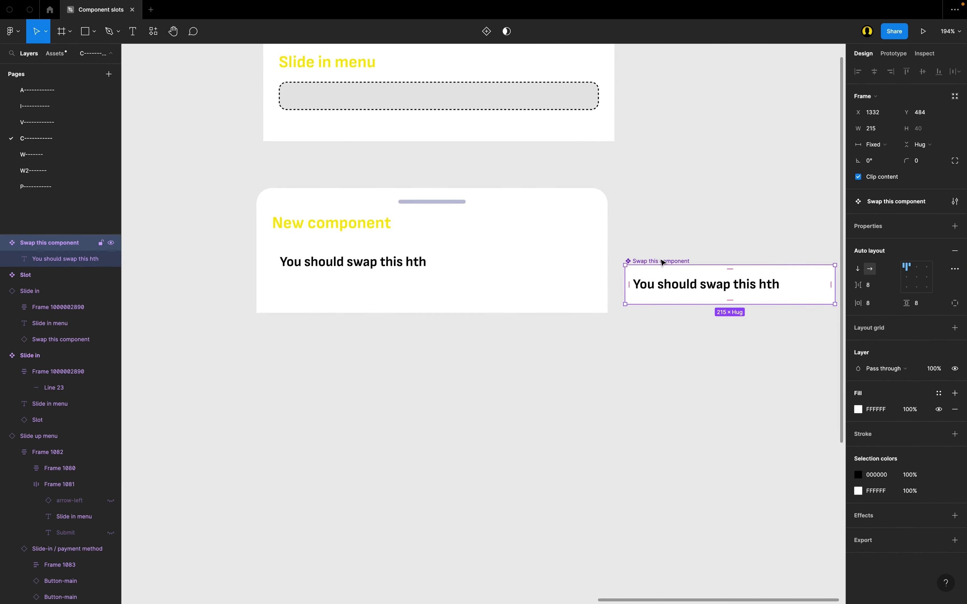
left_click_drag(663, 262, 298, 386)
Step: Examine the slot inside the Slide in main component and its Slot 1 property, and clear the selection
scroll(348, 193, "up", 2)
scroll(348, 193, "right", 1)
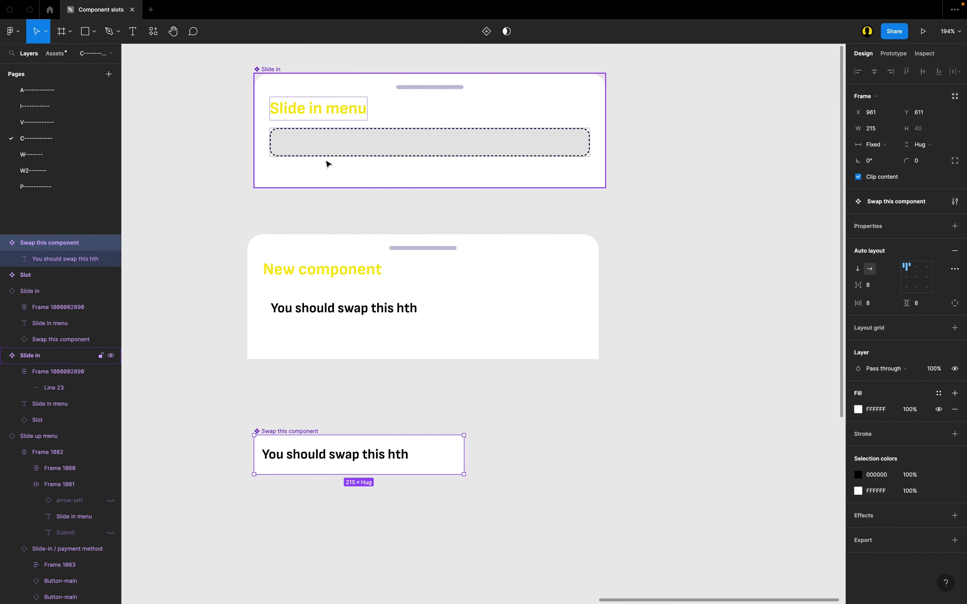
left_click(337, 150)
left_click(337, 150)
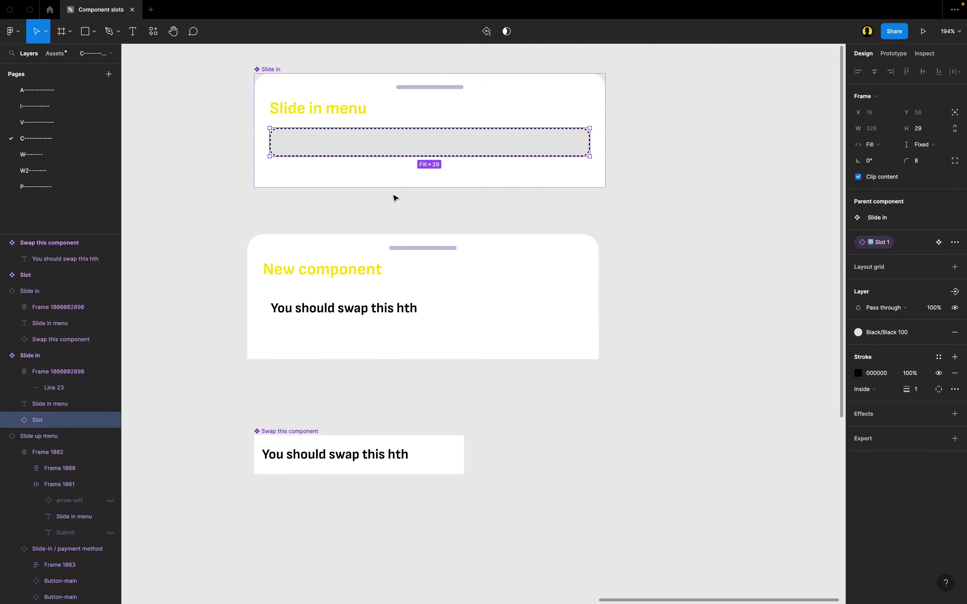
scroll(395, 199, "down", 2)
scroll(395, 198, "left", 2)
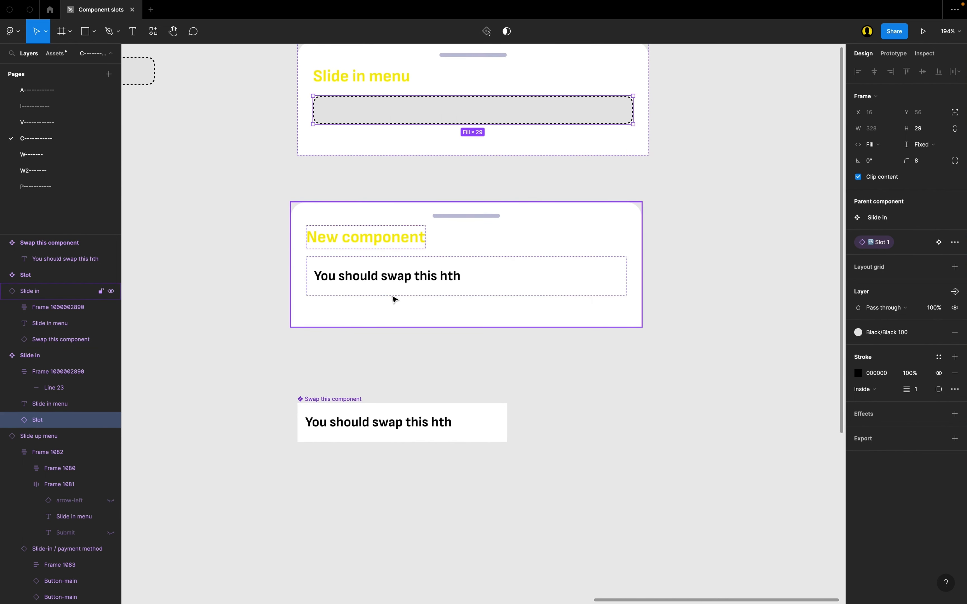
key("Escape")
scroll(393, 328, "up", 2)
scroll(394, 327, "right", 1)
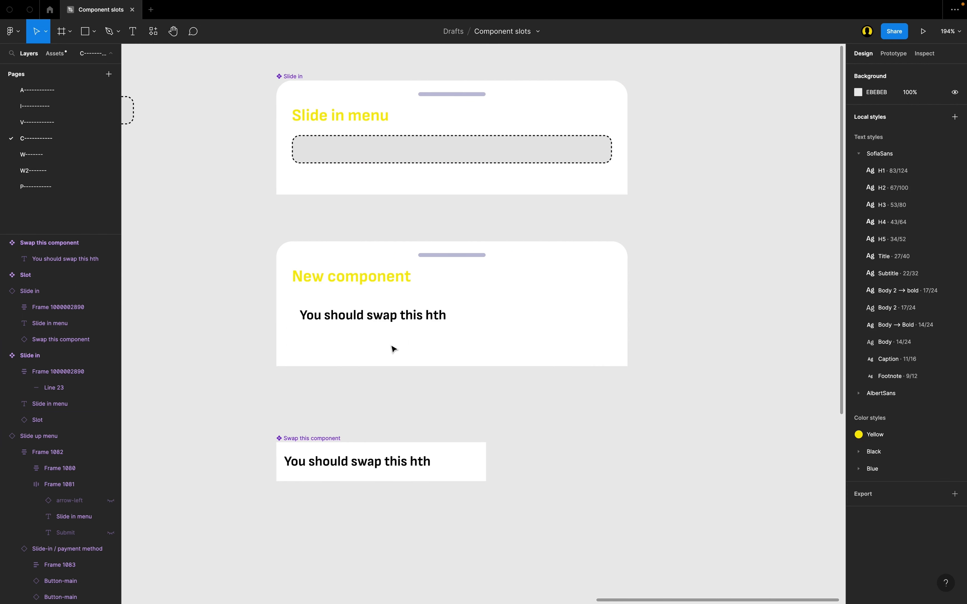